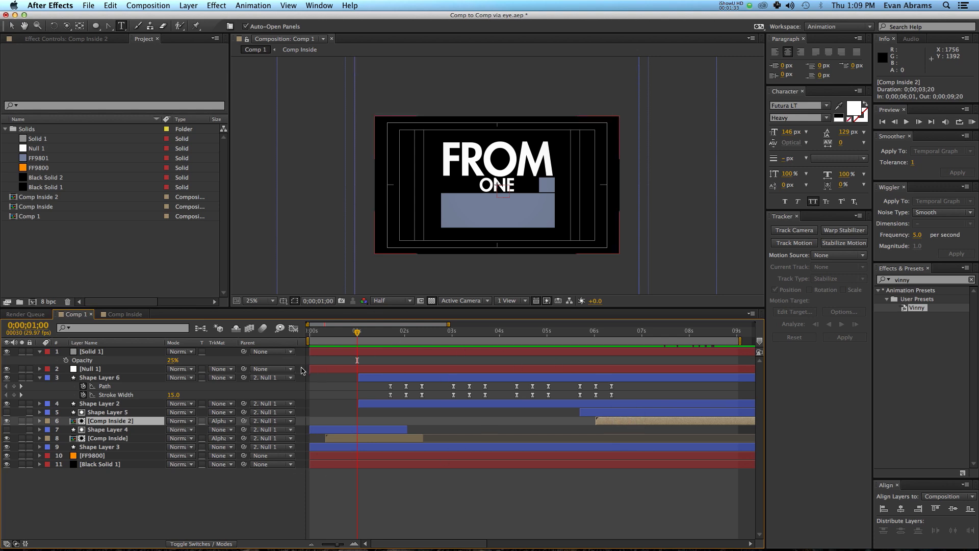
- Create a composition named START with the HDTV 1080 29.97 preset and a duration of 0;00;30;00
click(116, 254)
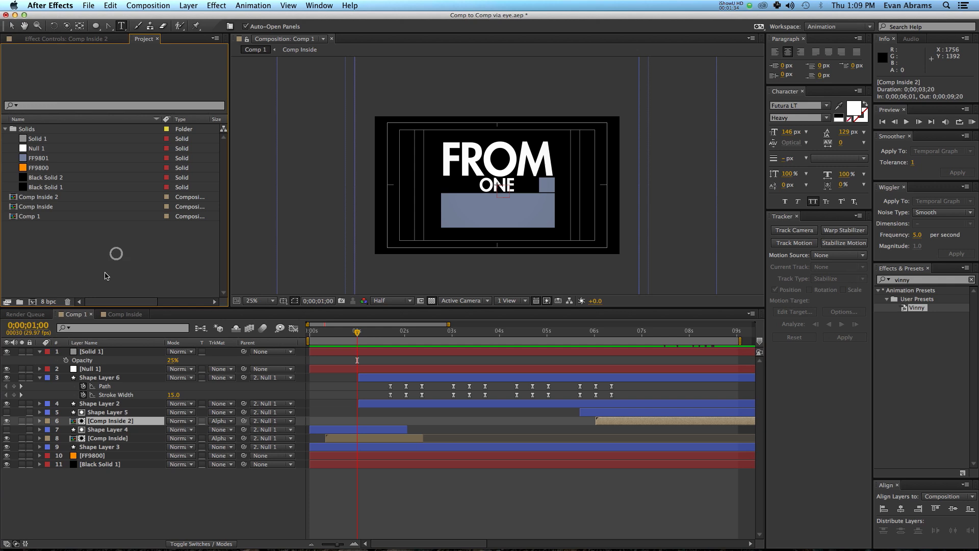
click(32, 302)
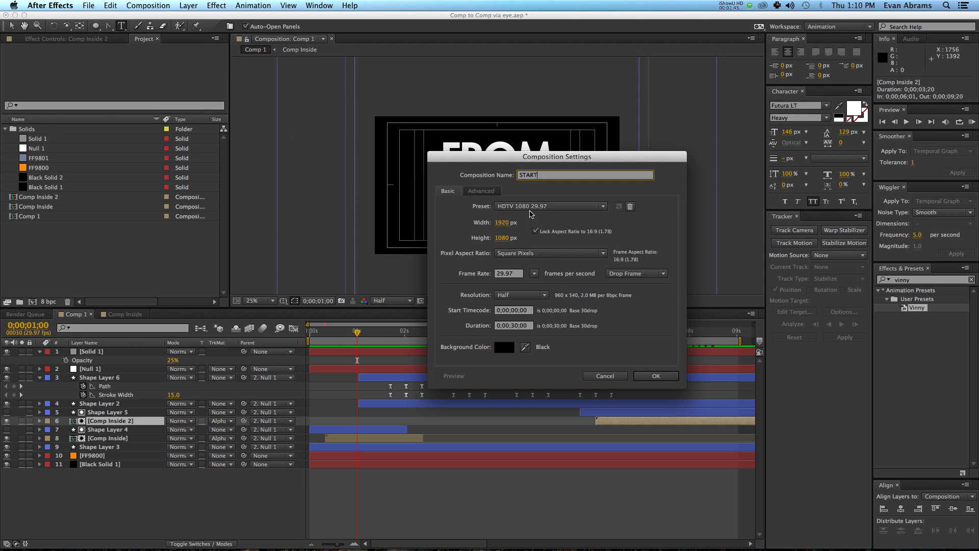
click(682, 377)
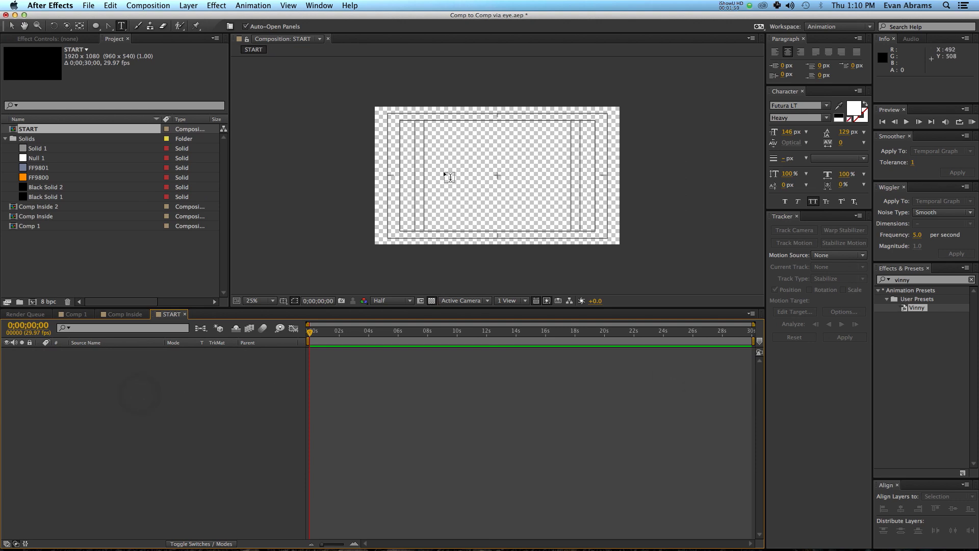
- Add a black 1920 x 1080 solid to the START composition as its background layer
key(v)
click(277, 369)
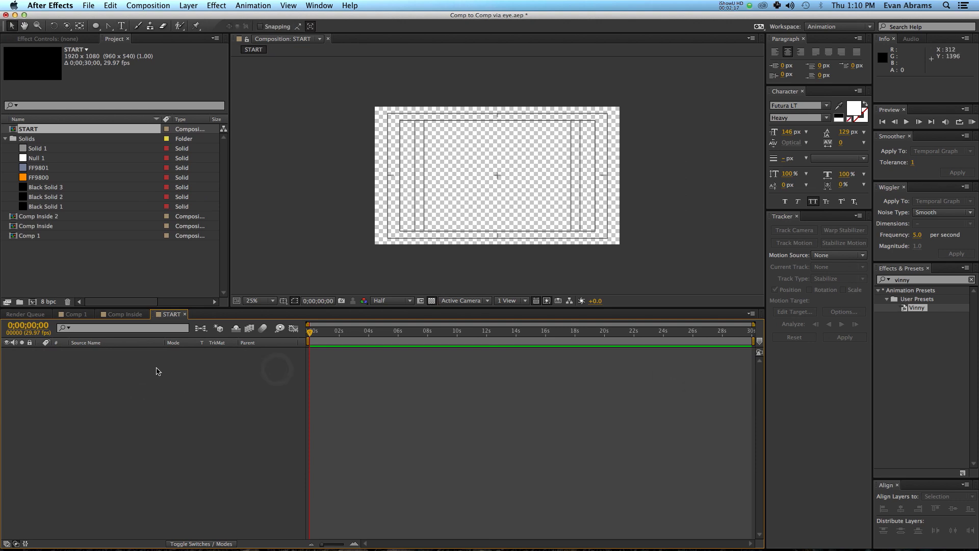
right_click(145, 368)
mouse_move(157, 376)
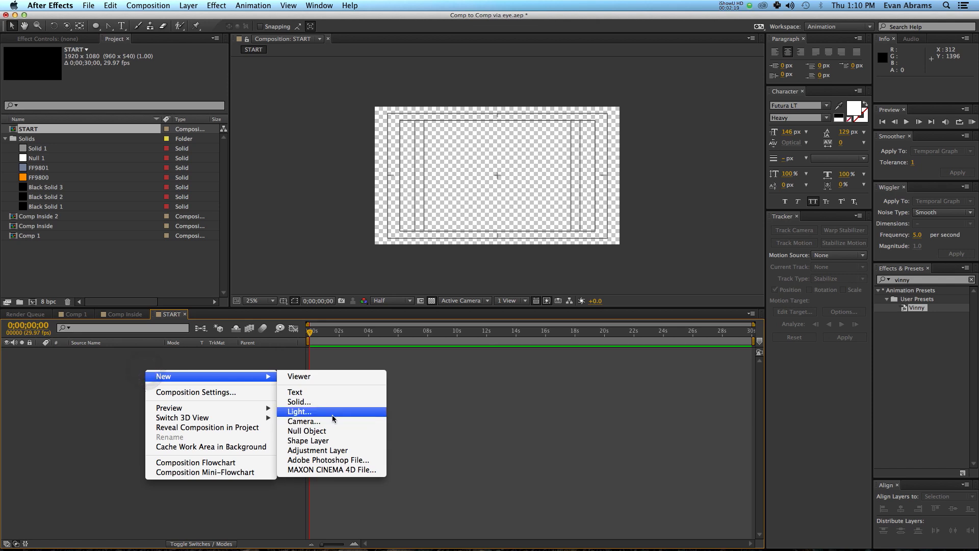
click(325, 403)
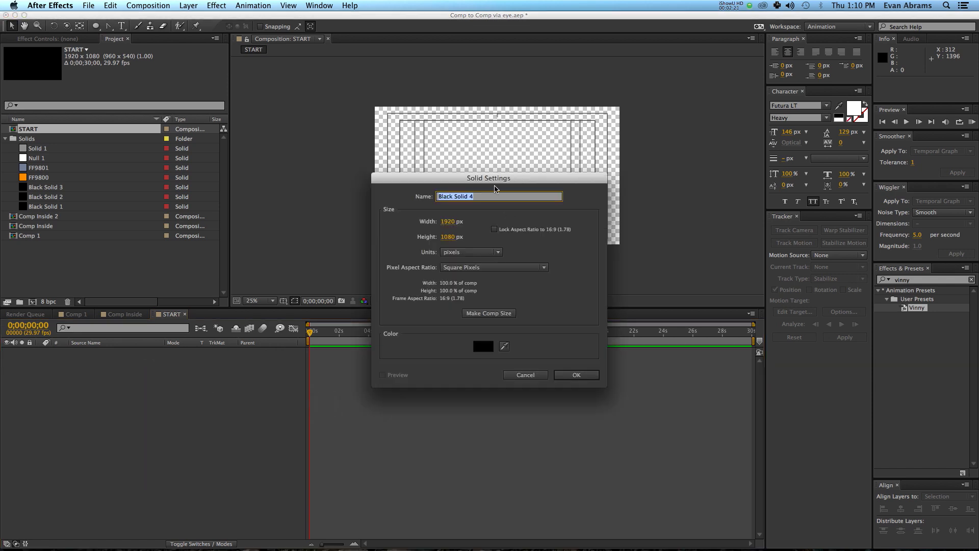
drag(492, 187, 277, 118)
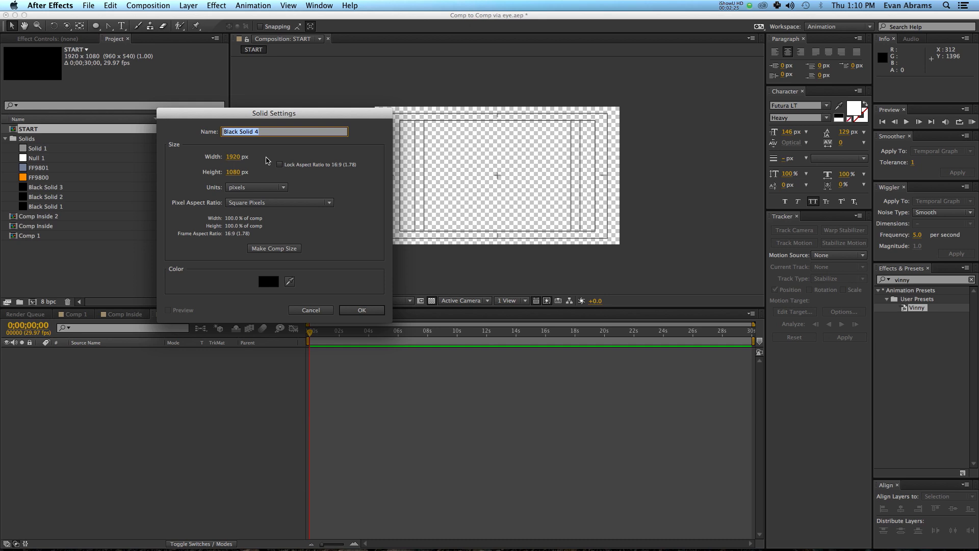
click(378, 312)
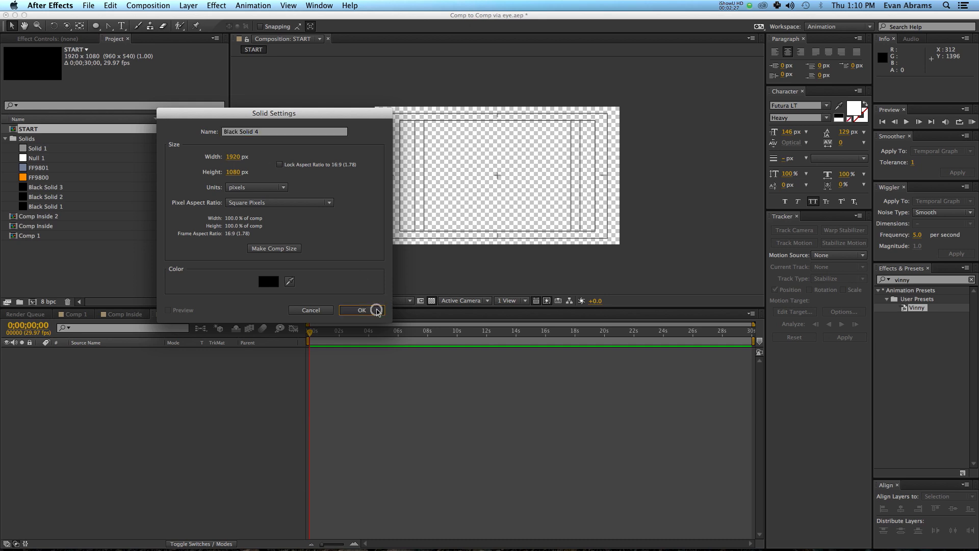
click(124, 356)
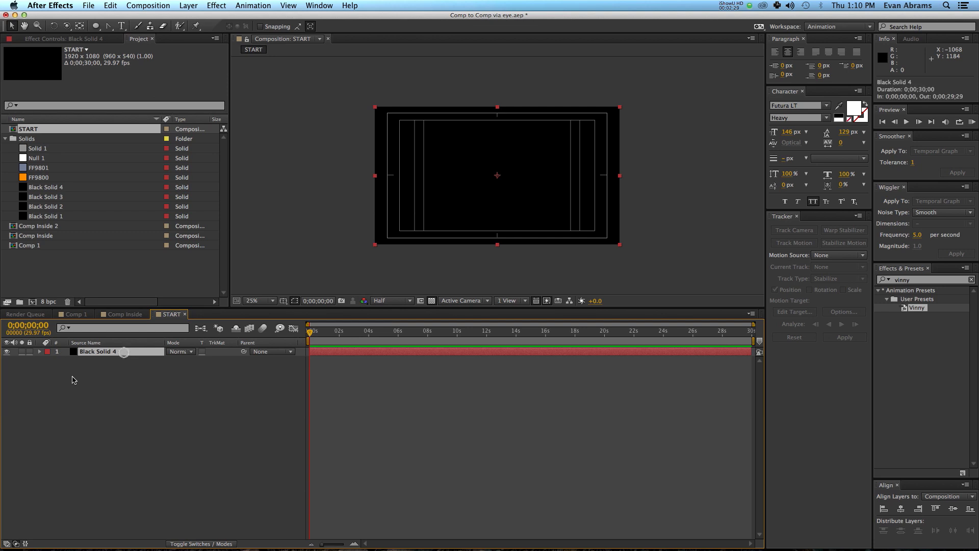
- Add a text layer that reads START on three stacked lines
right_click(215, 403)
mouse_move(317, 407)
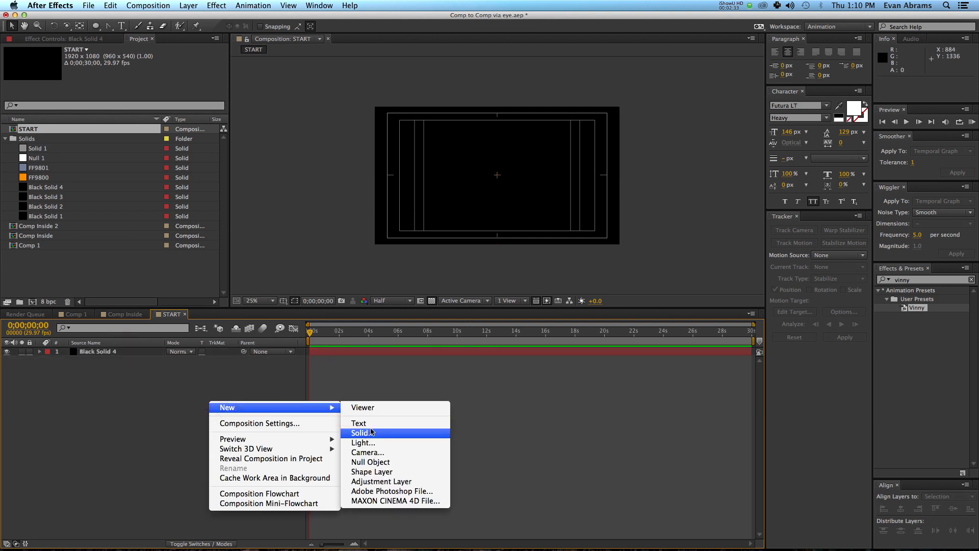
click(370, 424)
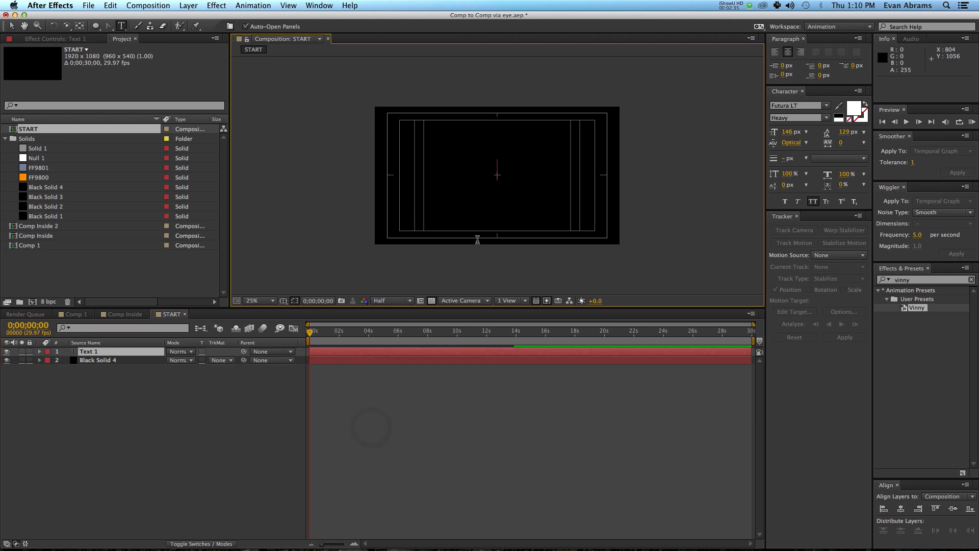
text(START )
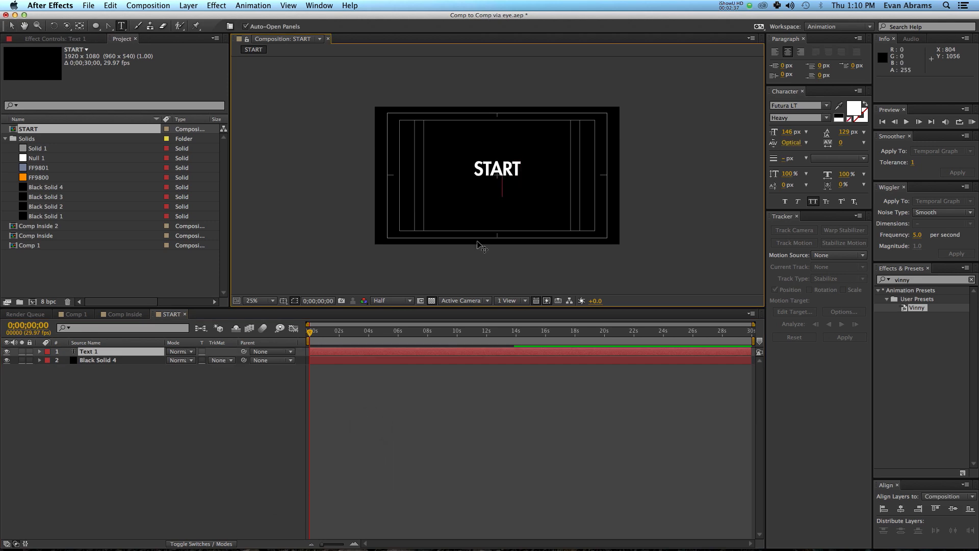
text(START)
key(Return)
text(START)
key(Return)
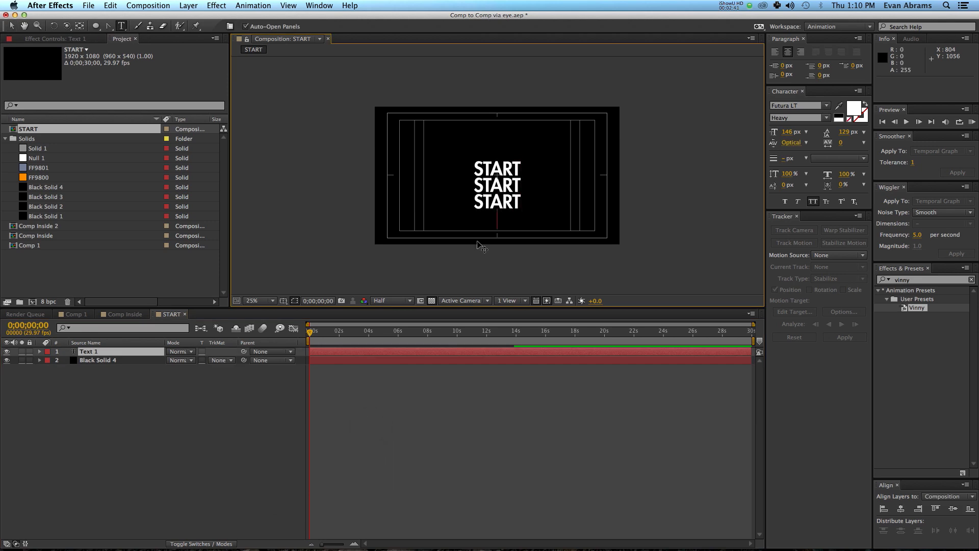
key(Escape)
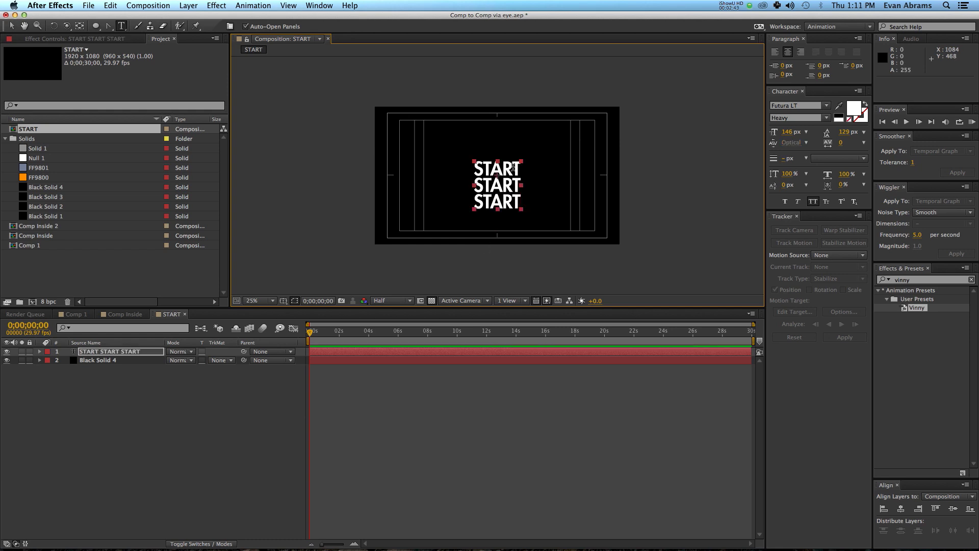
- Enlarge the START text block and center it horizontally and vertically in the composition
key(v)
drag(505, 185, 526, 144)
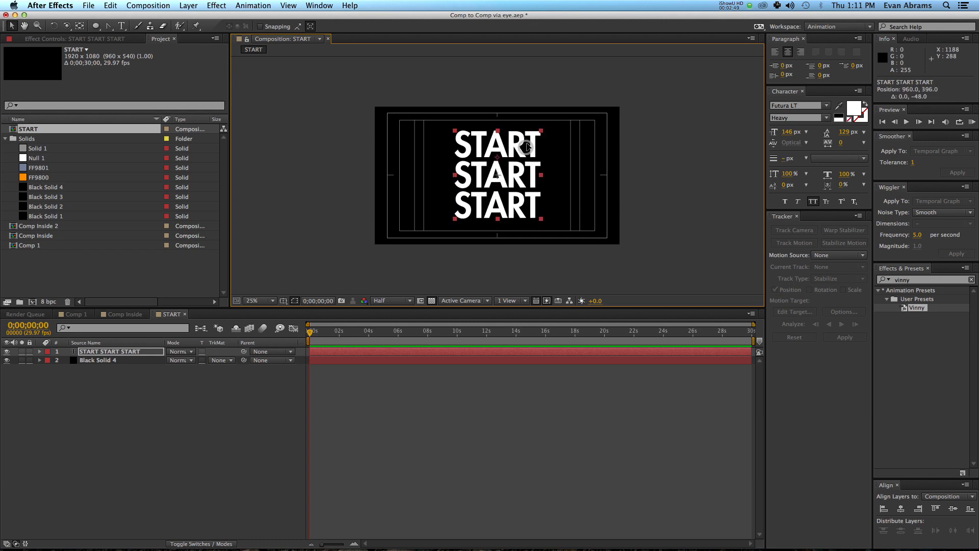
click(901, 508)
click(953, 509)
click(258, 486)
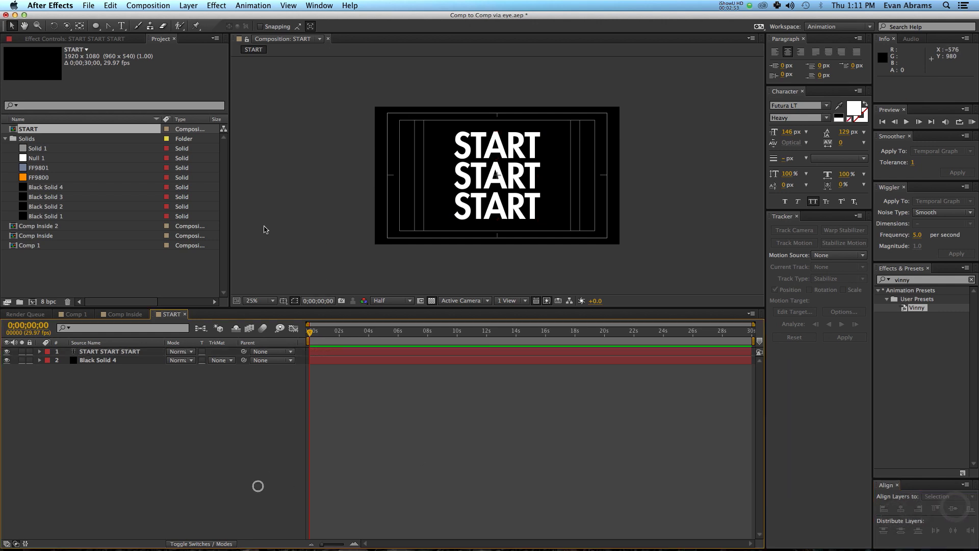
- Add a 1920 x 1080 dark magenta-red solid, color 6B1431, above the text layer
scroll(515, 180, up, 2)
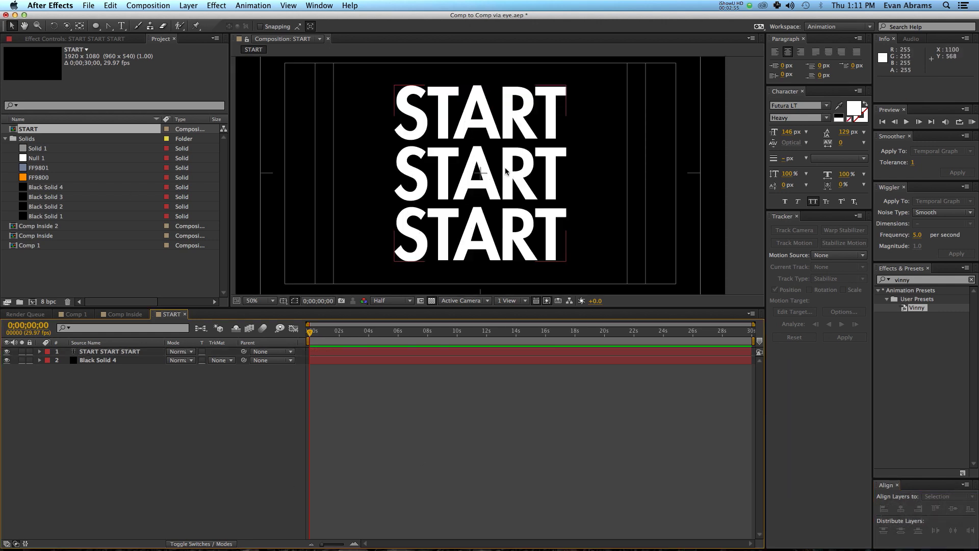
click(383, 91)
click(561, 112)
click(149, 392)
ctrl+click(78, 382)
mouse_move(102, 388)
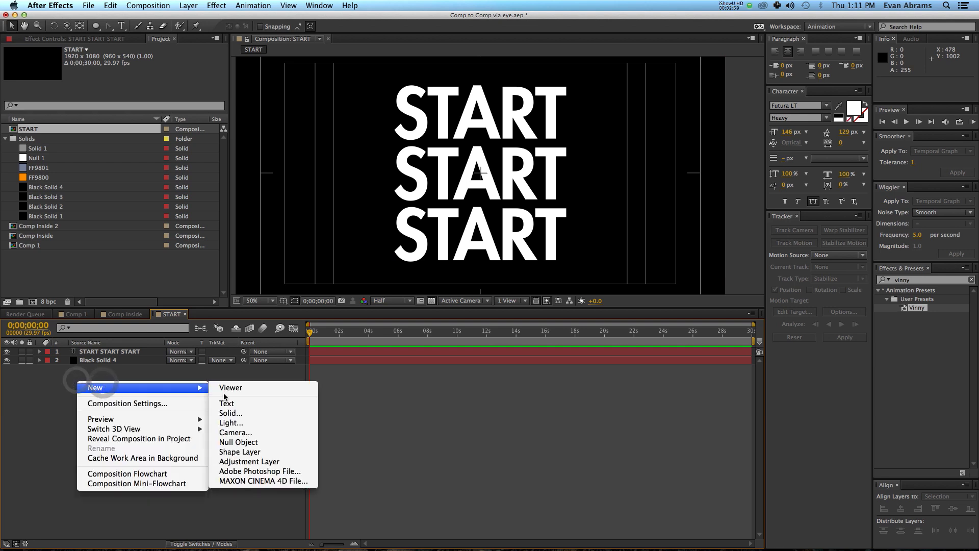
click(227, 414)
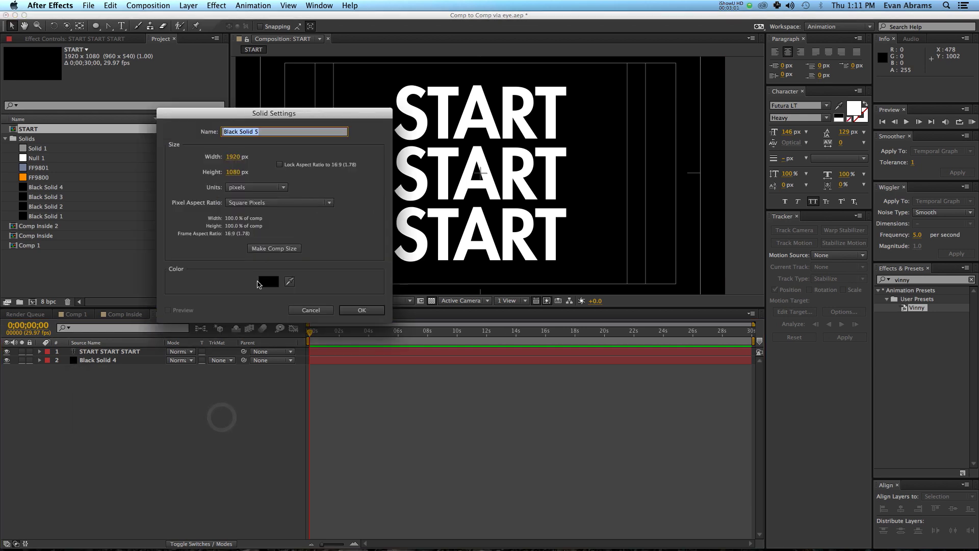
click(267, 283)
drag(252, 306, 232, 251)
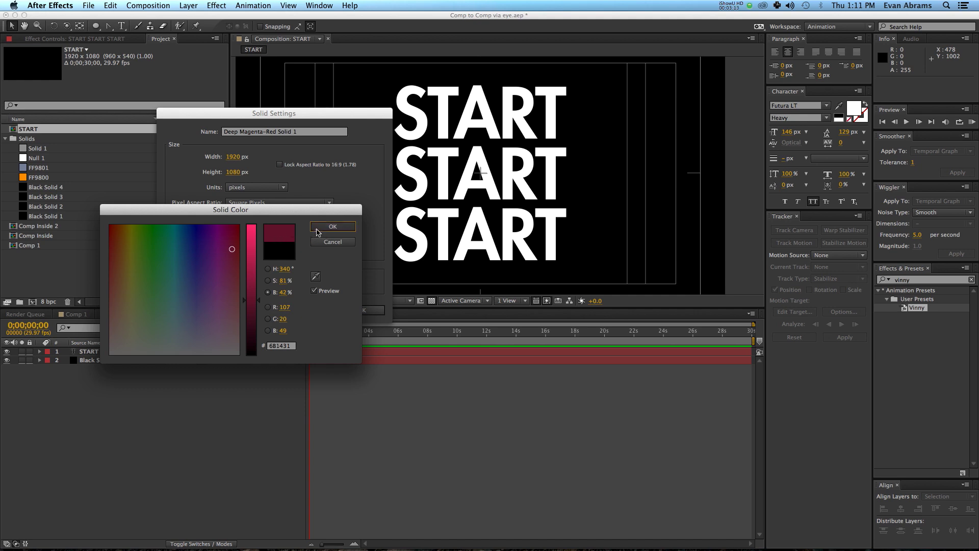
click(332, 226)
click(370, 309)
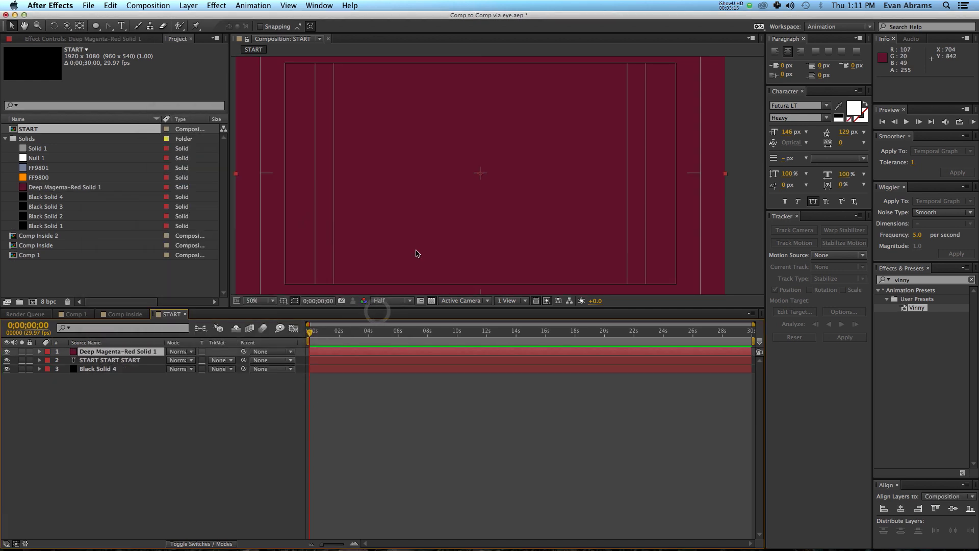
- Hide the magenta-red solid and draw a rectangular mask on it tightly around the first START line
scroll(416, 251, down, 2)
scroll(461, 217, up, 2)
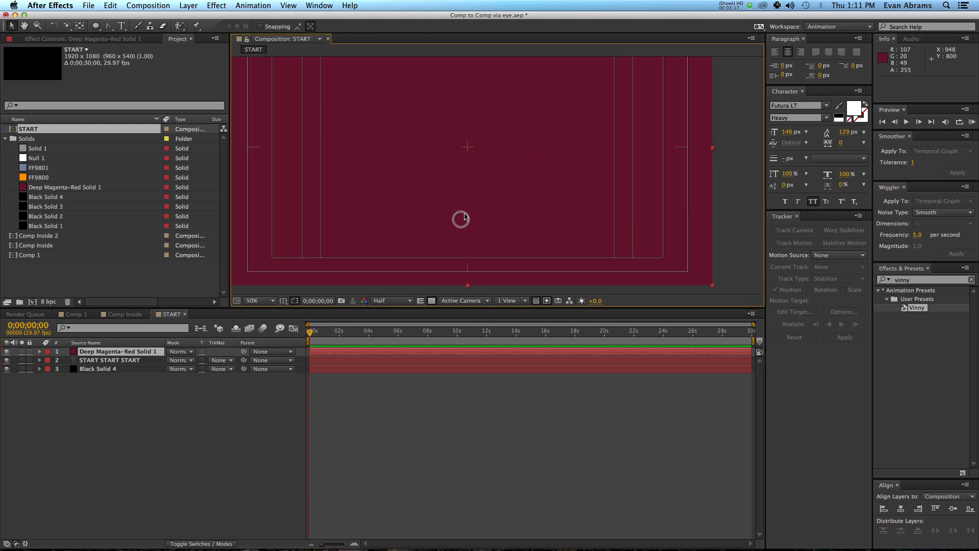
click(7, 352)
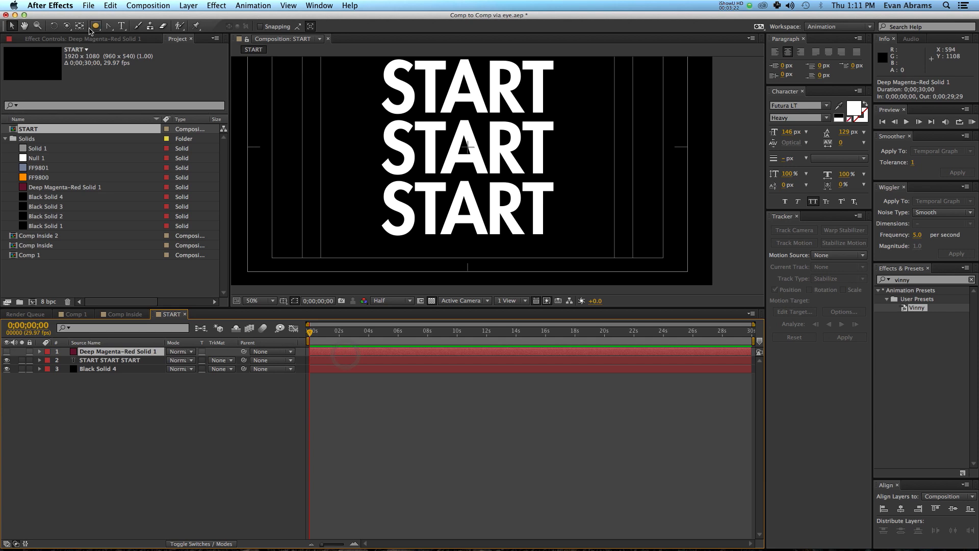
drag(96, 26, 116, 27)
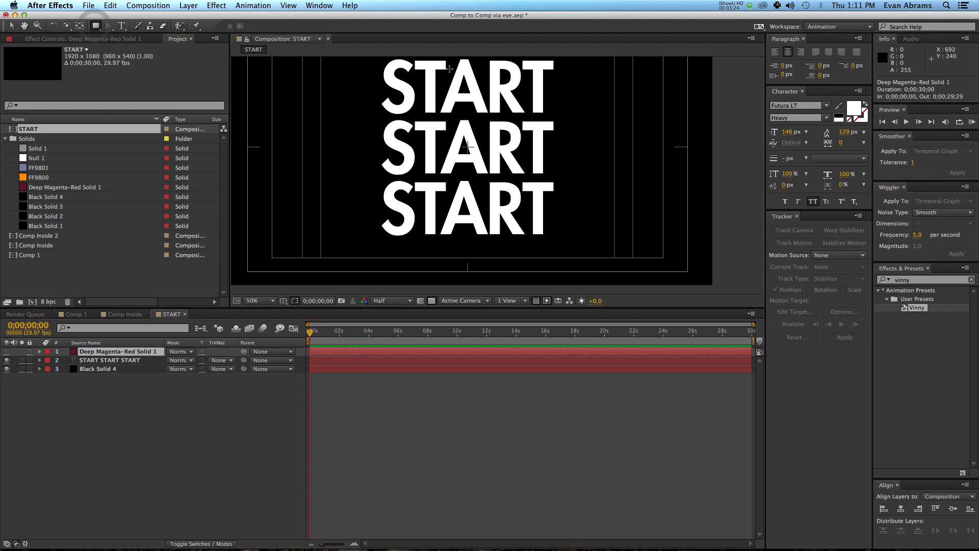
drag(452, 109, 457, 171)
scroll(422, 140, up, 1)
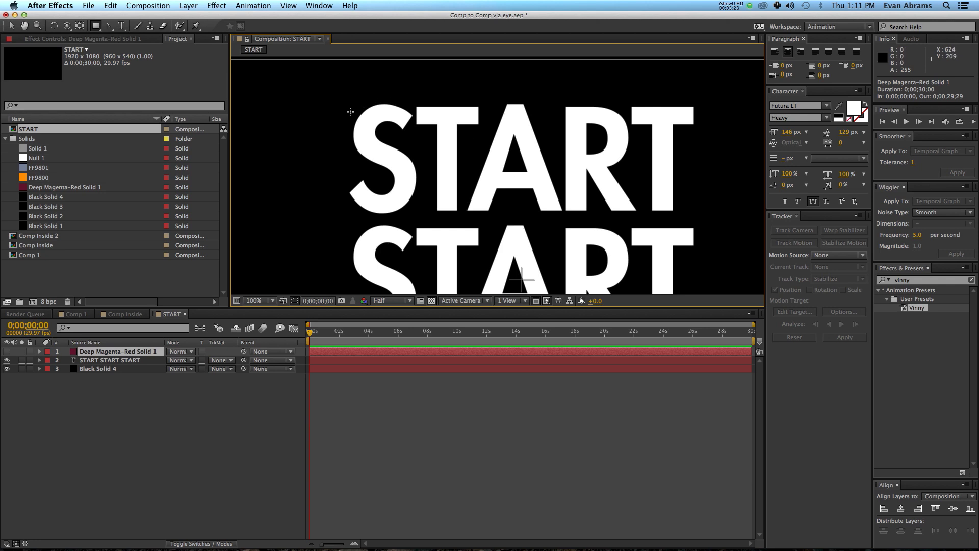
drag(345, 103, 699, 215)
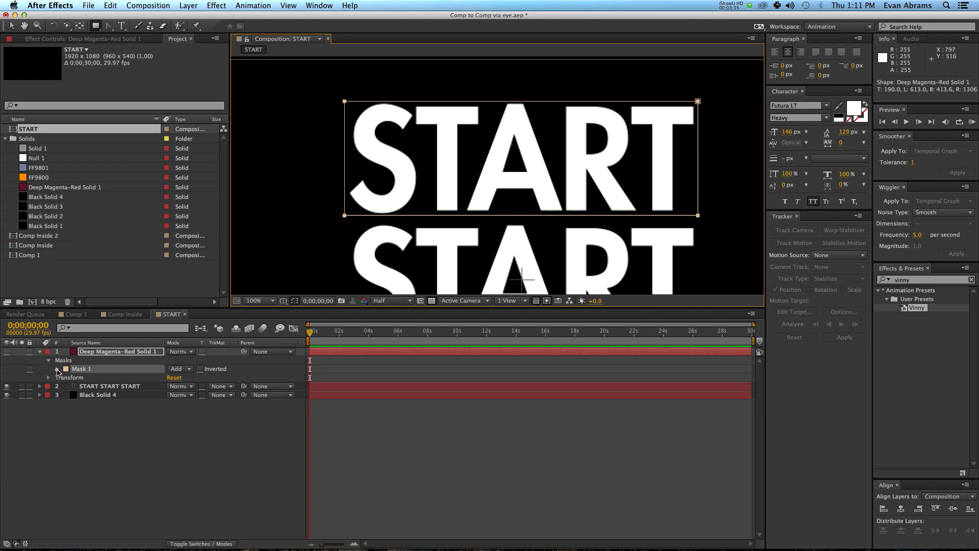
- Duplicate Mask 1 on the magenta-red solid and reposition the copy so it frames the second START line
click(56, 368)
click(88, 377)
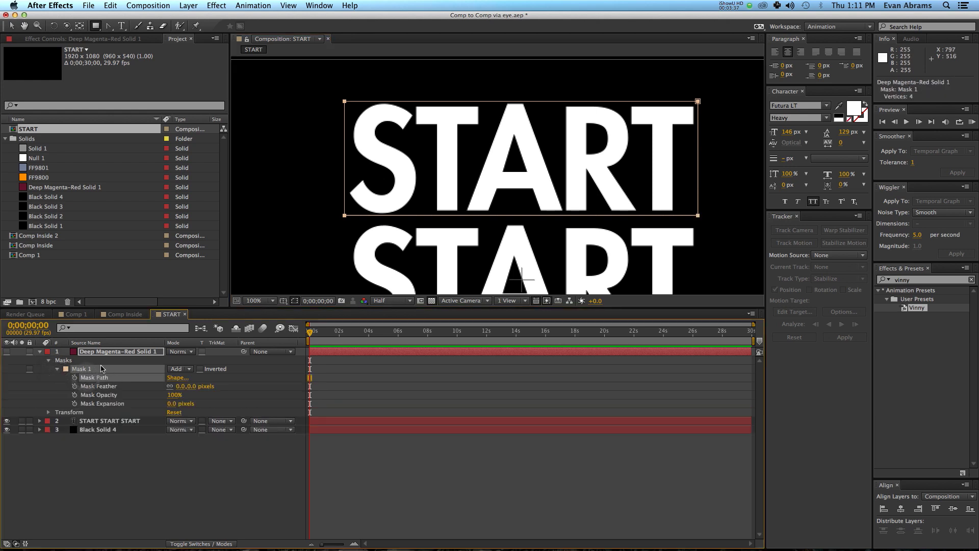
key(super+d)
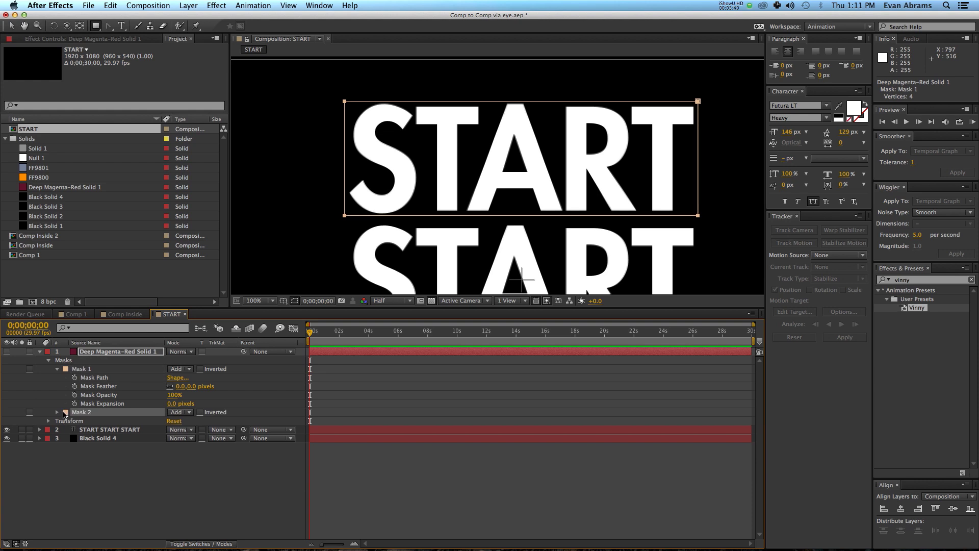
click(57, 412)
click(117, 420)
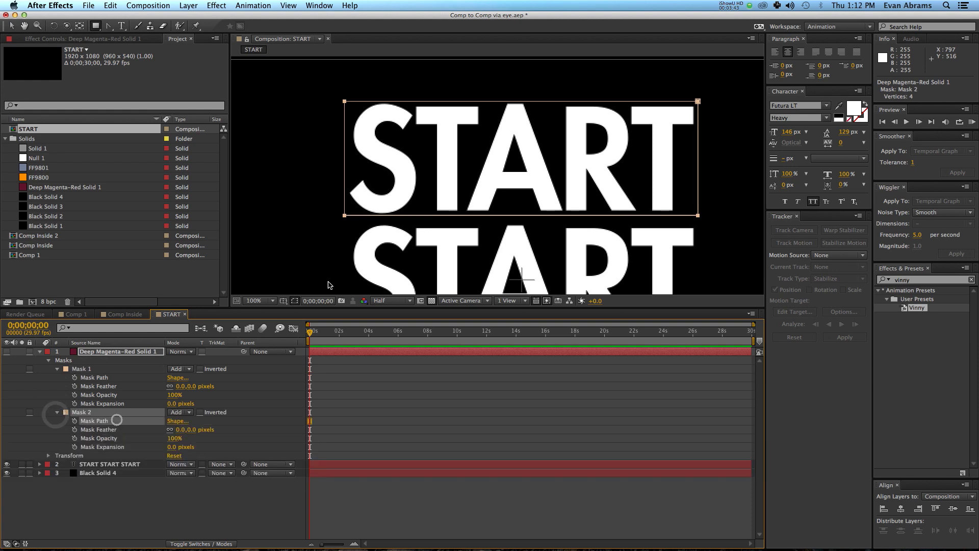
double_click(344, 102)
drag(521, 100, 555, 101)
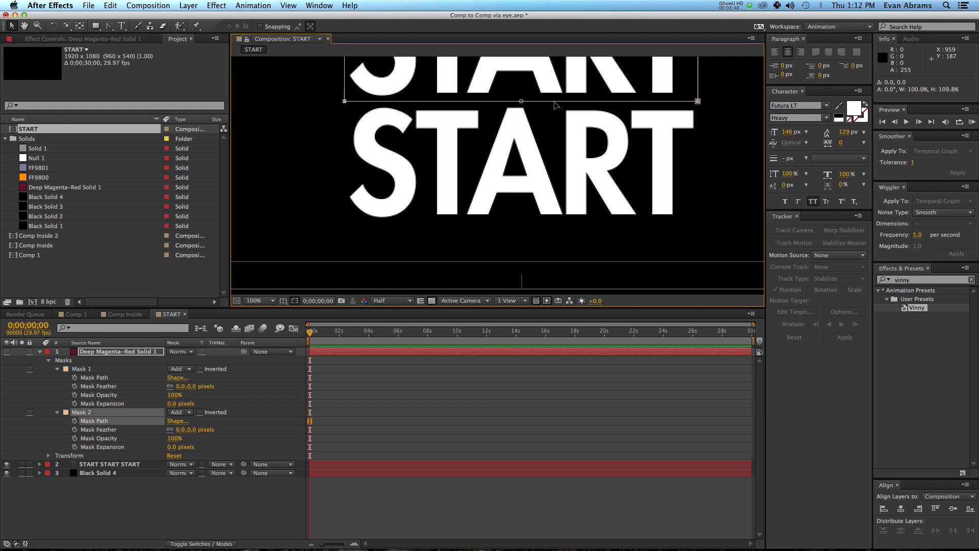
- Duplicate Mask 2 and fit the copy's path around the third START line
click(79, 414)
key(super+d)
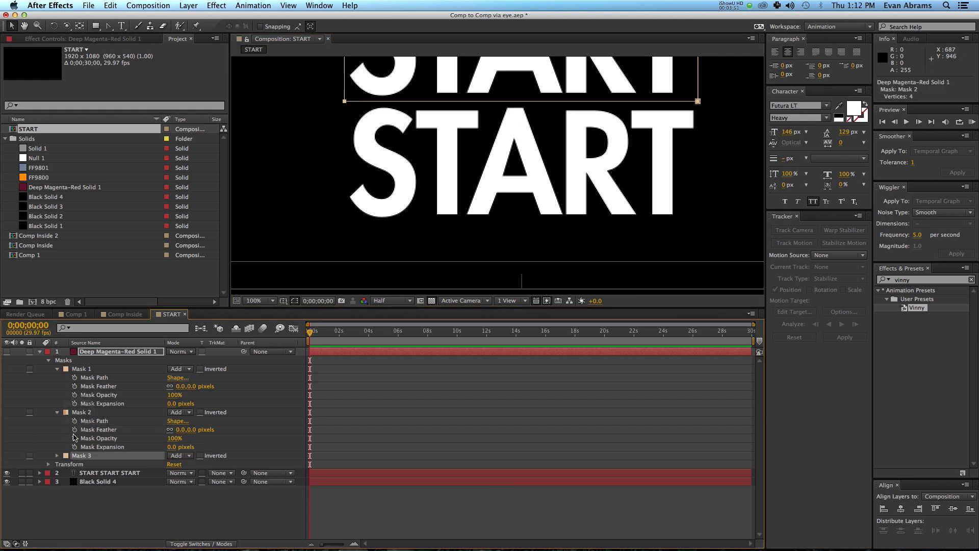
click(58, 457)
click(92, 463)
key(comma)
double_click(624, 115)
drag(607, 105, 595, 143)
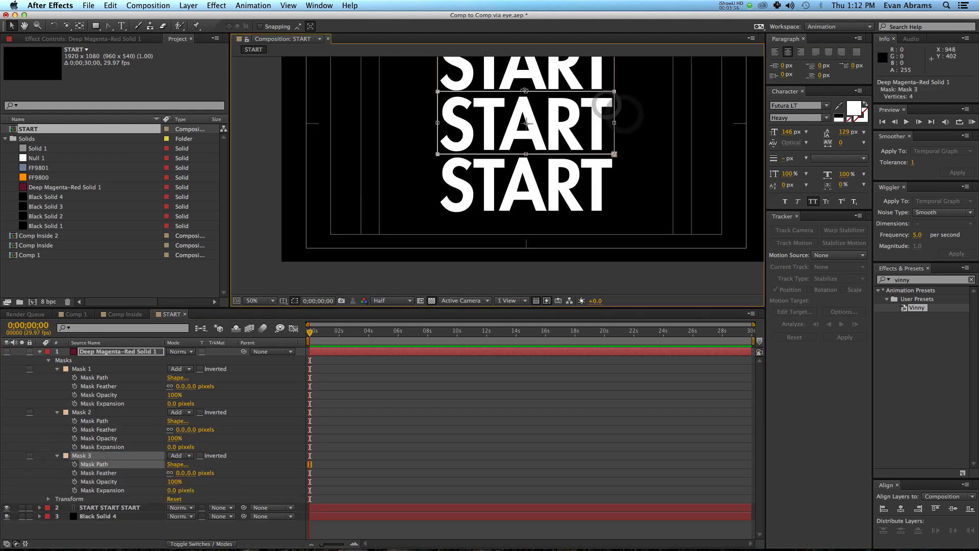
drag(525, 91, 521, 218)
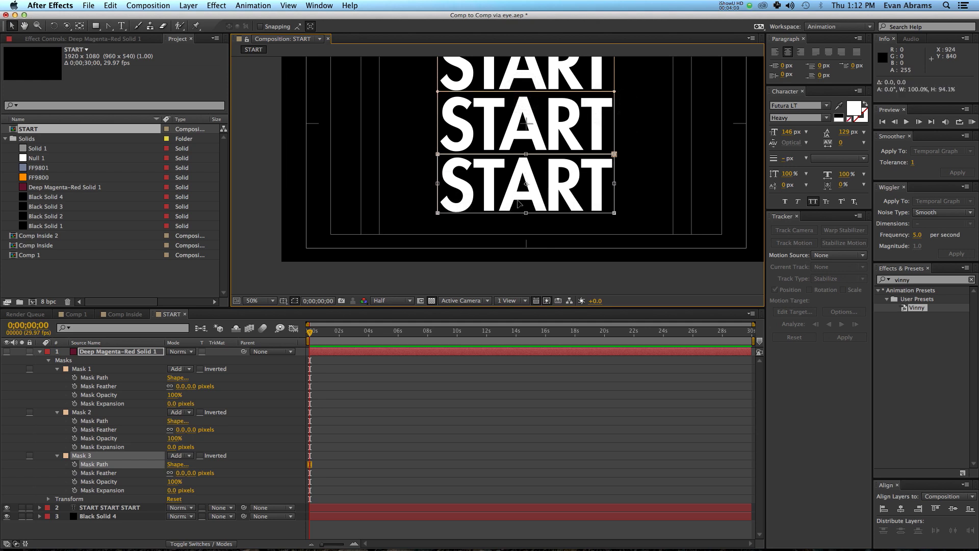
- Start keyframing the Mask Path of Masks 1, 2 and 3 on the magenta-red solid at frame 10
click(342, 373)
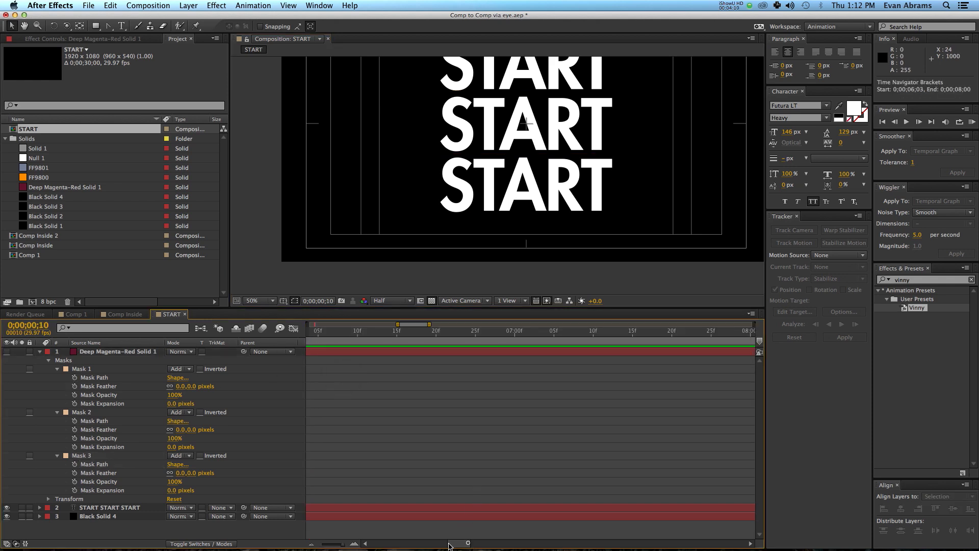
drag(449, 544, 368, 544)
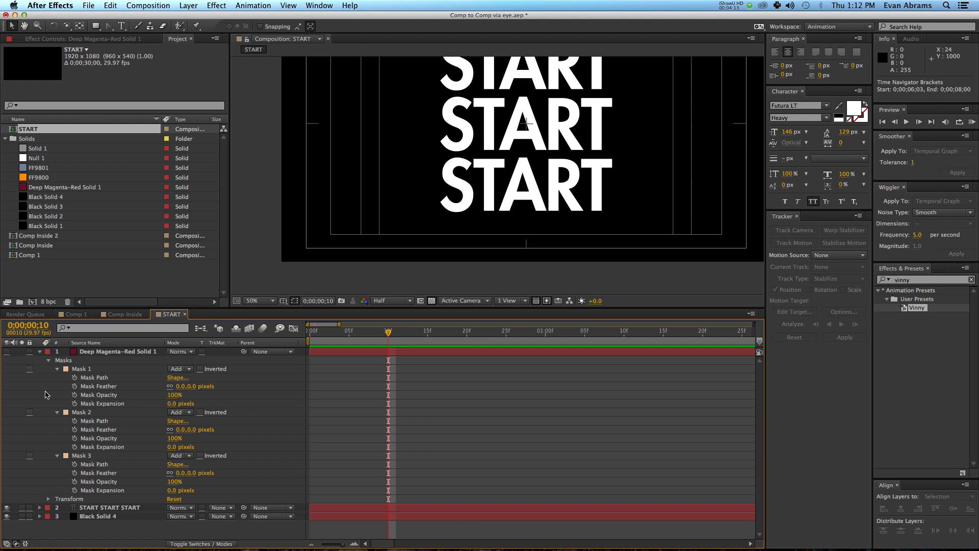
click(74, 378)
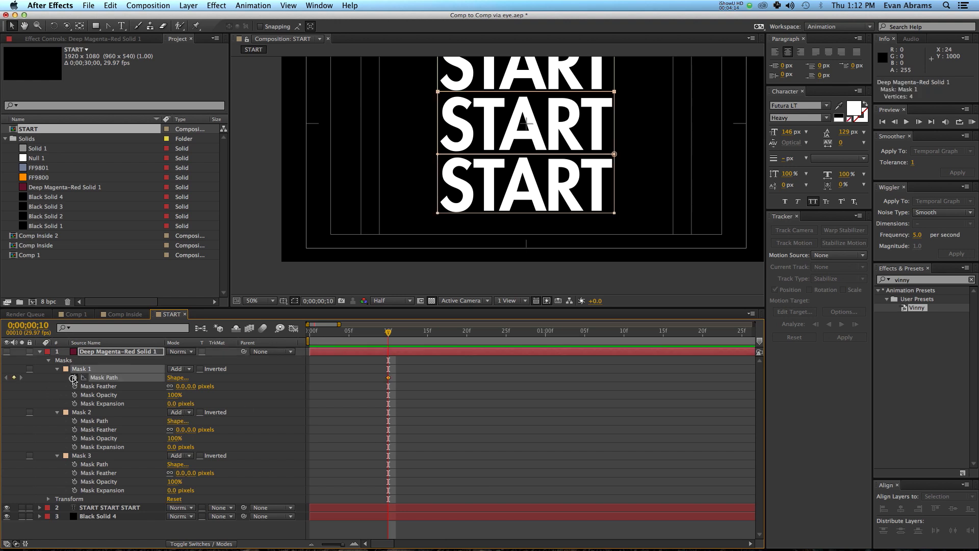
click(75, 421)
click(74, 464)
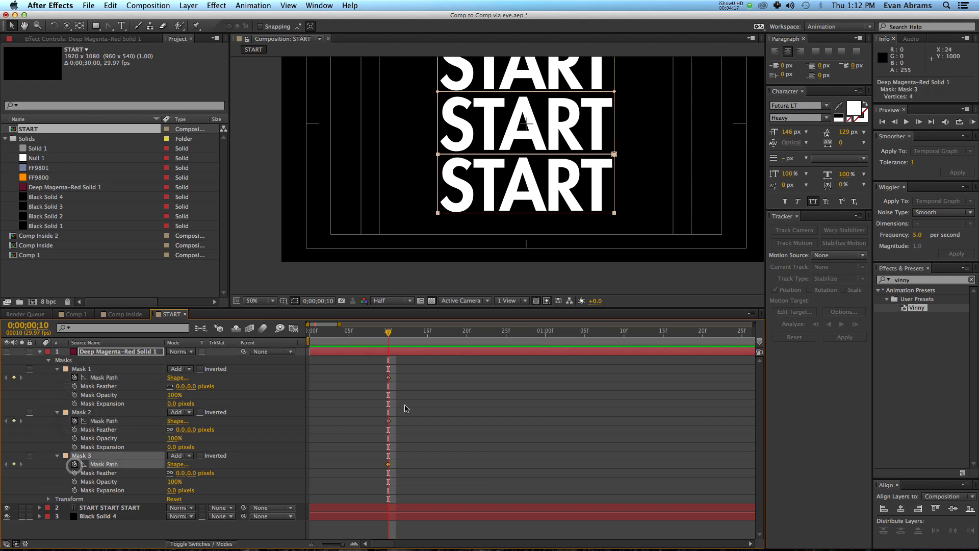
- At frame 20, keyframe all three masks collapsed horizontally into a thin line along the right edge of the START text
click(601, 129)
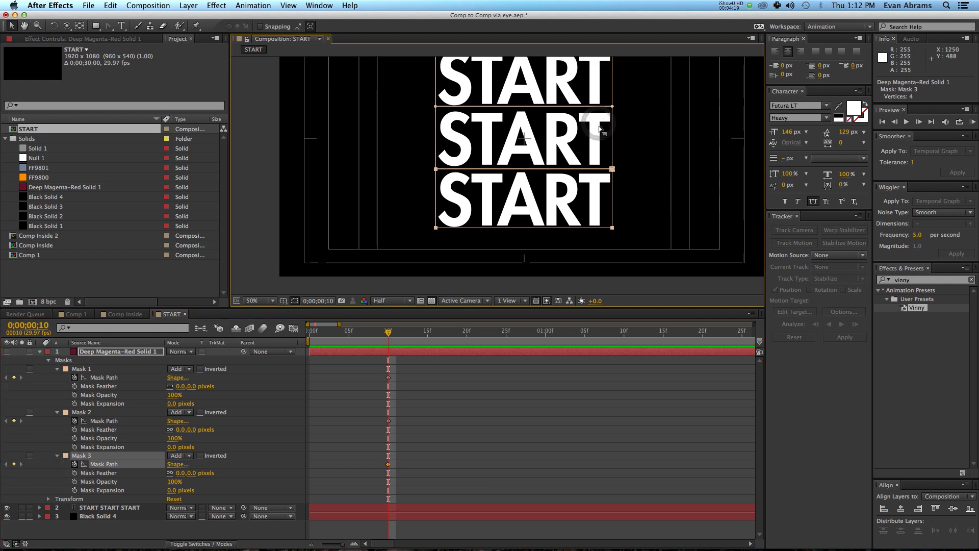
key(shift+Page_Down)
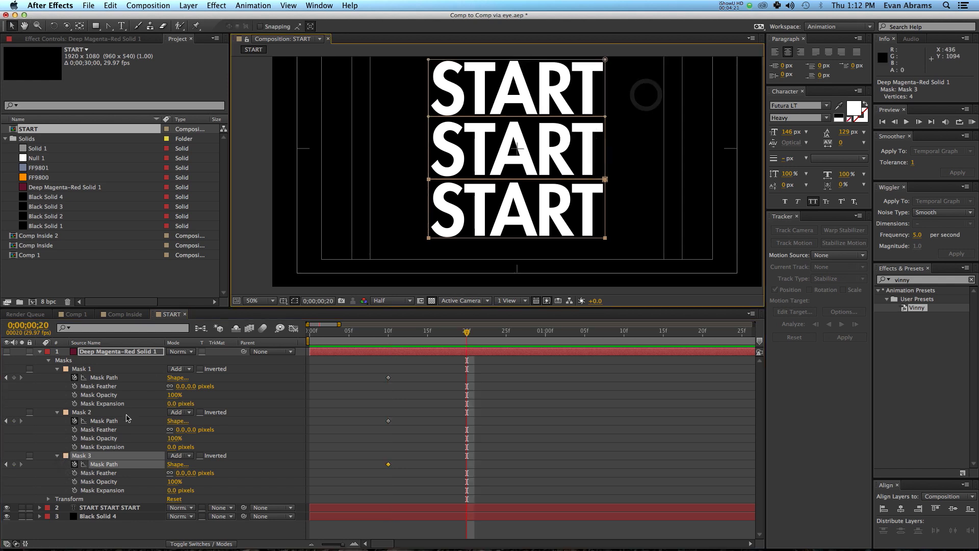
shift+click(121, 419)
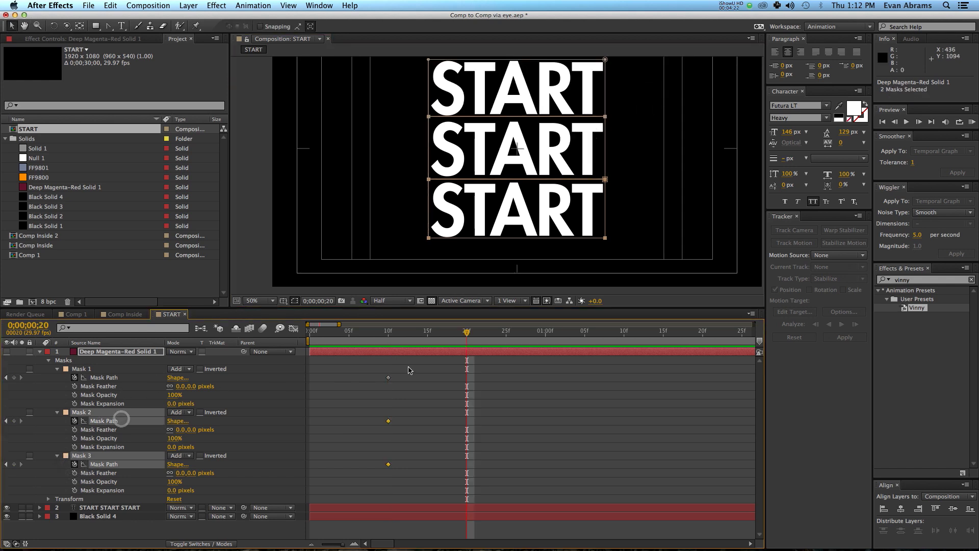
drag(409, 368, 362, 508)
click(606, 238)
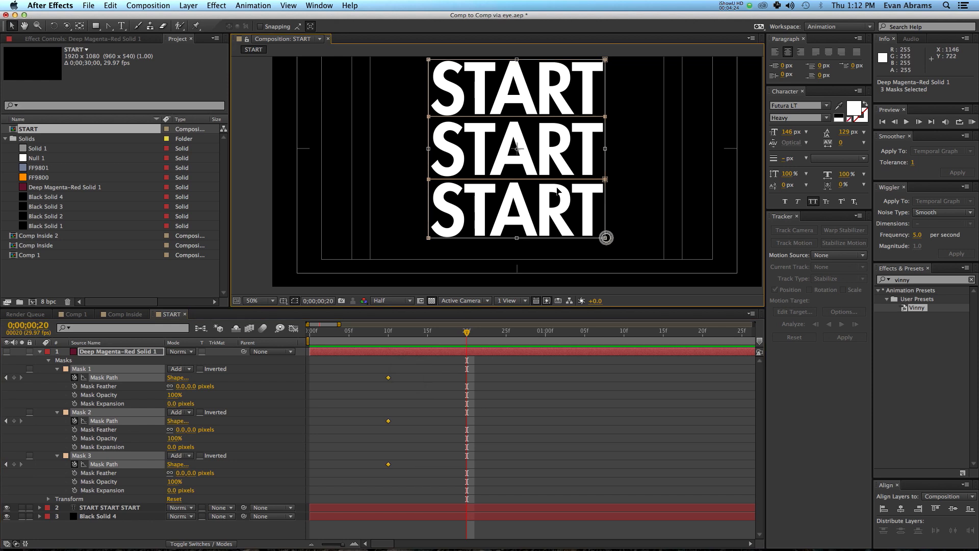
drag(429, 148, 606, 146)
click(411, 381)
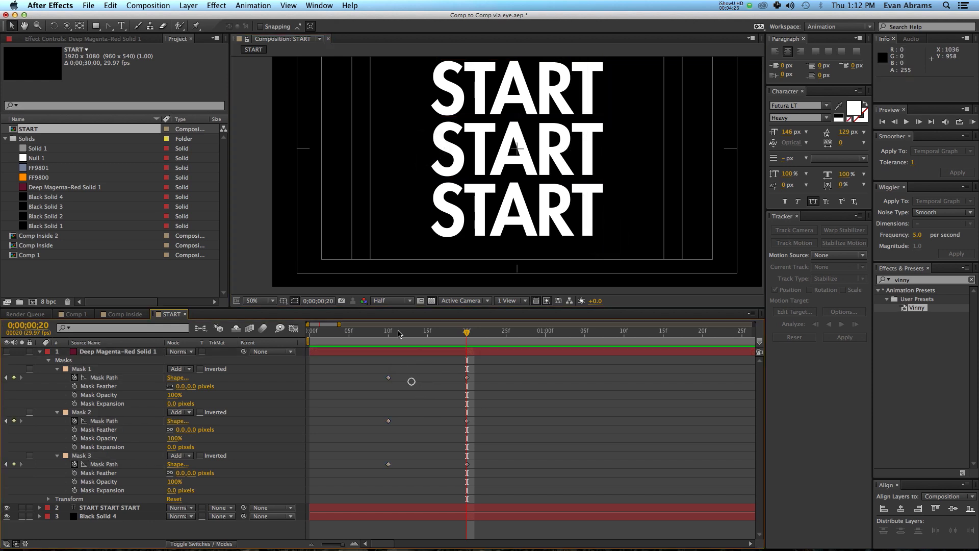
- At frame 0, keyframe all three mask paths collapsed to a thin line along the left edge of the START text
drag(392, 330, 176, 351)
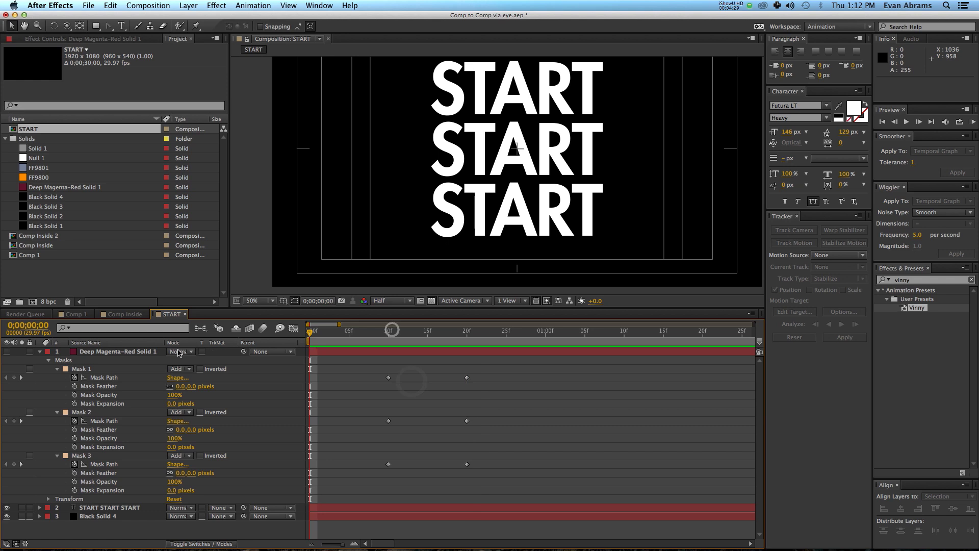
click(97, 377)
shift+click(94, 421)
shift+click(102, 465)
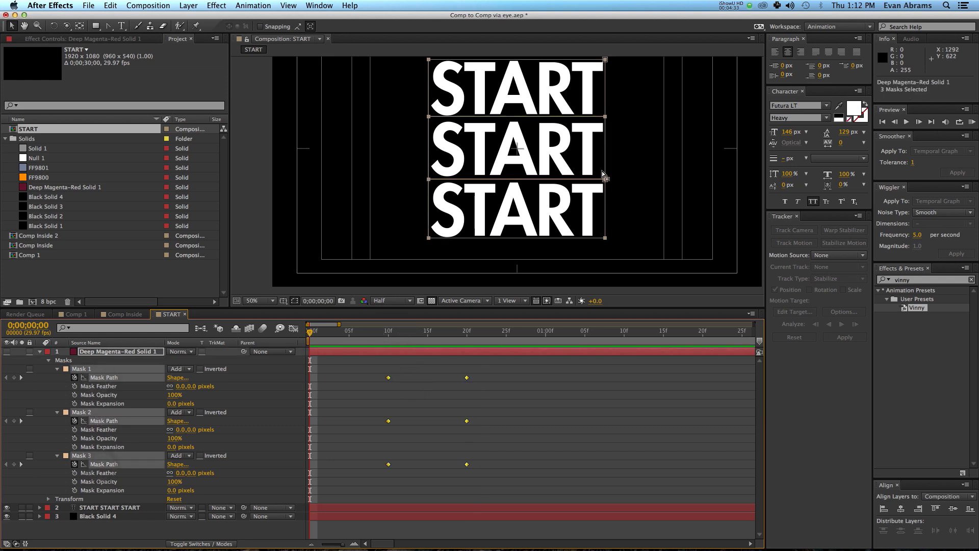
double_click(606, 179)
drag(604, 149, 431, 153)
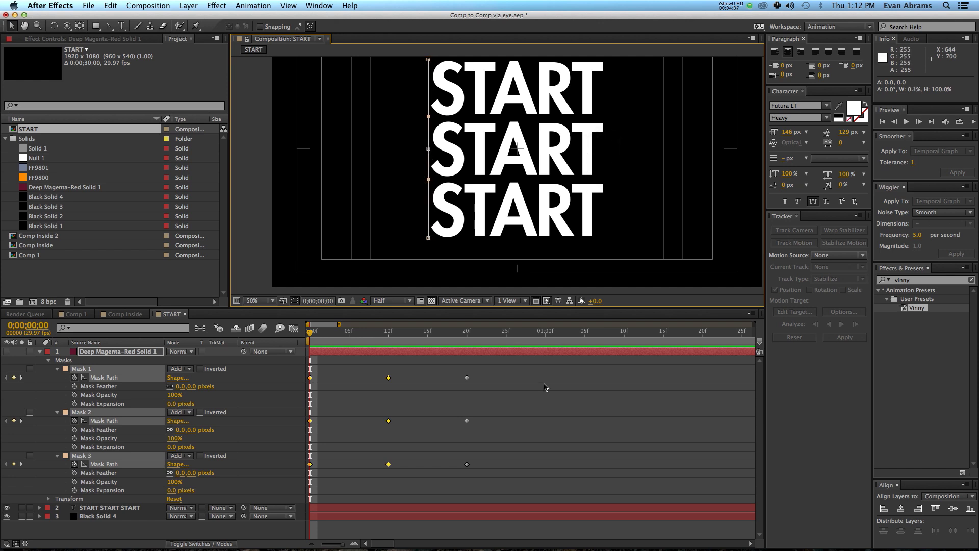
click(505, 373)
- Make the magenta-red solid visible again and scrub through the mask wipe up to frame 20
drag(381, 331, 350, 332)
click(6, 352)
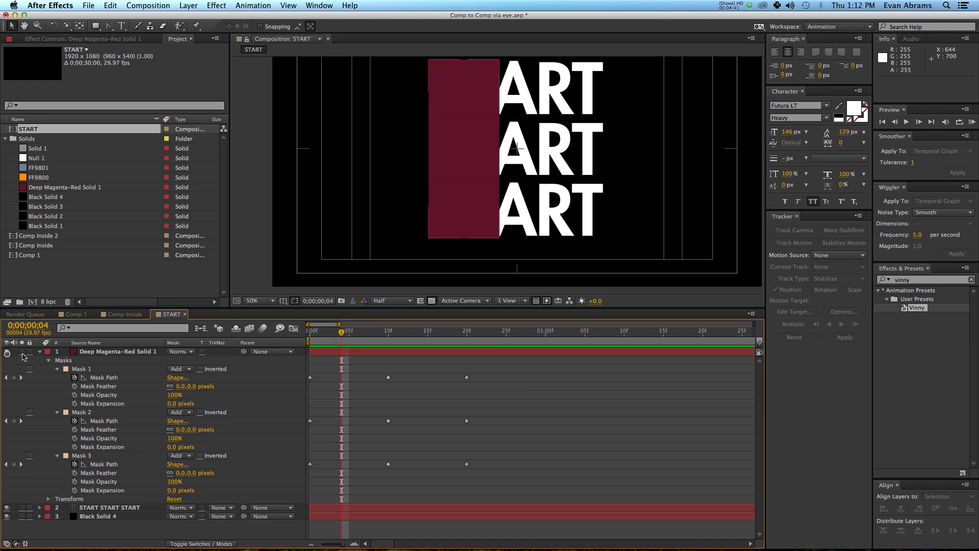
drag(360, 331, 470, 343)
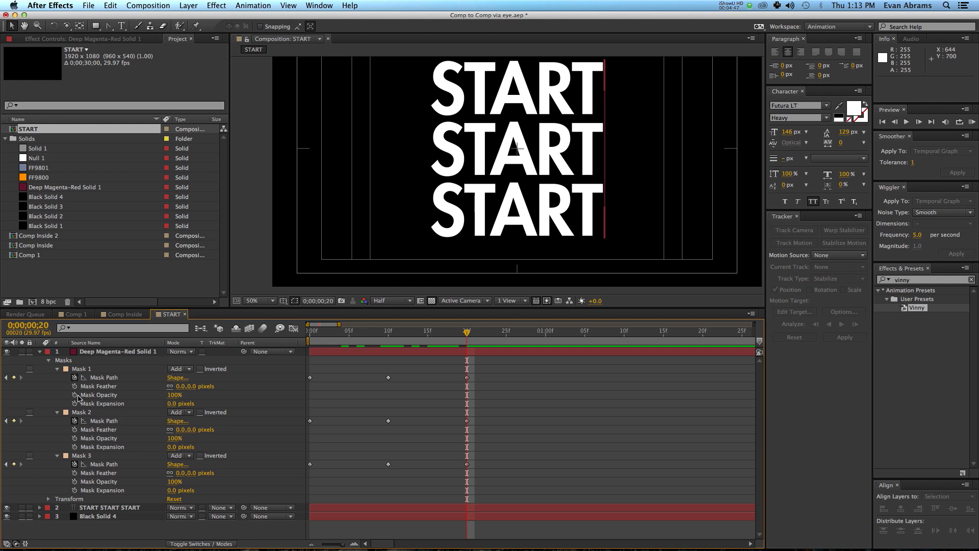
- Keyframe the Mask Opacity of all three masks at 100% on frame 1 and 0% on frame 0
drag(468, 337, 309, 347)
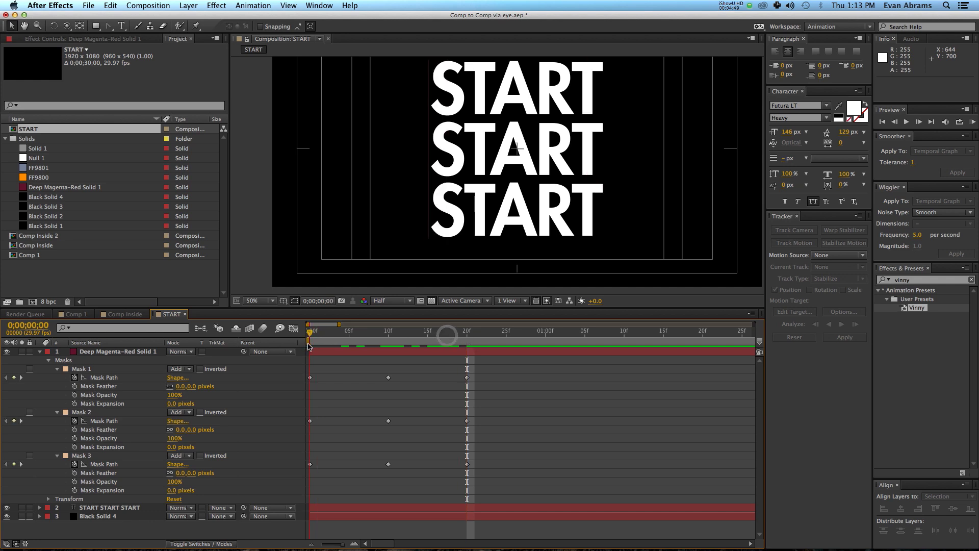
click(74, 395)
click(75, 438)
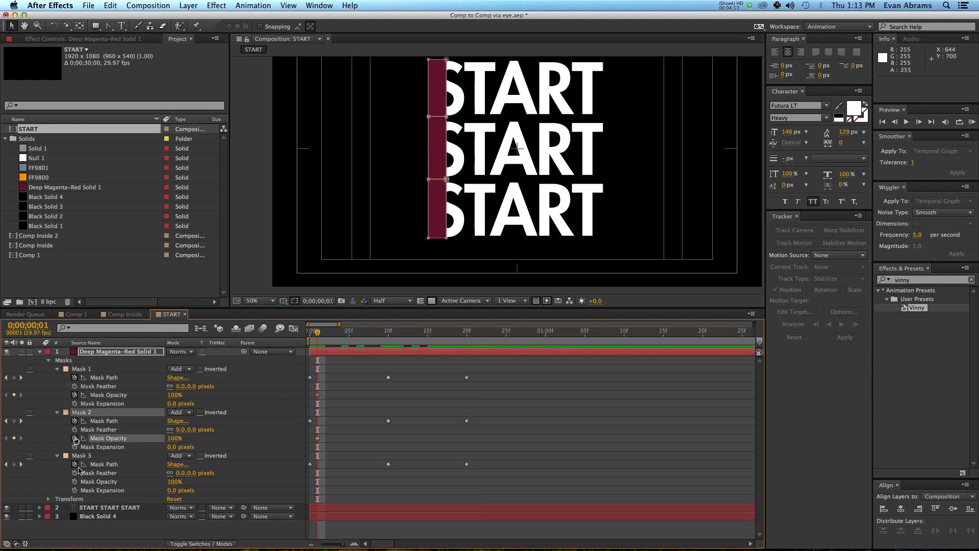
click(74, 482)
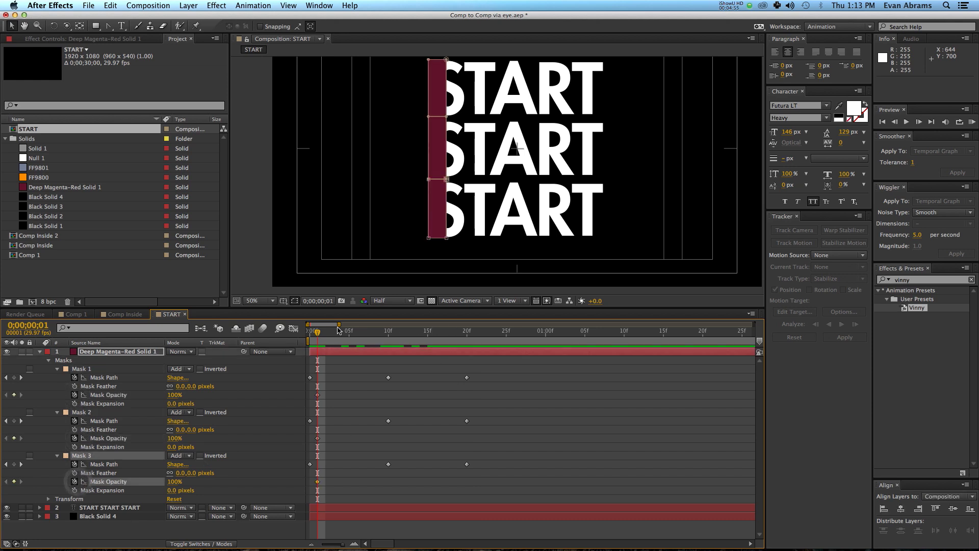
key(Home)
drag(331, 389, 317, 496)
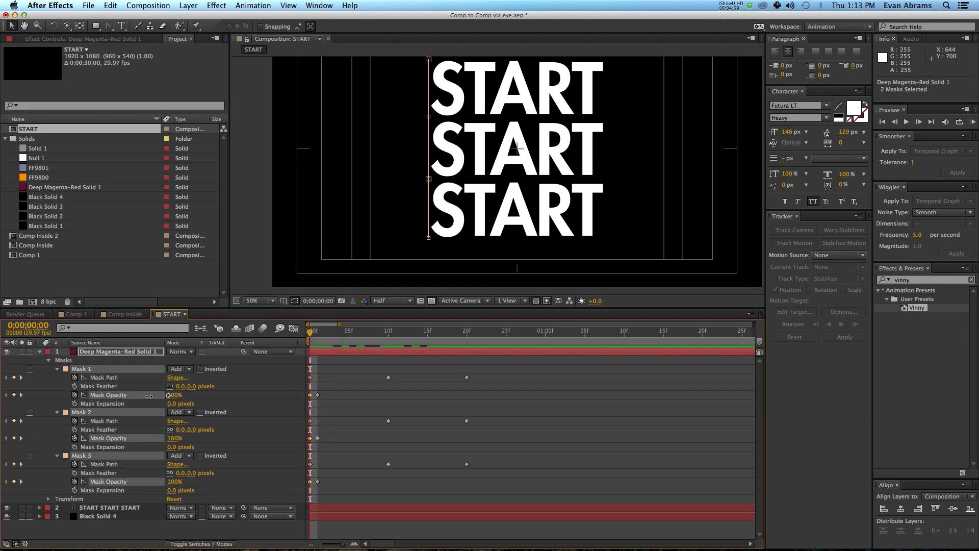
- Keyframe the Mask Opacity of all three masks at 100% on frame 19 and 0% on frame 20
drag(467, 338, 460, 336)
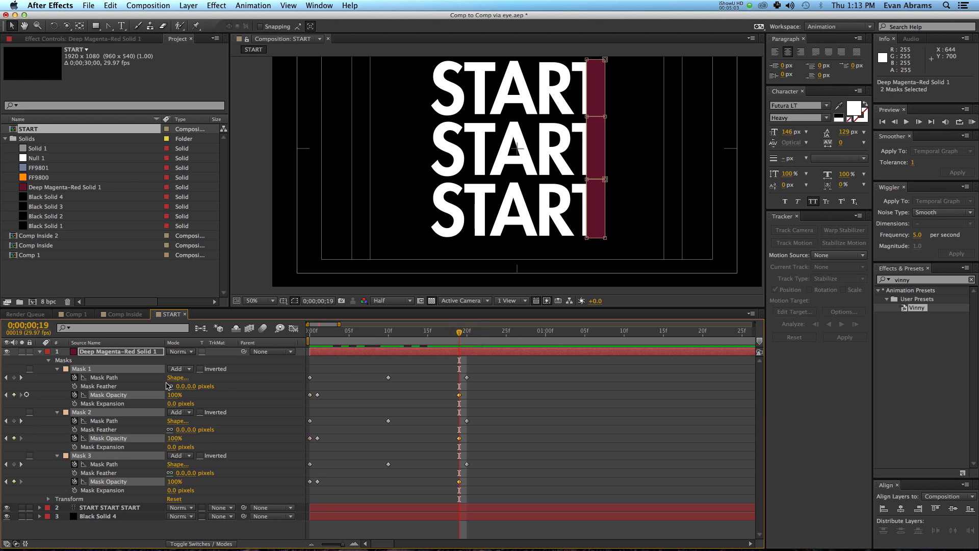
click(465, 334)
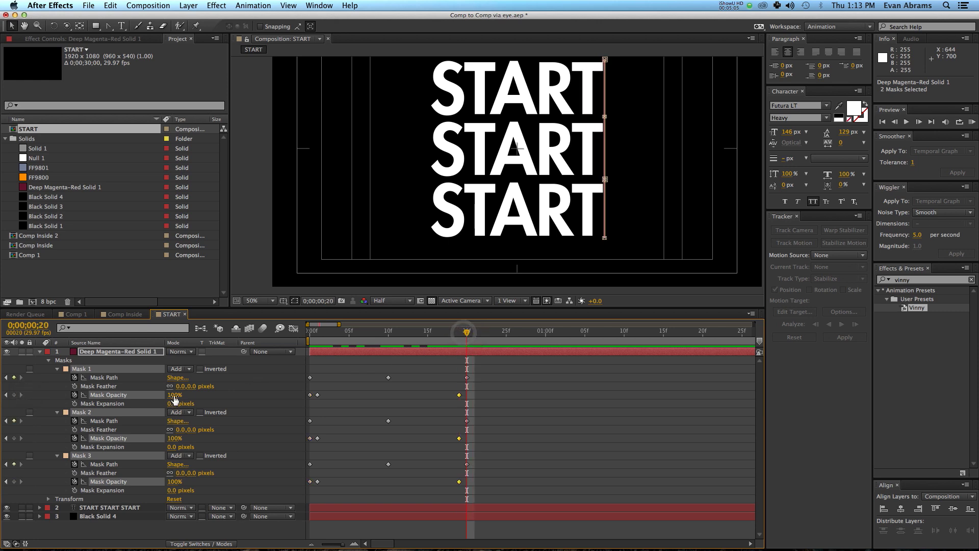
drag(175, 397, 22, 404)
click(634, 418)
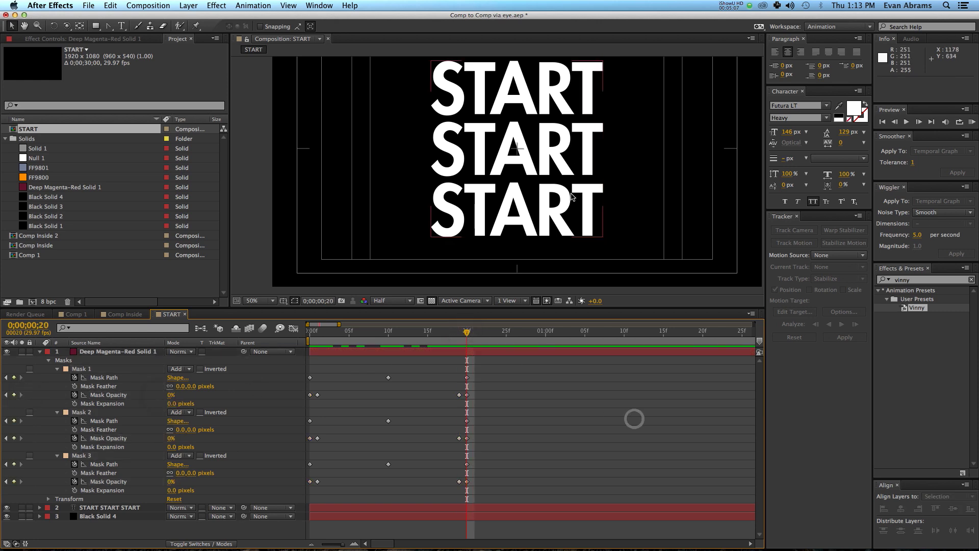
- Stagger the wipes by moving Mask 3's keyframes to start at frame 10 and Mask 2's keyframes to start at frame 5
drag(442, 334, 389, 334)
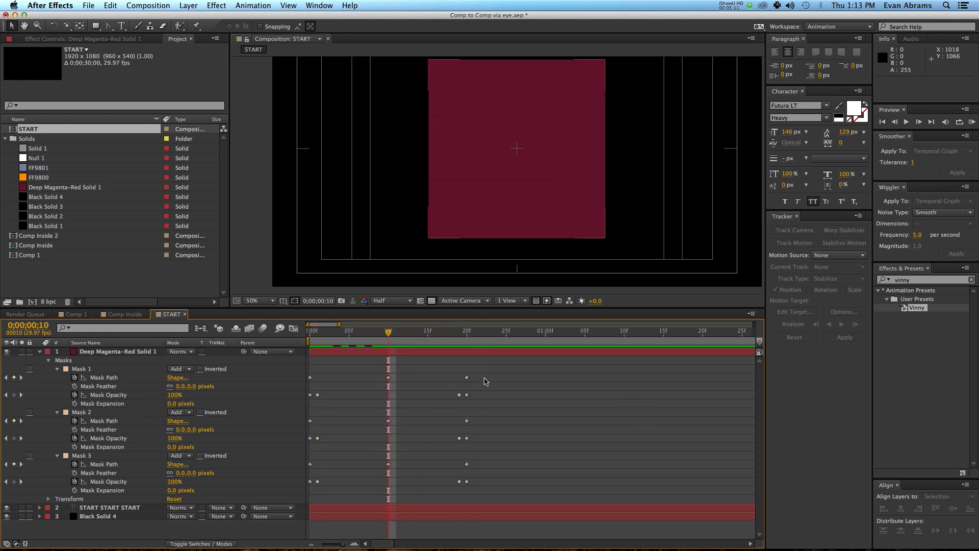
drag(503, 492, 389, 465)
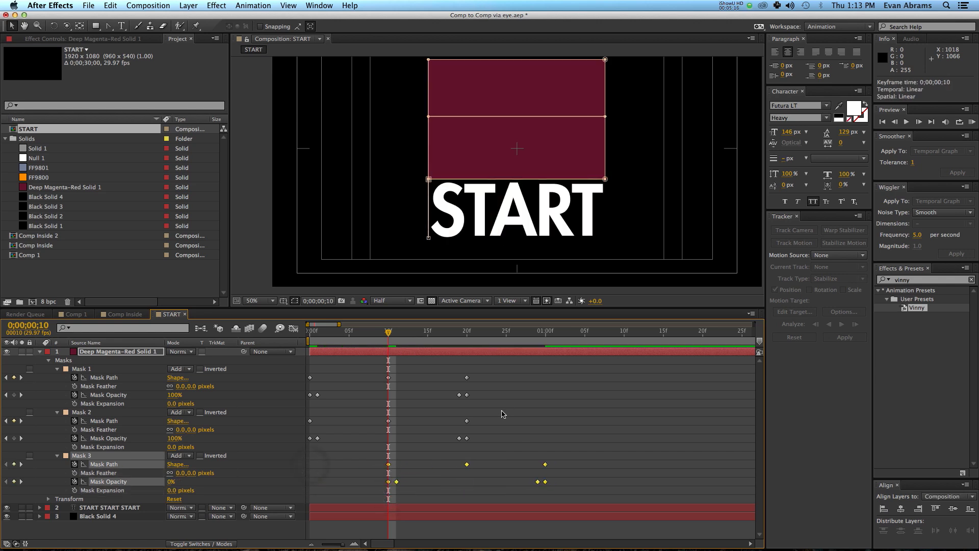
drag(485, 418, 353, 427)
- Easy ease all mask keyframes and reshape their speed curves in the graph editor so changes peak early and slow down
drag(630, 369, 274, 495)
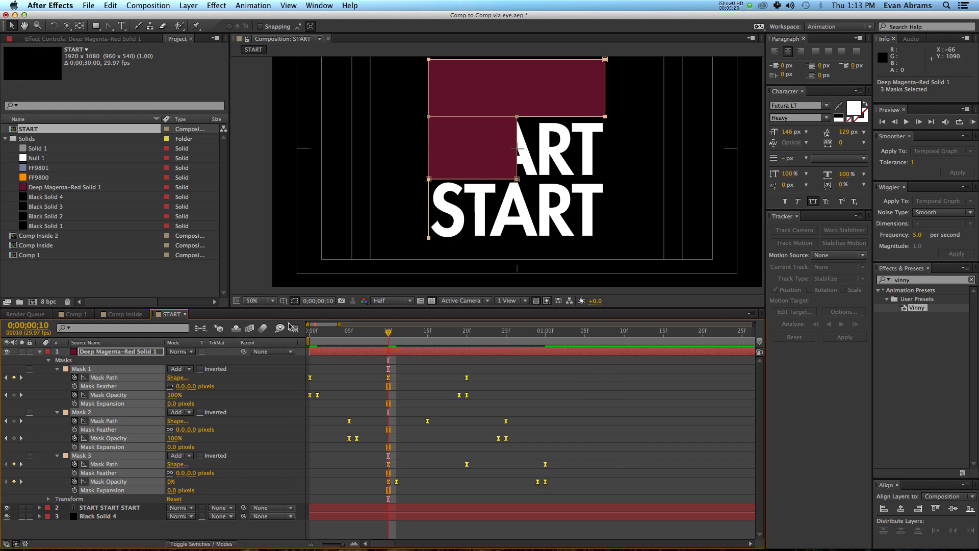
click(293, 328)
drag(584, 424, 306, 451)
click(503, 534)
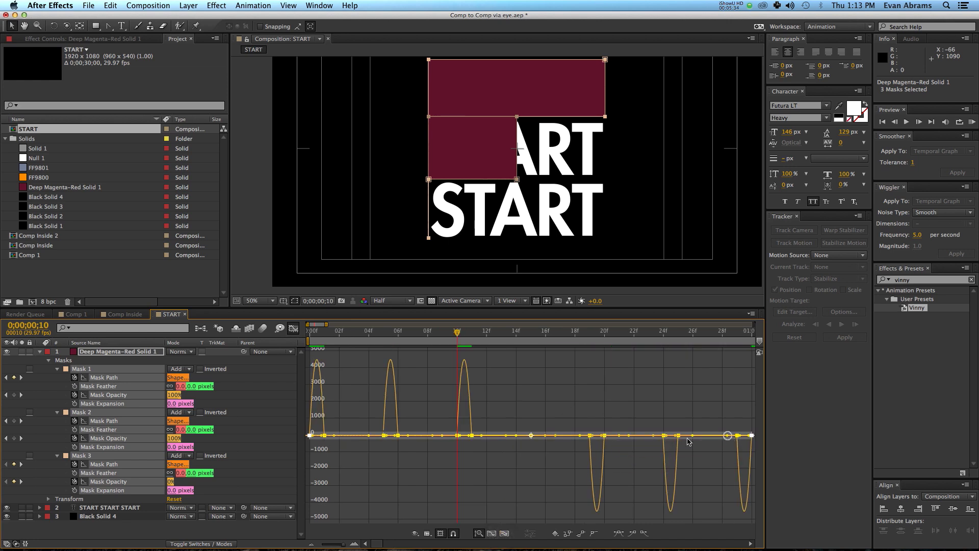
drag(688, 440, 564, 439)
- Preview the eased mask animation from the first frame, and close the graph editor
click(314, 331)
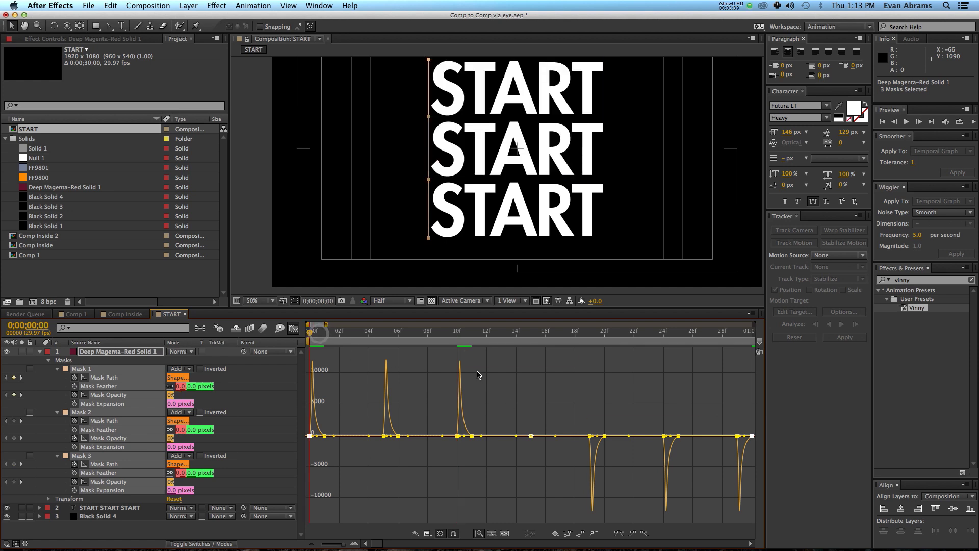
click(485, 373)
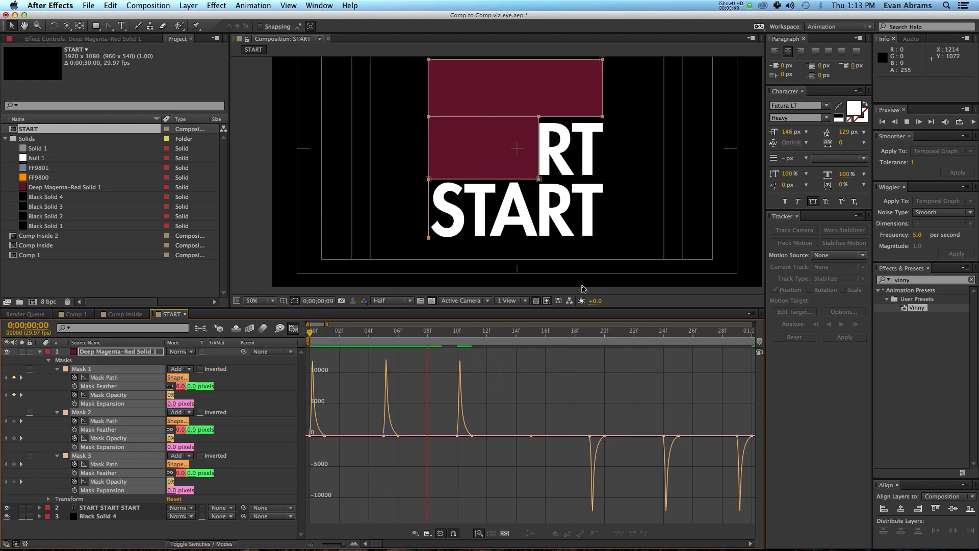
click(295, 329)
click(425, 388)
- Duplicate the animated magenta-red solid and collapse the original layer's properties
key(minus)
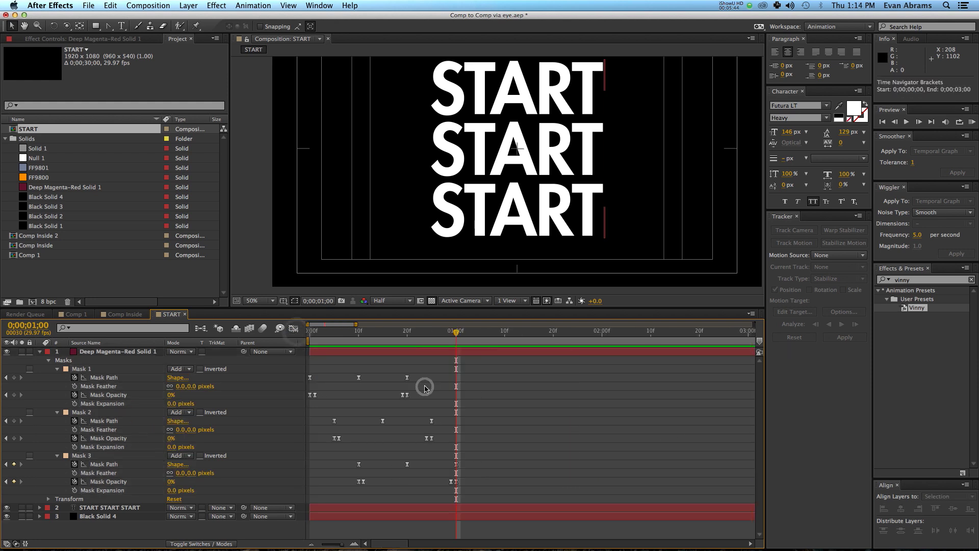
click(401, 355)
key(super+d)
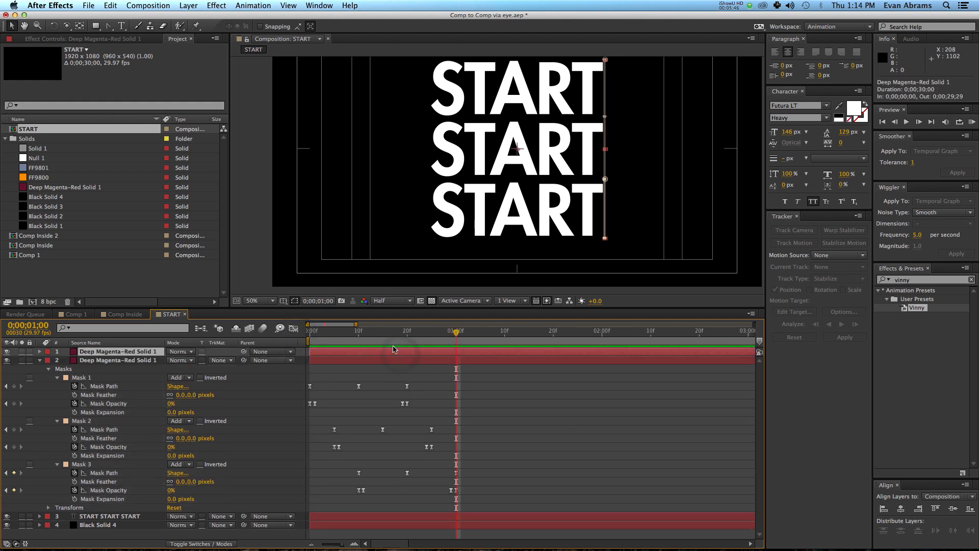
click(40, 361)
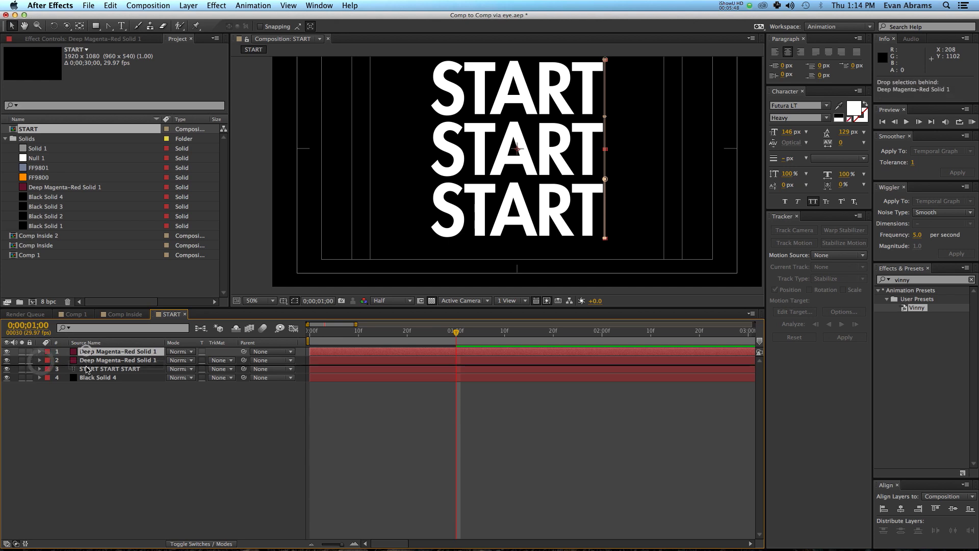
- Set the START text layer's track matte to Alpha Matte, using the magenta-red solid directly above it
click(105, 369)
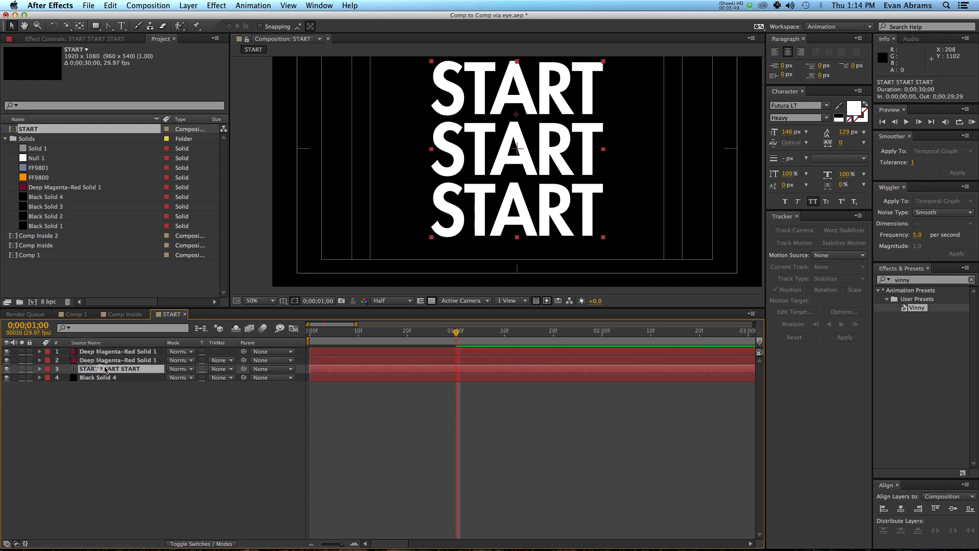
click(219, 368)
click(224, 396)
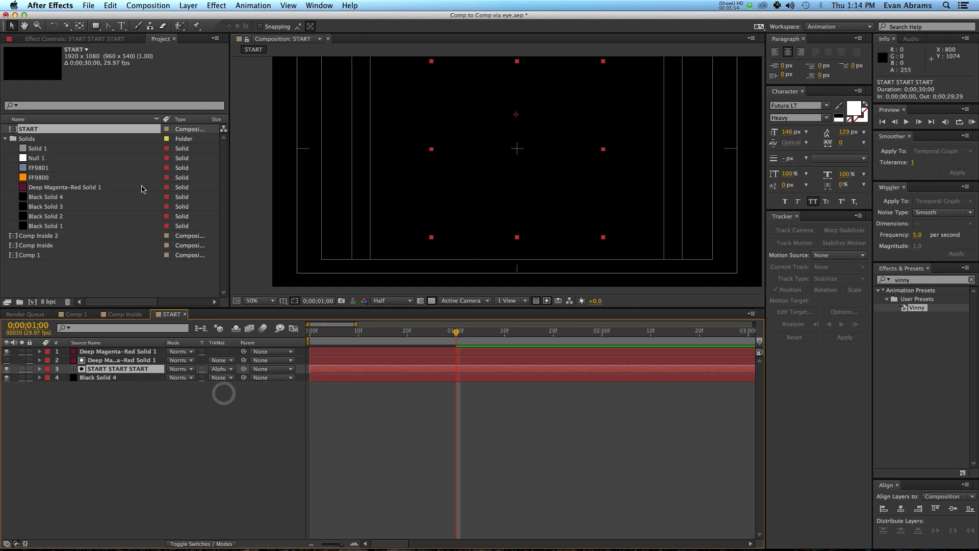
- Delete the closing Mask Path and Mask Opacity keyframes of all three masks on the magenta-red solid used as the track matte
click(149, 359)
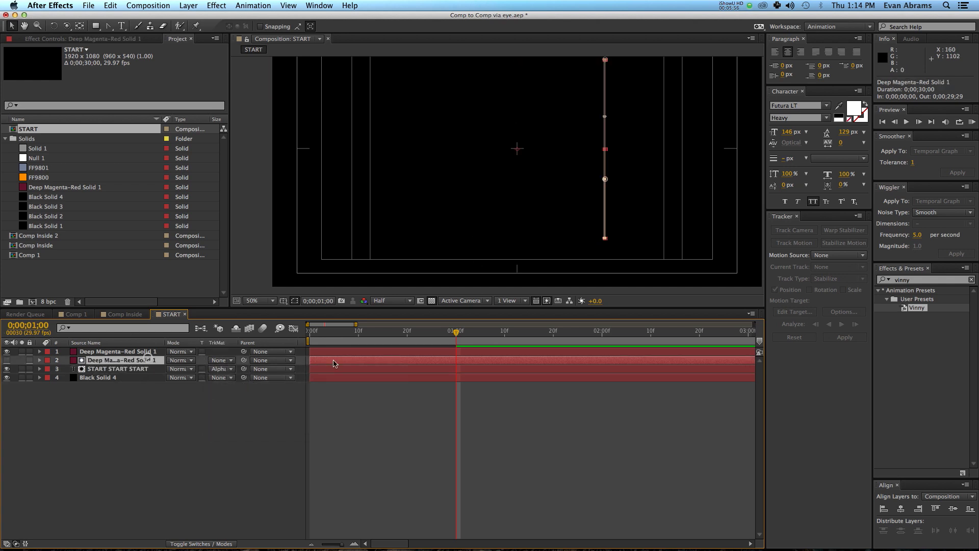
key(u)
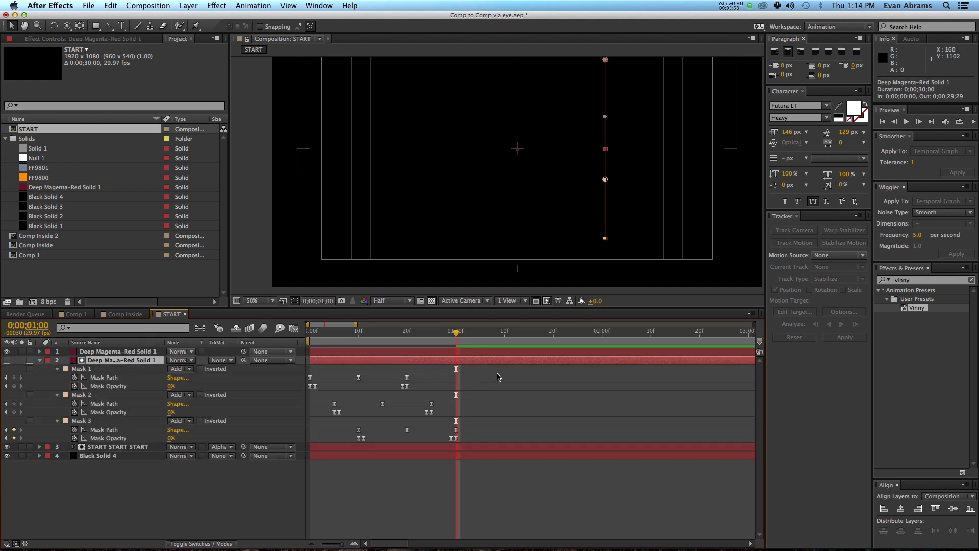
drag(503, 380, 409, 419)
key(Delete)
key(Delete)
drag(419, 371, 401, 393)
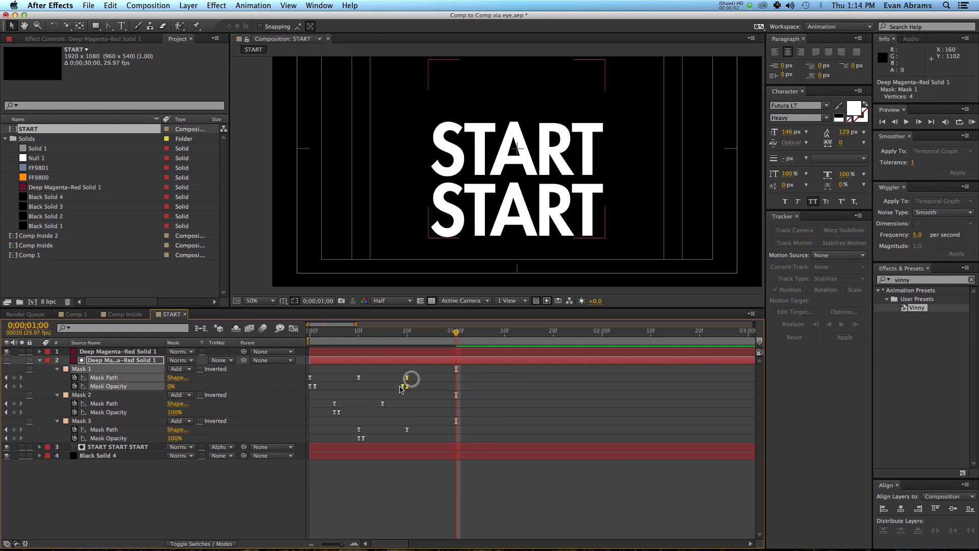
key(Delete)
- Preview the START text reveal from the first frame and collapse the matte layer's mask properties
key(Home)
key(space)
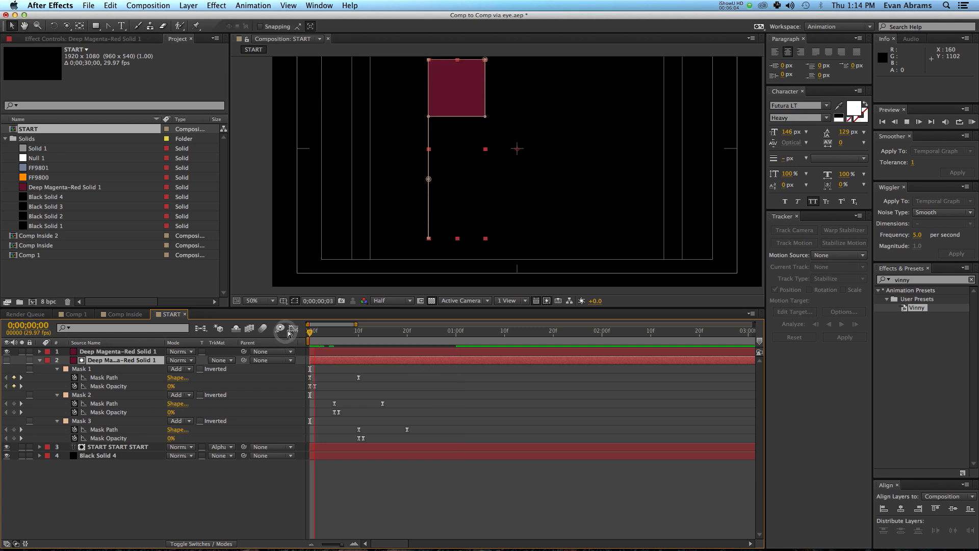
click(451, 451)
key(comma)
key(super+a)
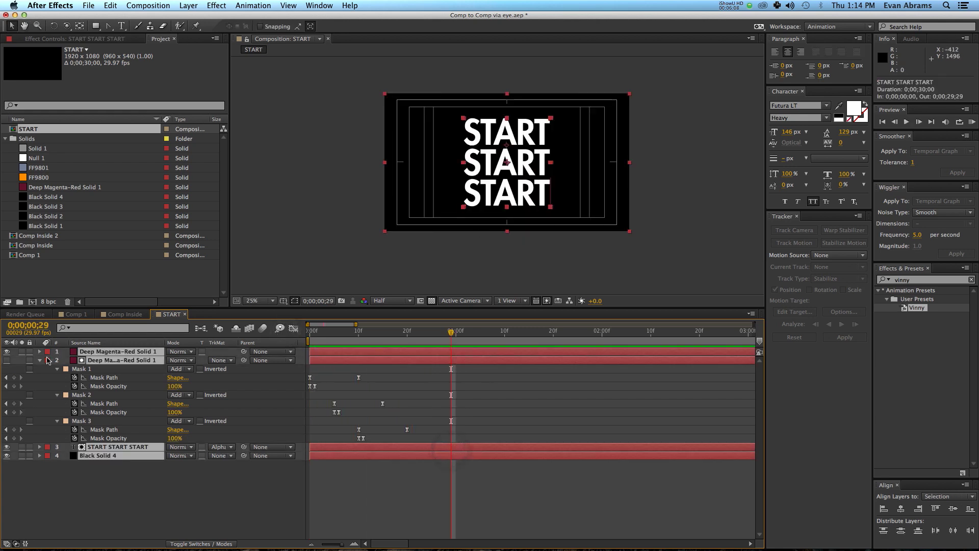
click(41, 360)
click(258, 457)
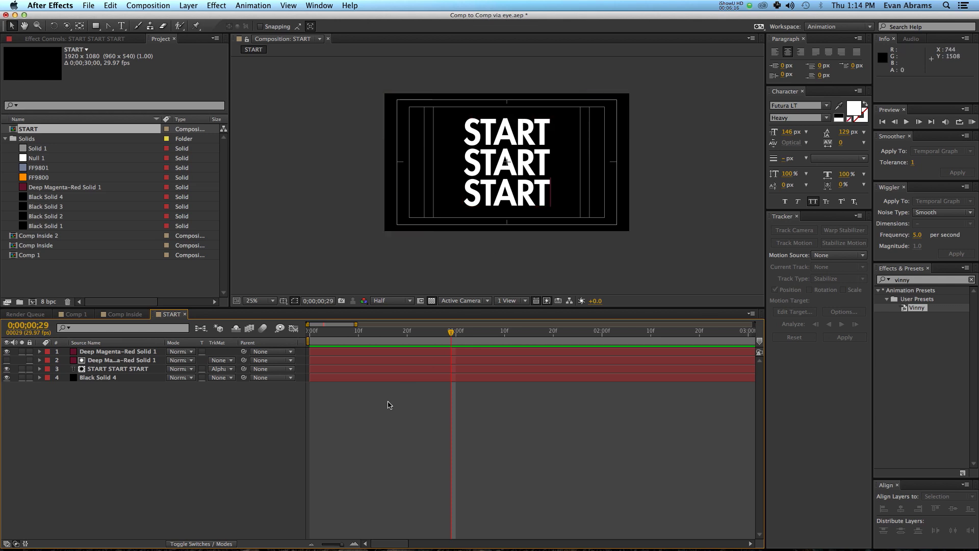
mouse_move(422, 334)
mouse_down()
mouse_move(334, 332)
mouse_move(427, 331)
mouse_up()
key(minus)
key(KP_0)
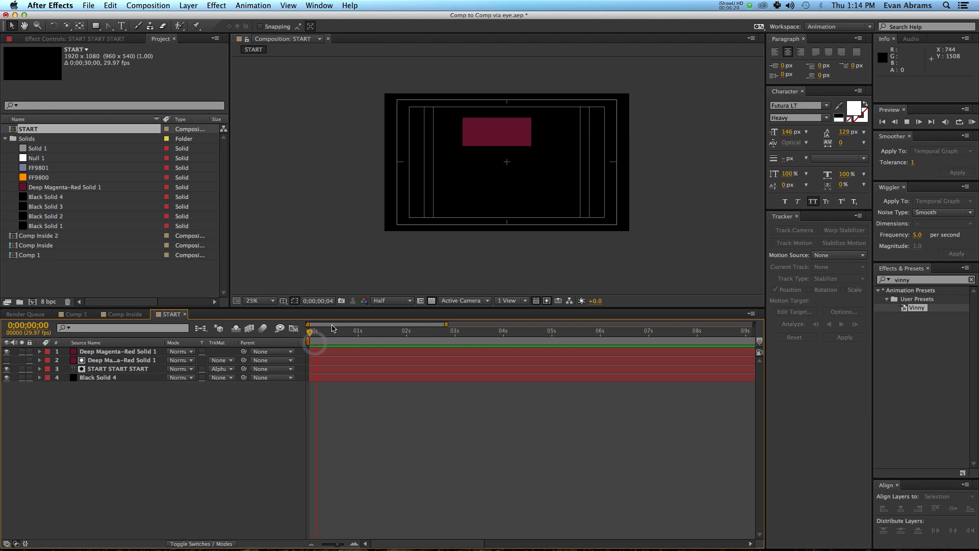
click(248, 414)
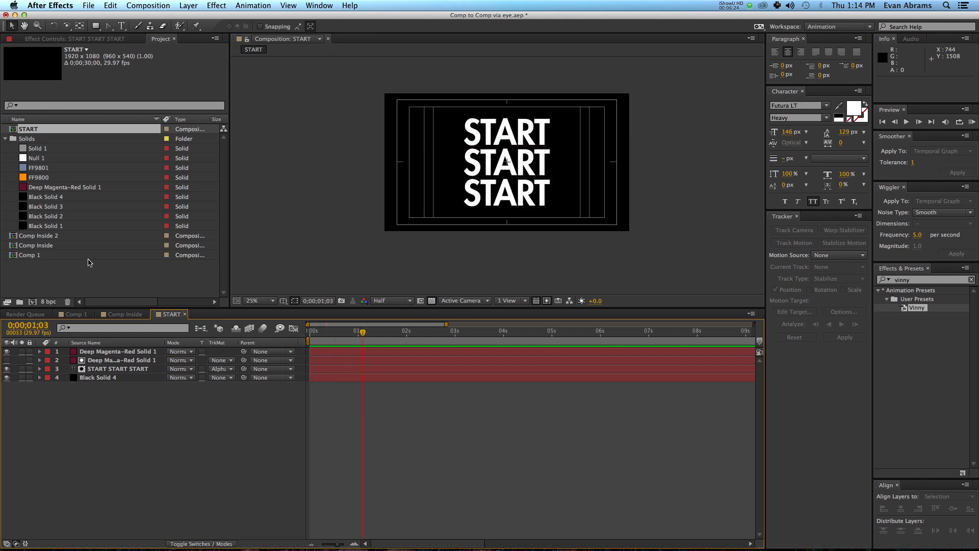
- Duplicate the START composition in the project and rename the copy END
click(84, 268)
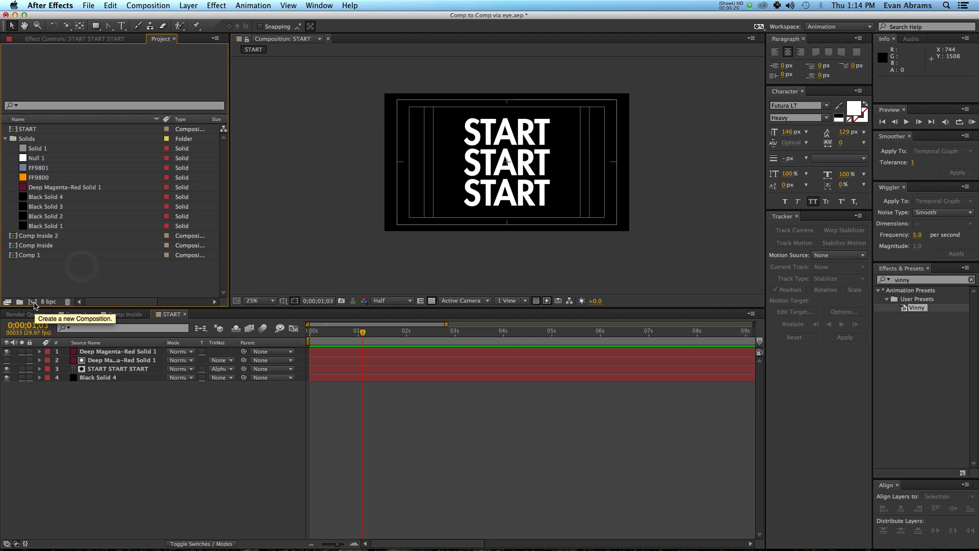
click(38, 131)
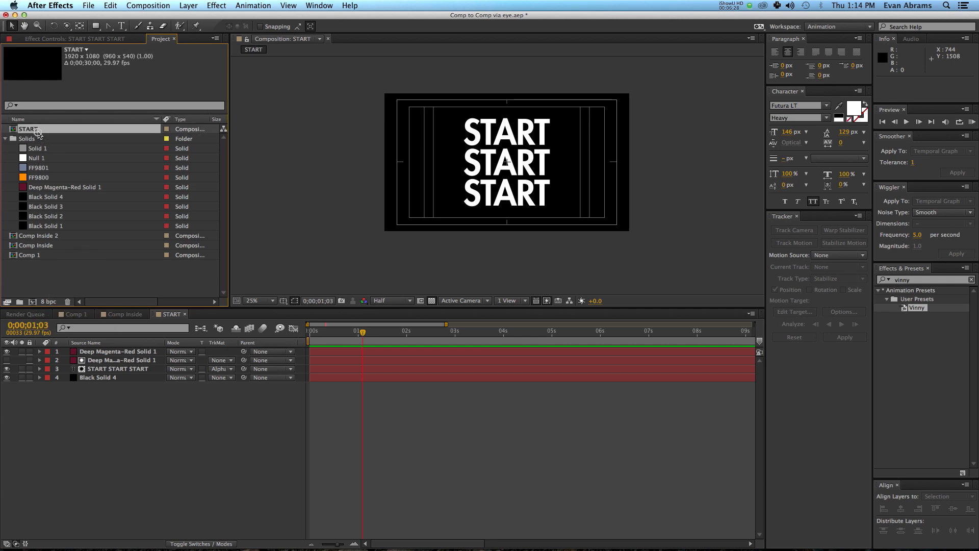
key(super+d)
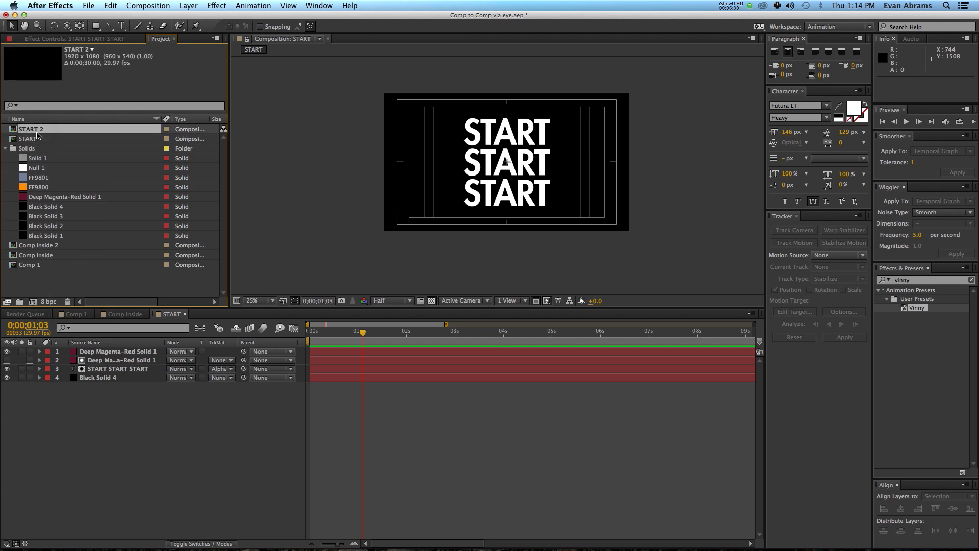
key(Return)
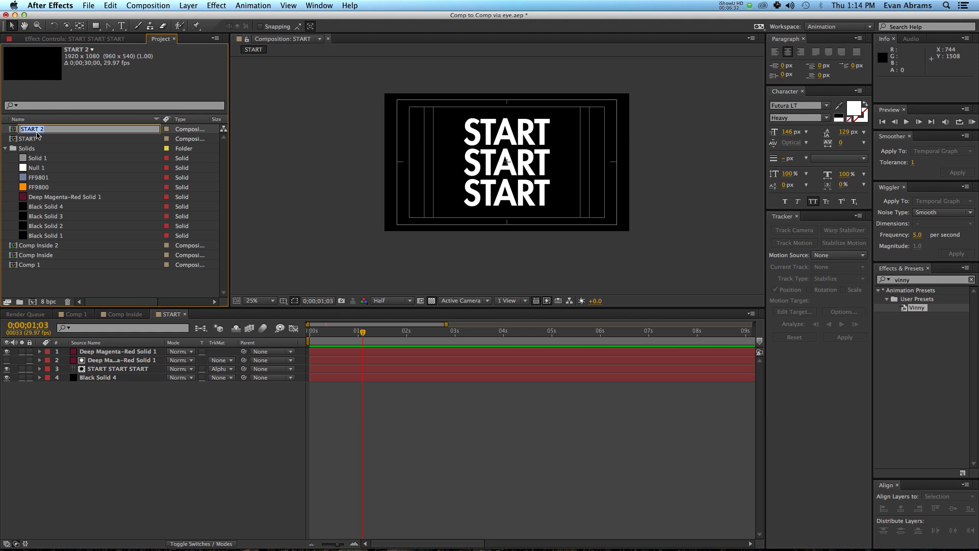
key(Return)
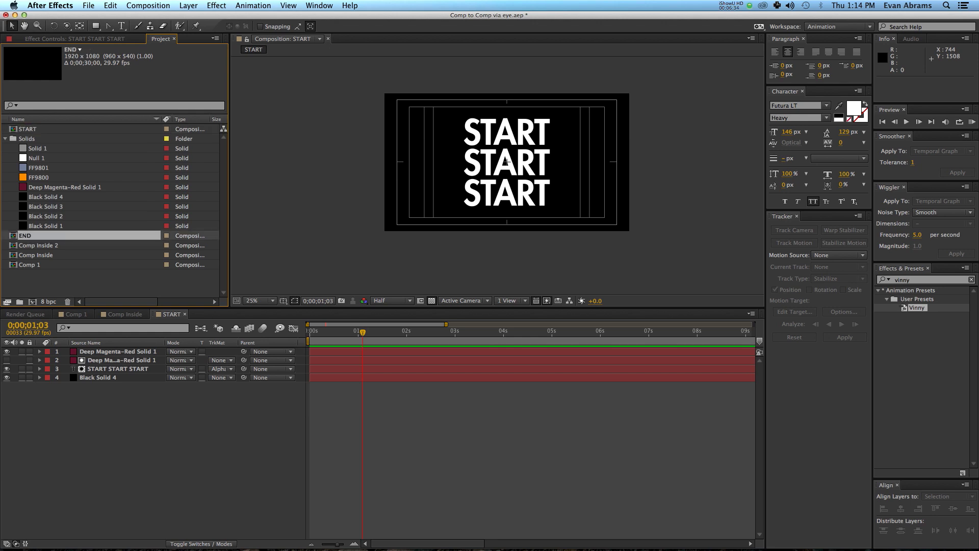
- Open the END composition and replace its text with three stacked lines reading END
double_click(37, 236)
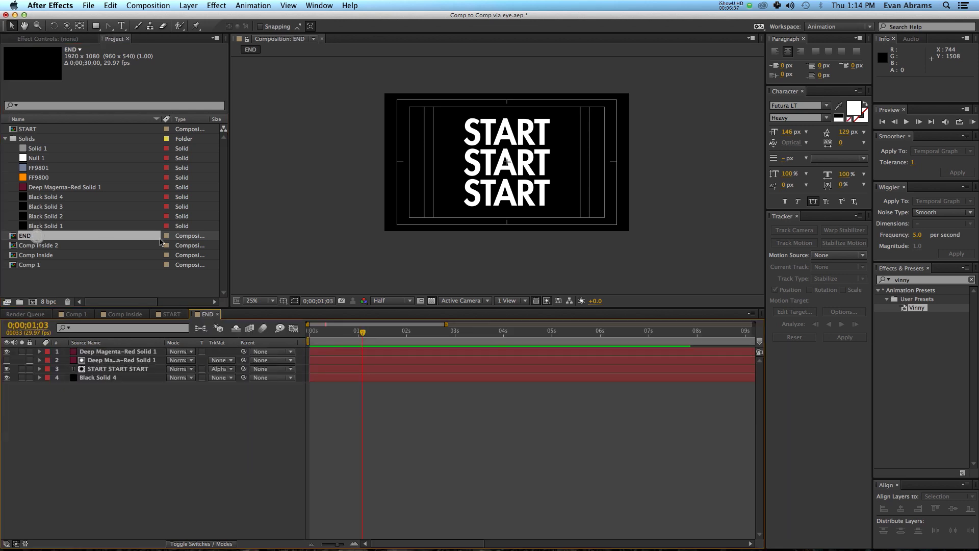
double_click(130, 369)
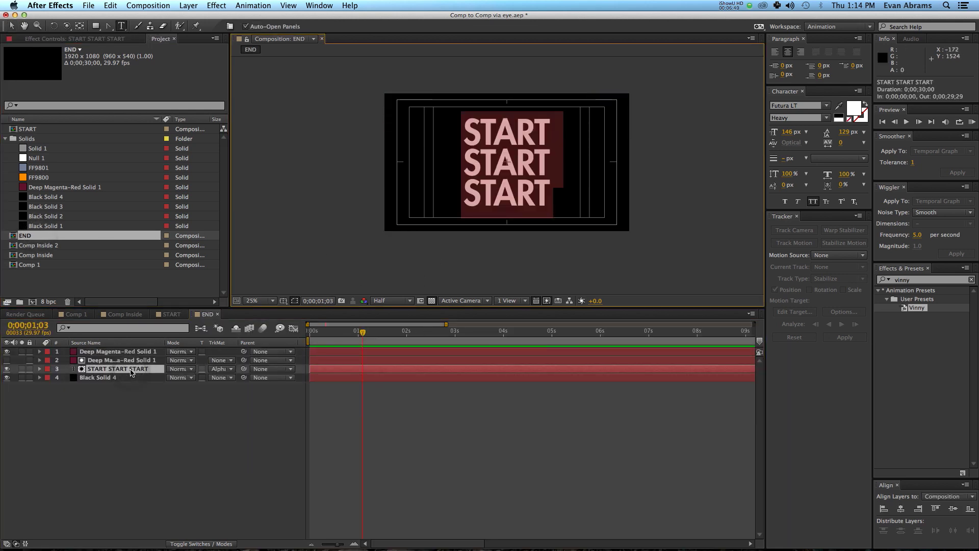
text(END)
key(Return)
text(END)
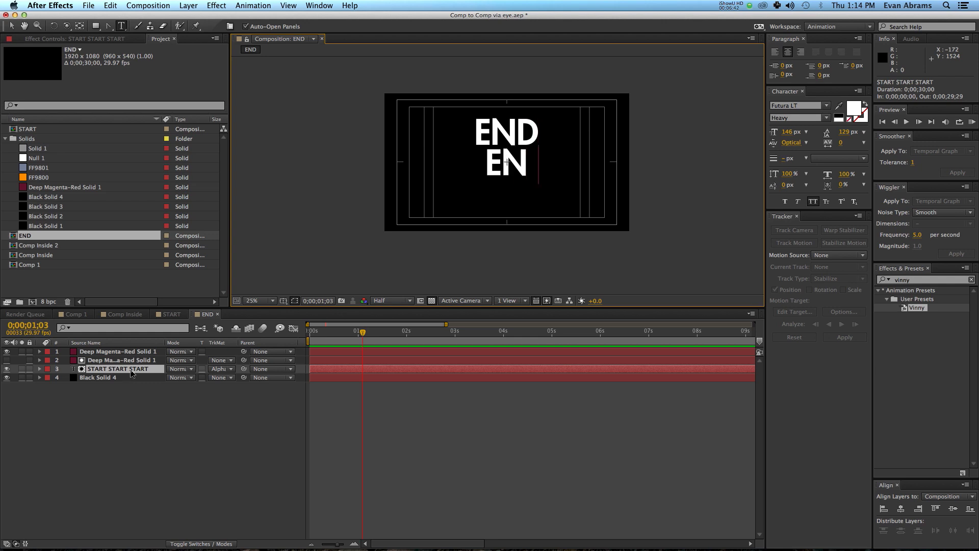
key(Return)
text(END)
key(KP_Enter)
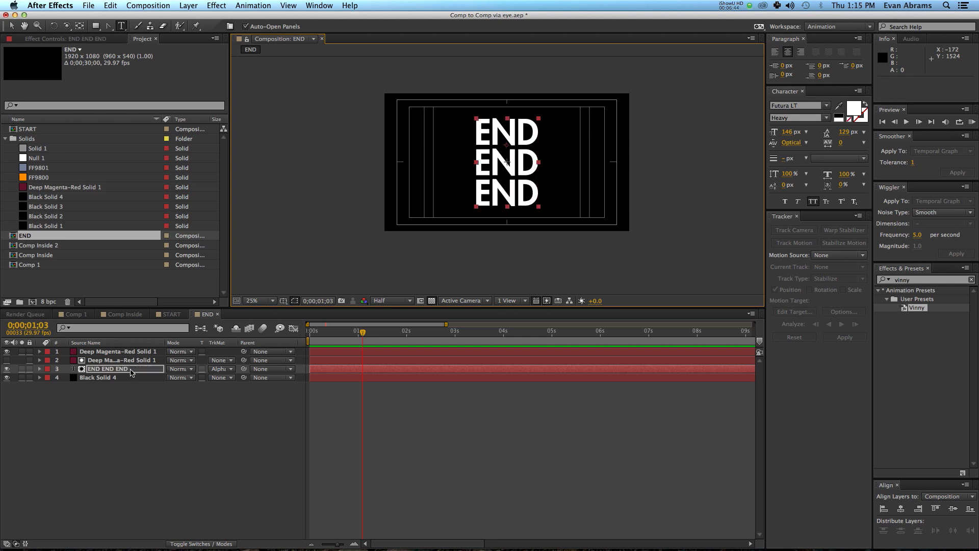
- Preview the END composition's text reveal from the first frame, keeping the full work area, and return to the Selection tool
drag(362, 332, 283, 340)
key(space)
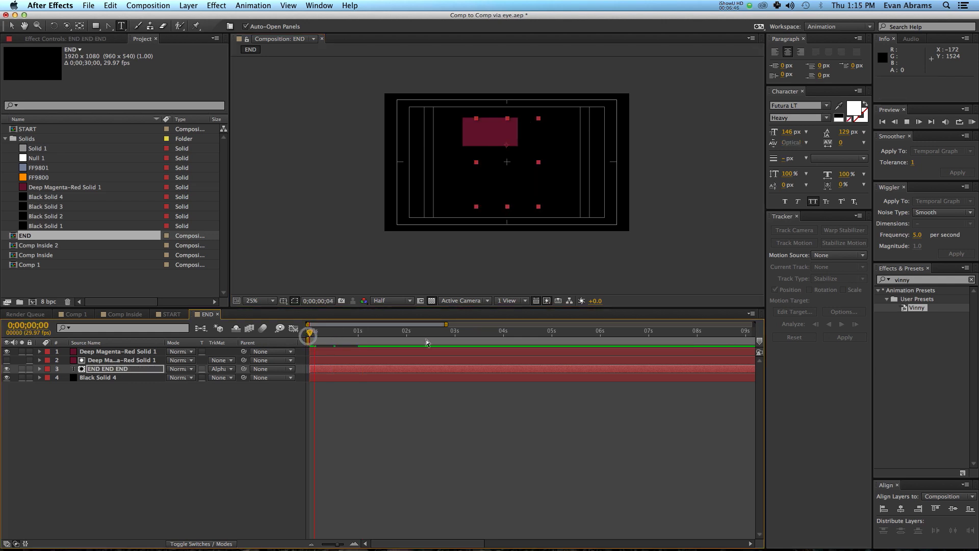
key(space)
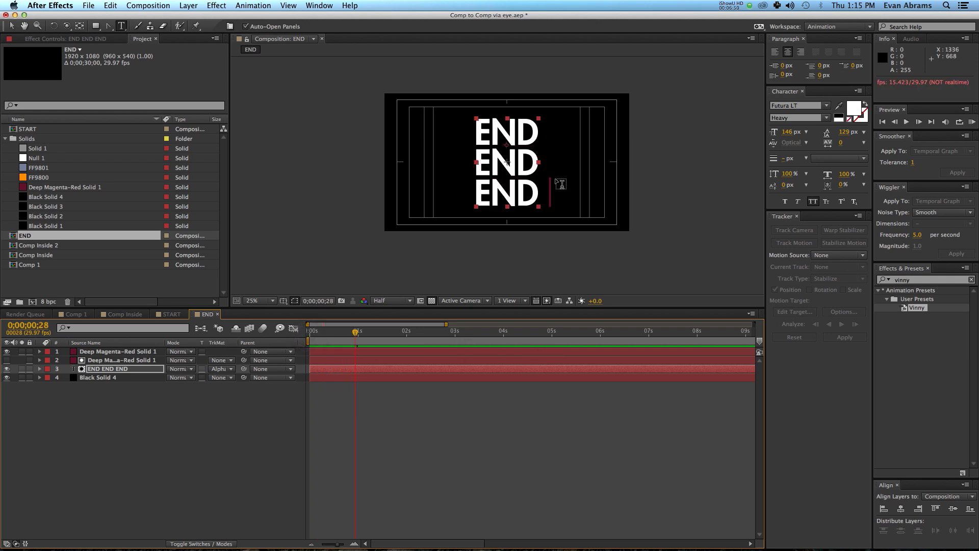
key(b)
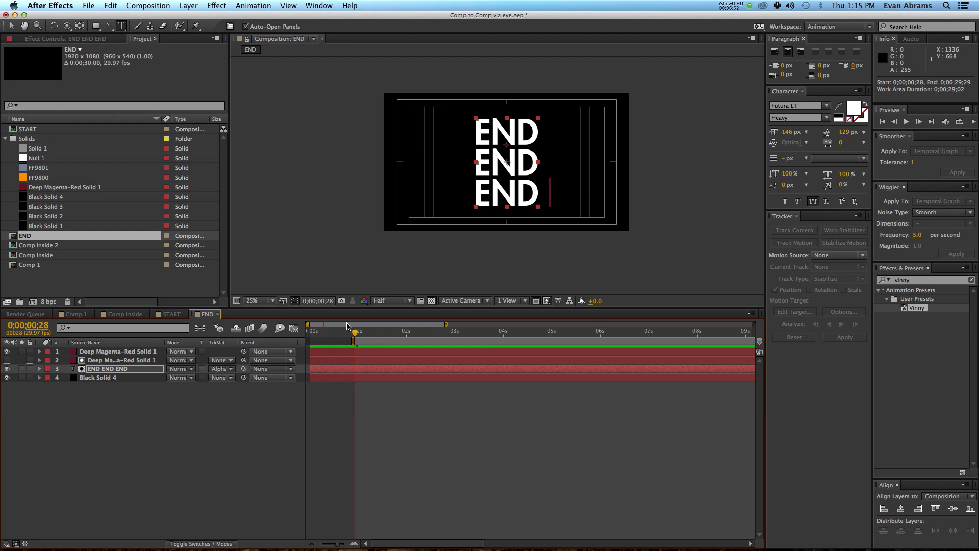
double_click(366, 340)
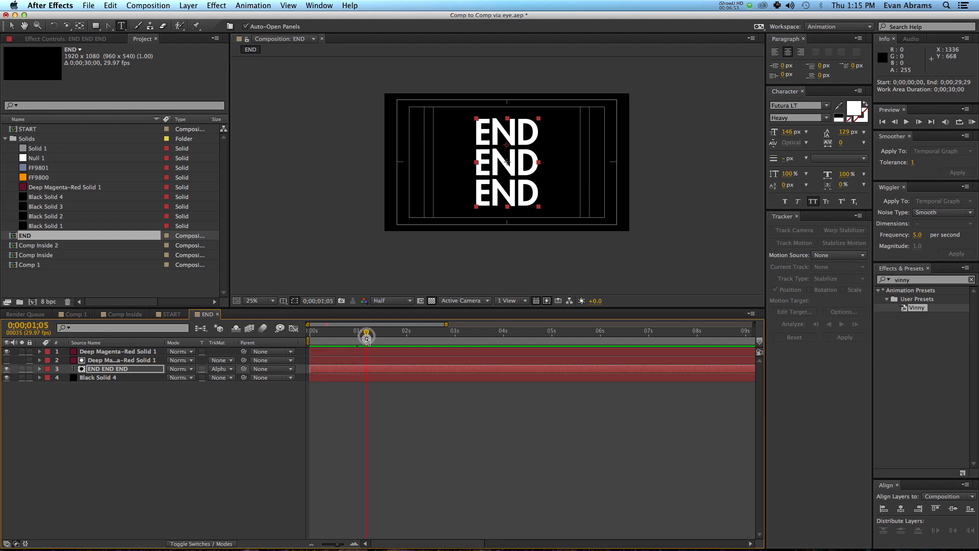
key(v)
click(317, 414)
- Create an HDTV 1080 29.97 composition named MIDDLE and add the START composition to it as a layer
click(86, 282)
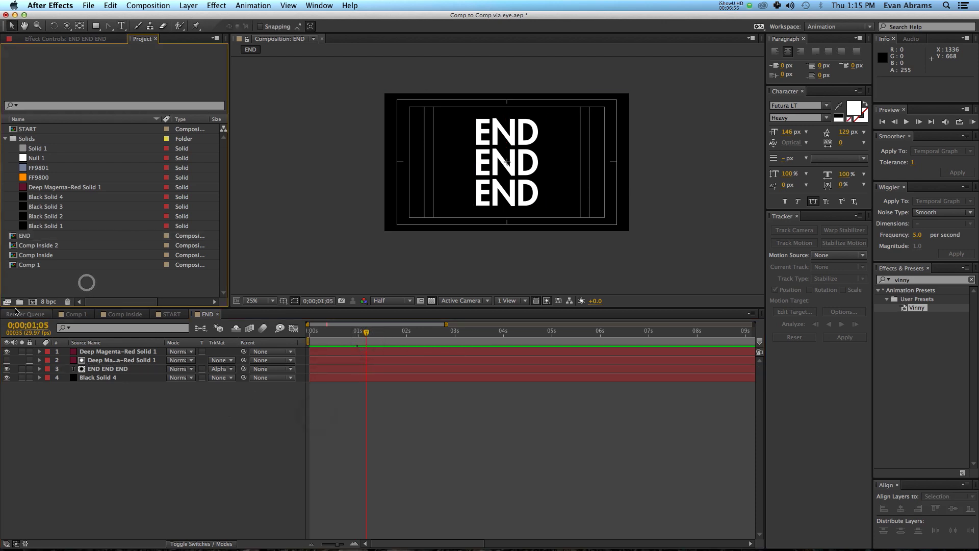
click(32, 303)
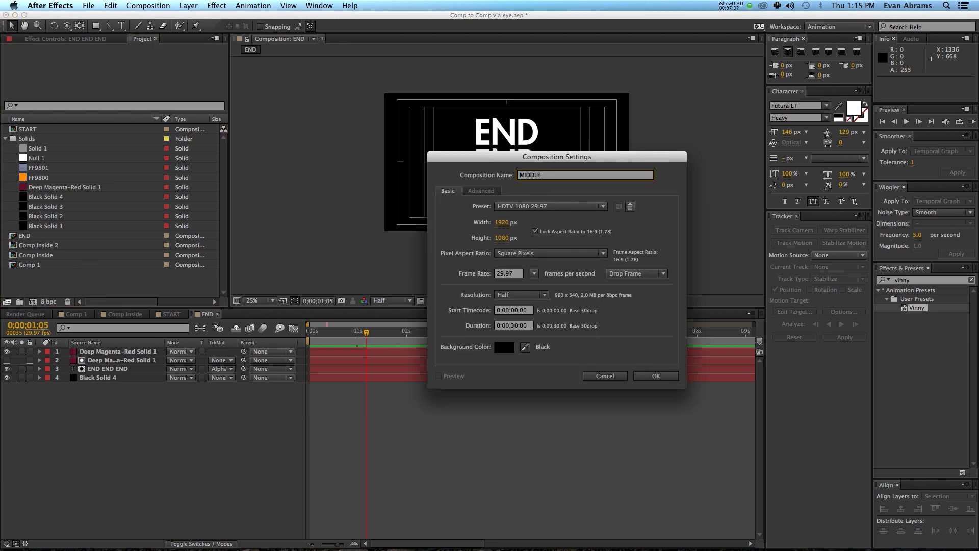
key(Return)
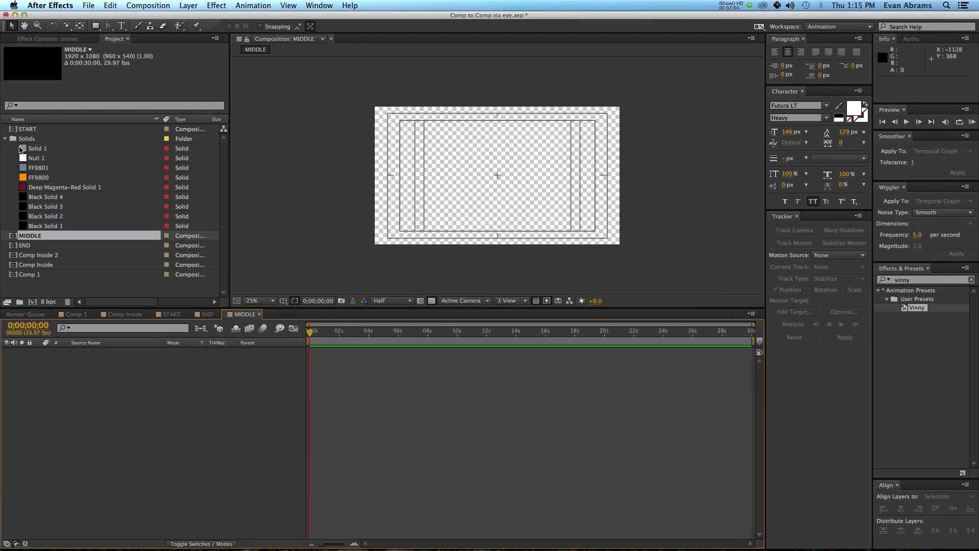
drag(29, 132, 117, 402)
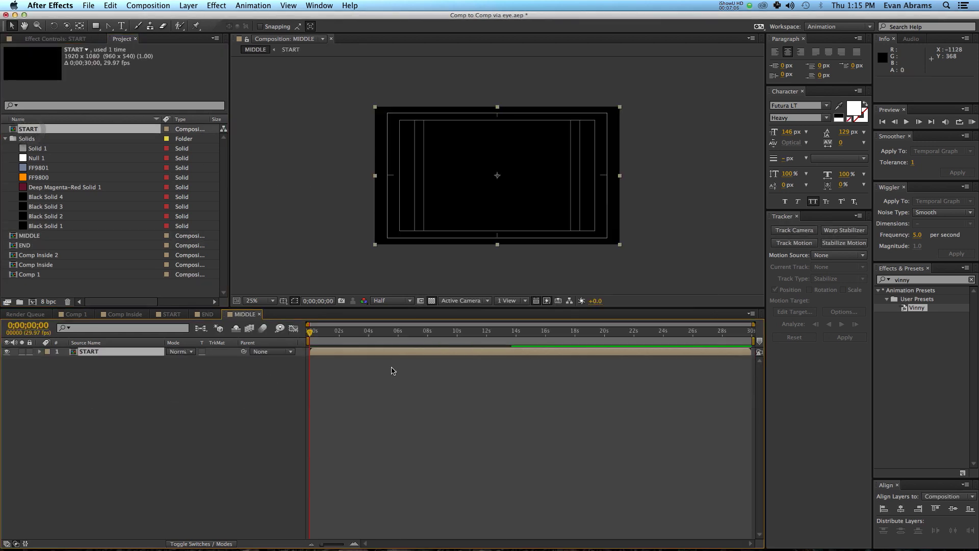
- Preview the START layer in MIDDLE and move the current time to 0;00;00;24, near the end of the text reveal
key(space)
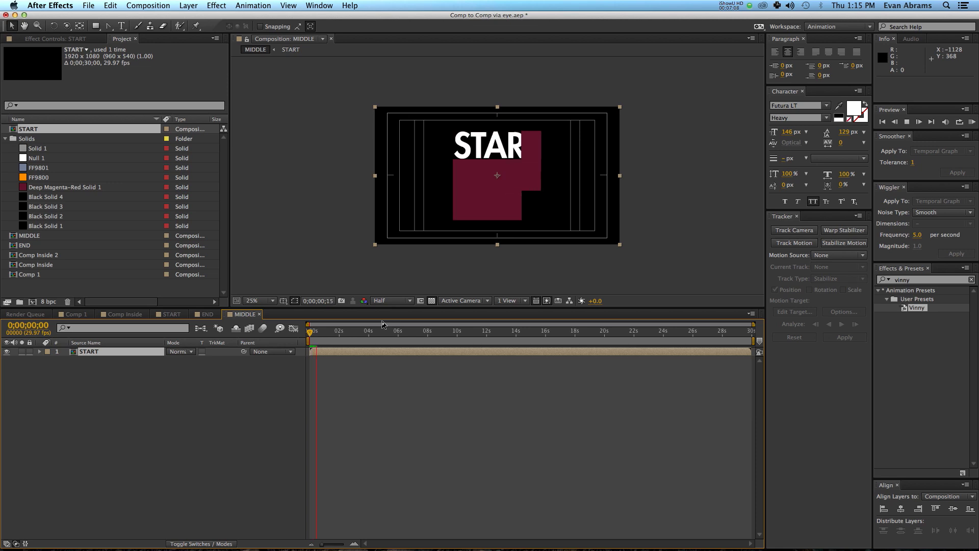
click(343, 334)
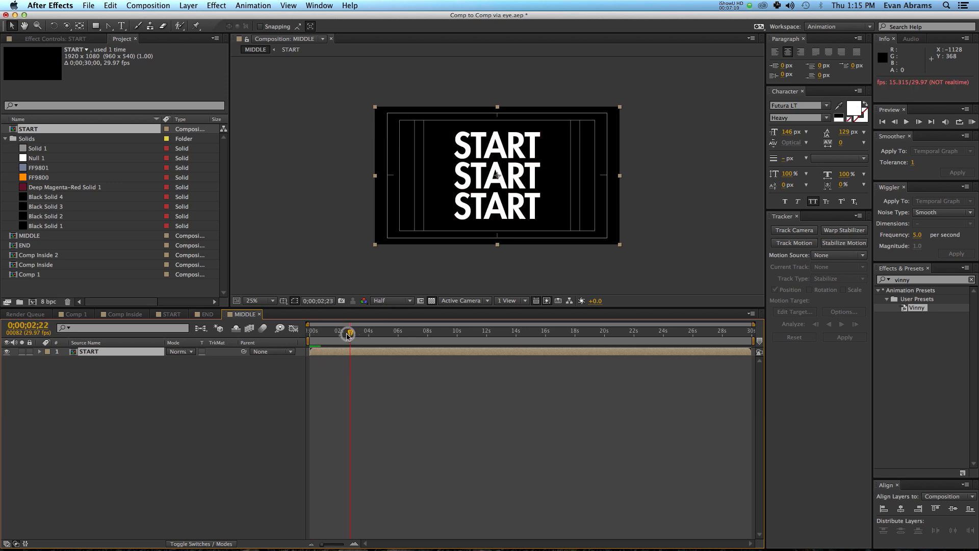
drag(332, 341, 323, 343)
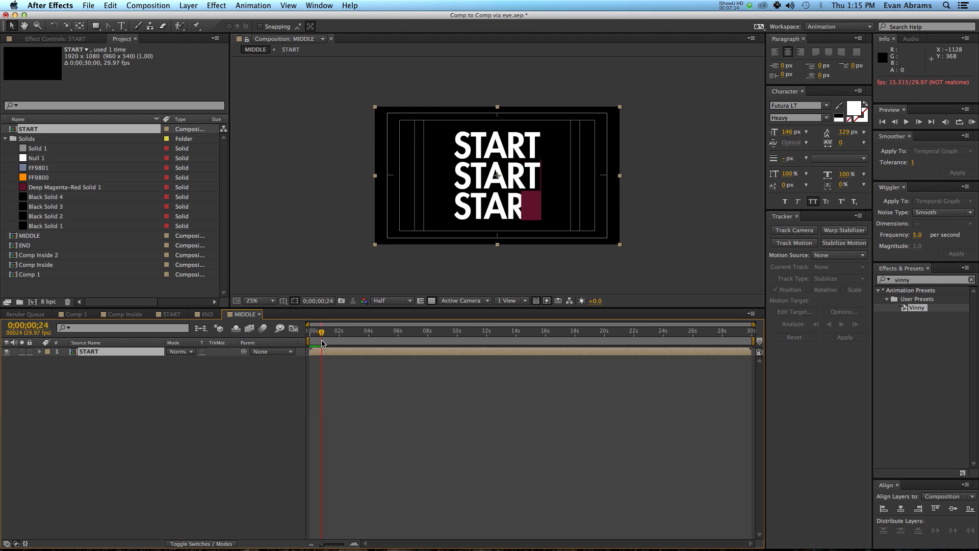
- Add a new null object above the START layer in the MIDDLE composition
click(194, 438)
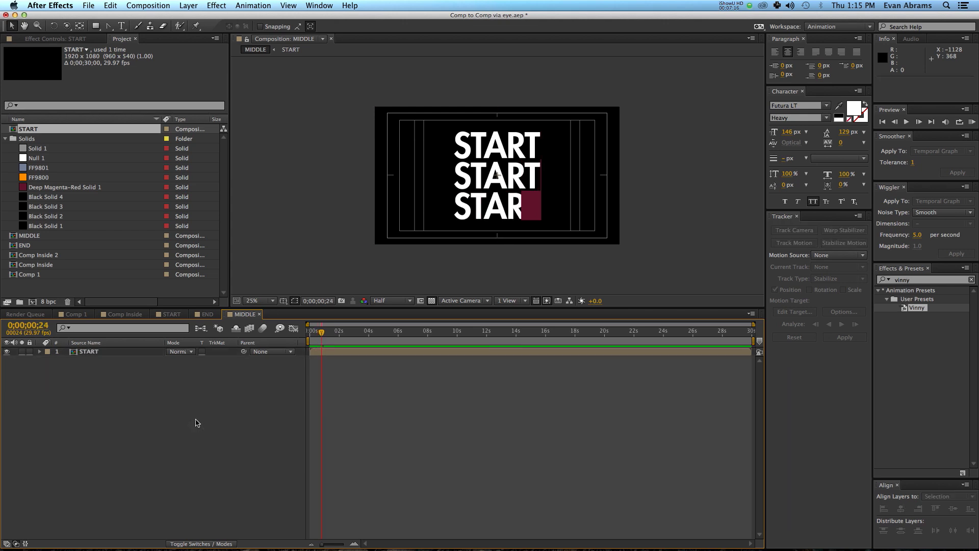
right_click(181, 407)
mouse_move(227, 414)
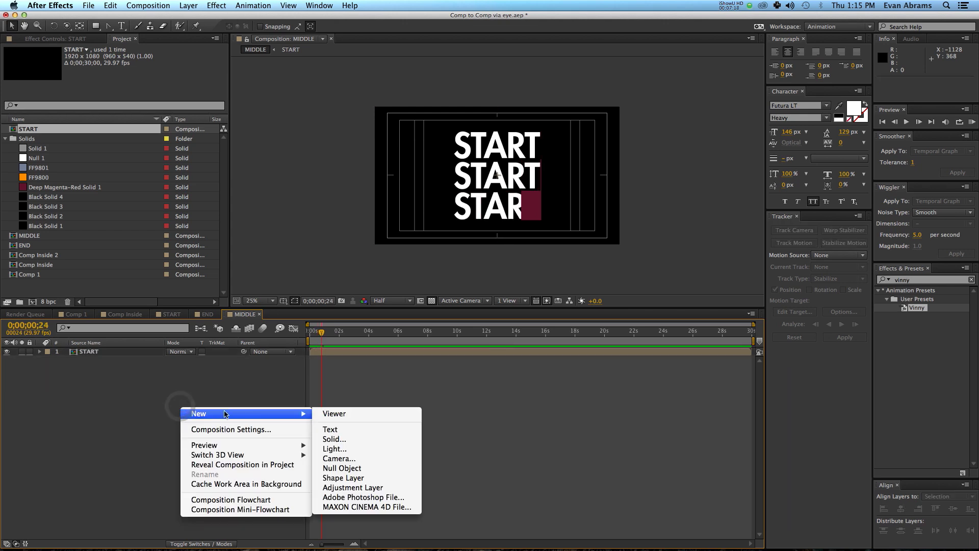
click(341, 468)
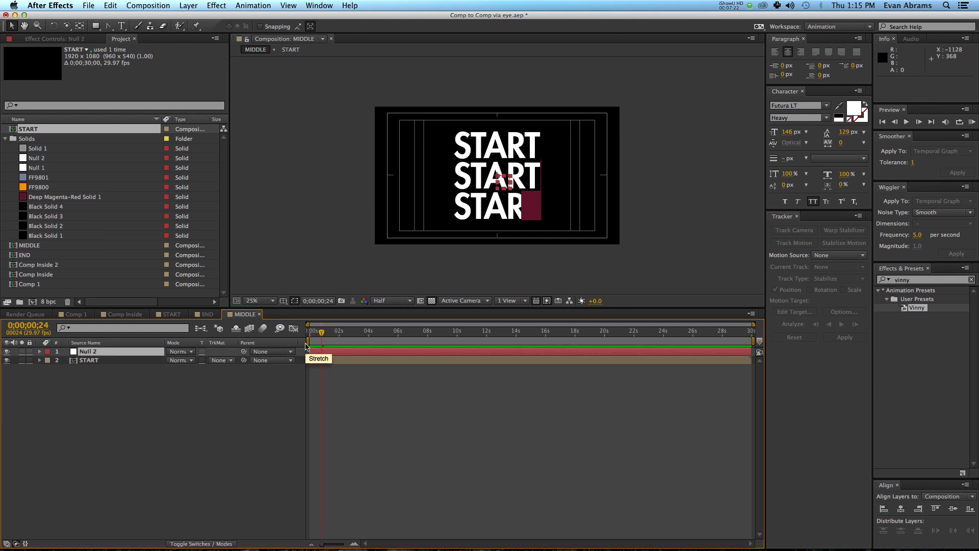
- Animate the null's scale with a 100% keyframe at 0;00;00;24 and a changed scale value at 0;00;01;24
key(s)
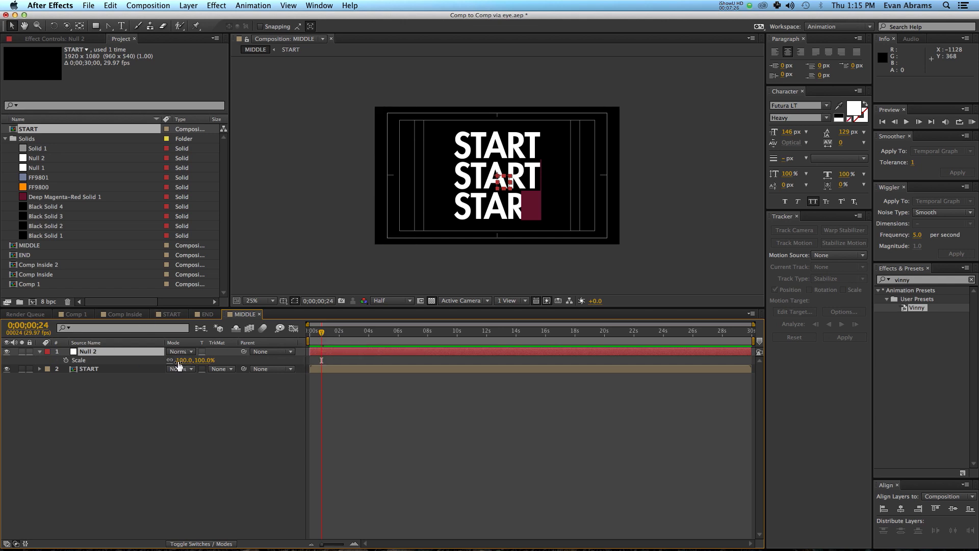
click(66, 360)
key(shift+Page_Down)
key(shift+Page_Down)
key(shift+Page_Down)
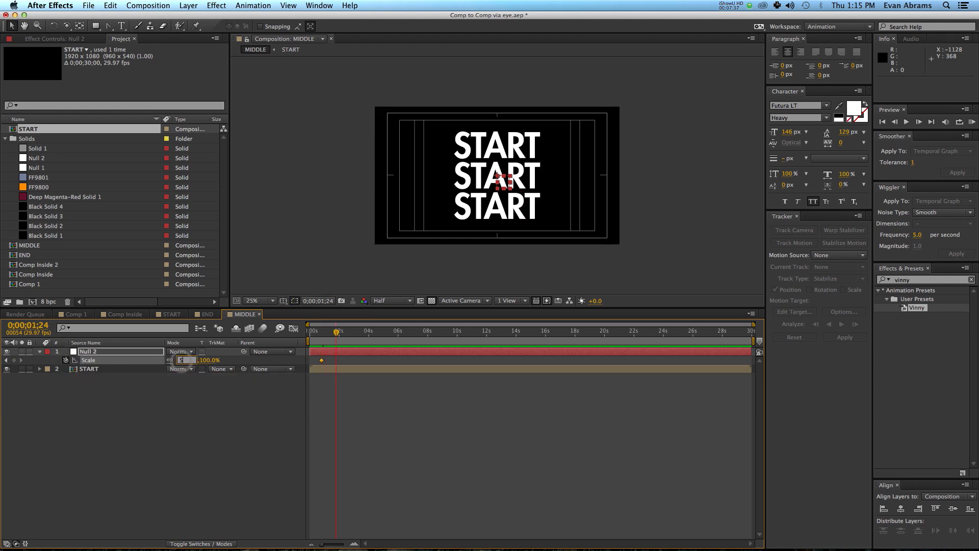
text(0)
key(Return)
- Return to 0;00;00;24 and parent the START layer to the null
drag(311, 327, 319, 335)
click(324, 368)
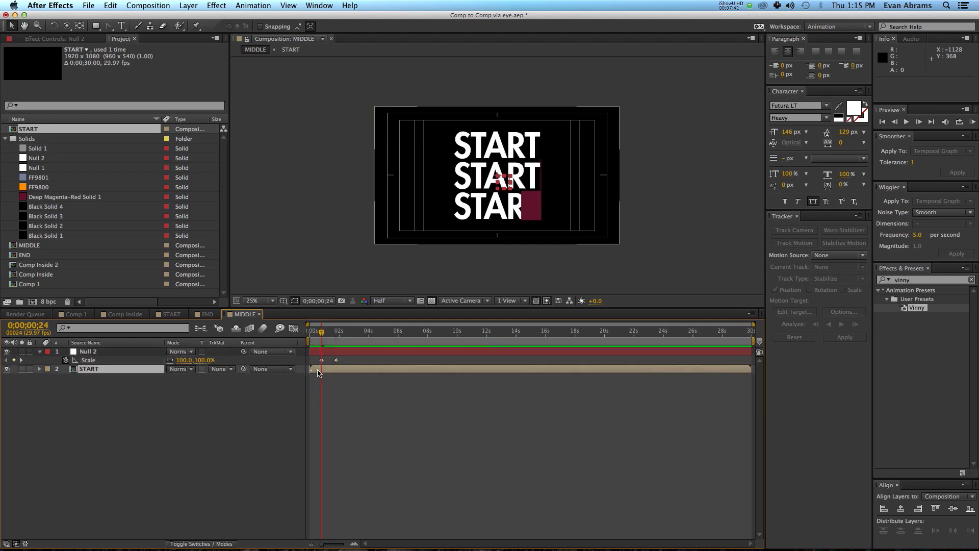
drag(244, 369, 88, 352)
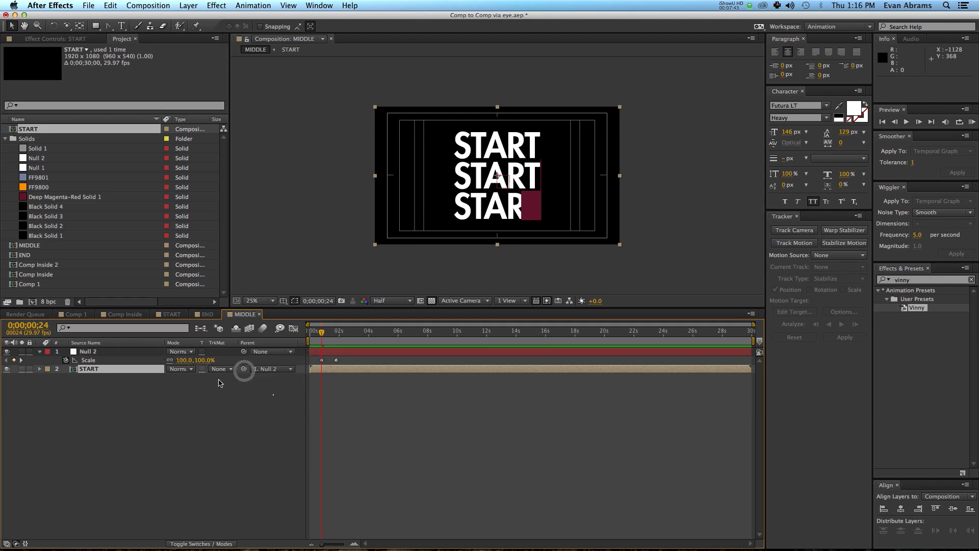
- Preview the null-driven scale-down of START and move the current time to the second scale keyframe at 0;00;01;24
key(space)
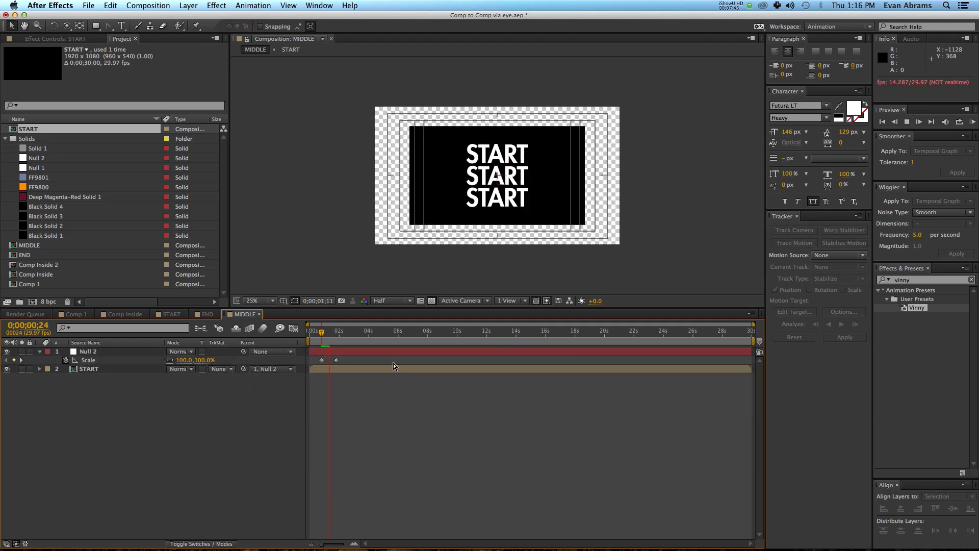
drag(338, 333, 321, 348)
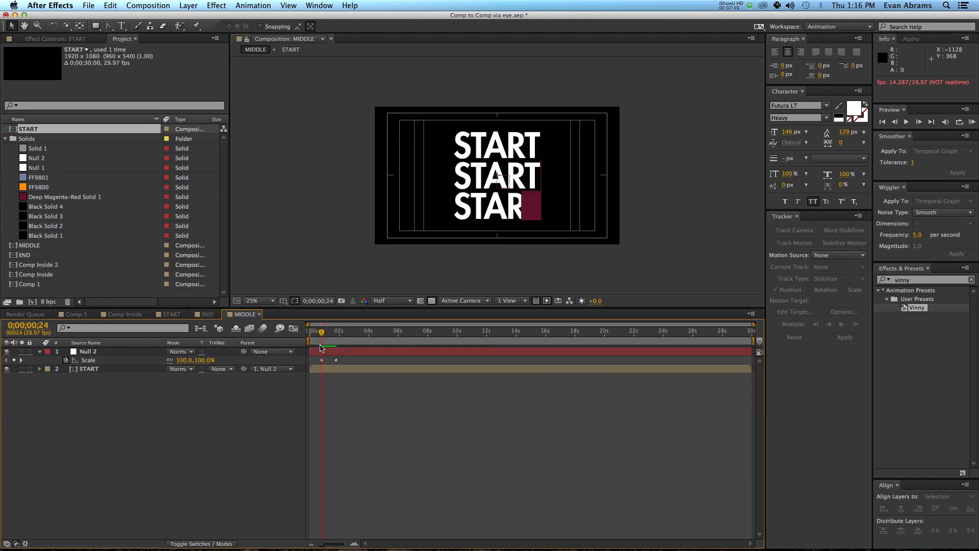
click(337, 346)
click(232, 439)
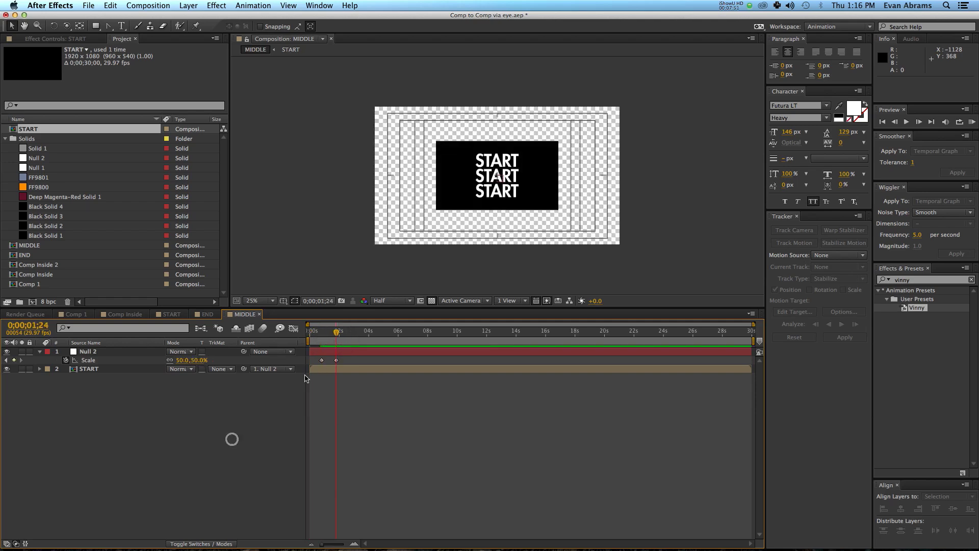
- Show the proportional grid over the MIDDLE composition in place of the title/action safe guides
scroll(528, 158, up, 2)
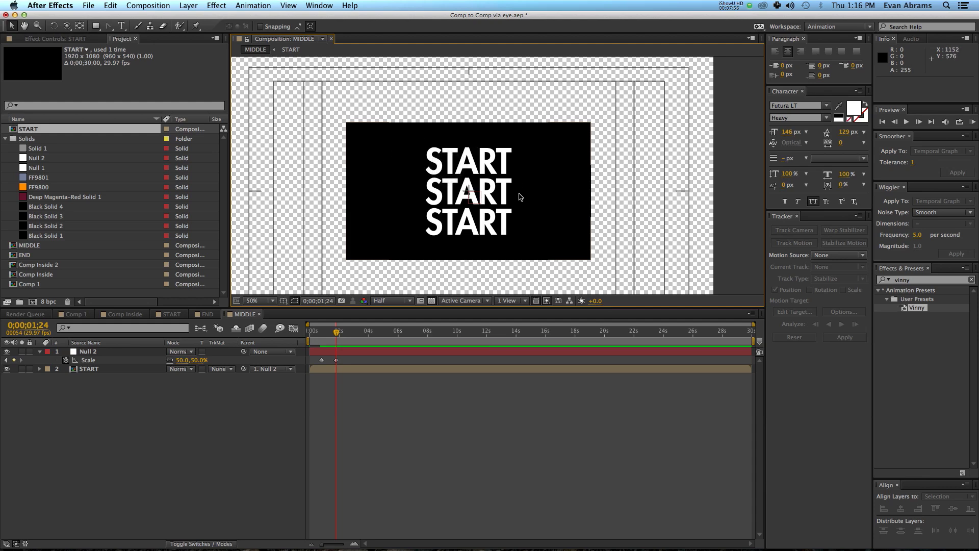
scroll(481, 161, down, 2)
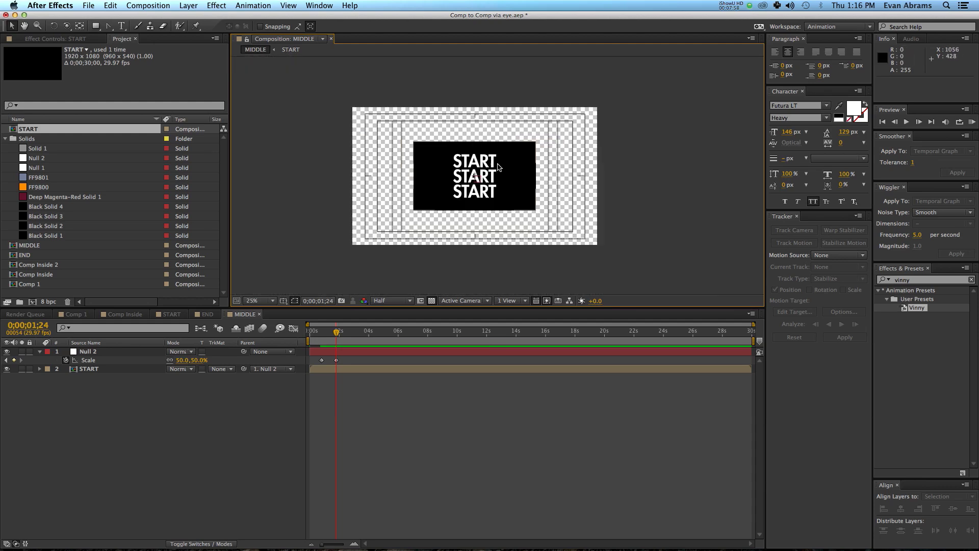
click(427, 392)
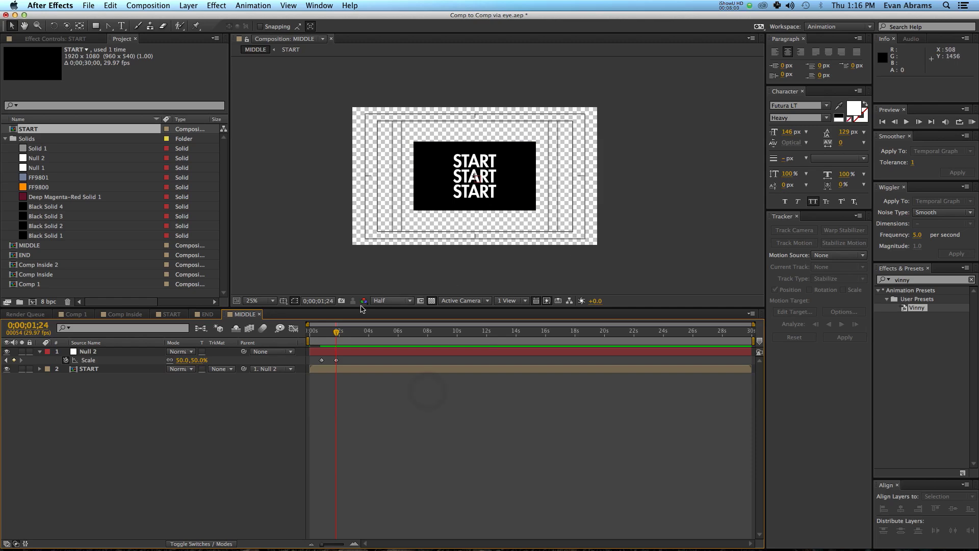
click(283, 301)
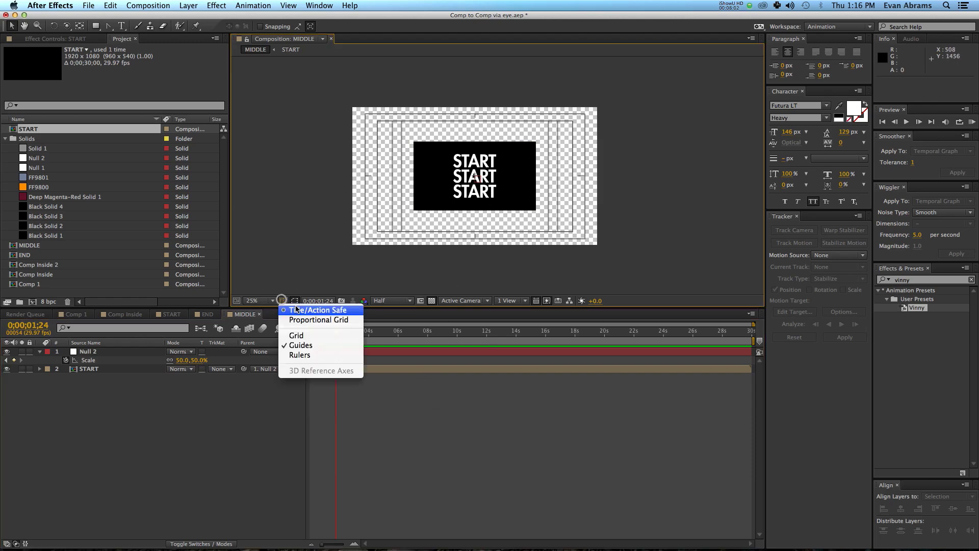
click(298, 318)
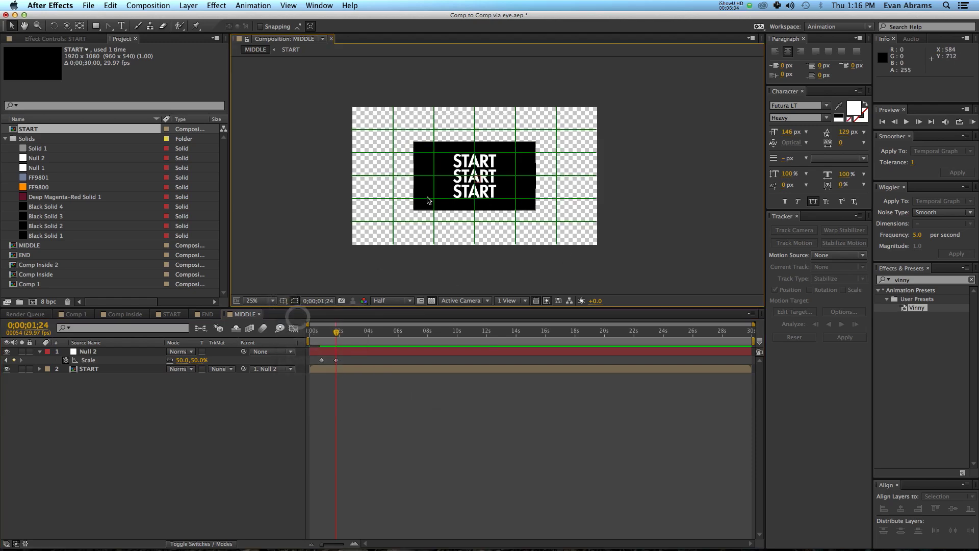
scroll(463, 179, up, 2)
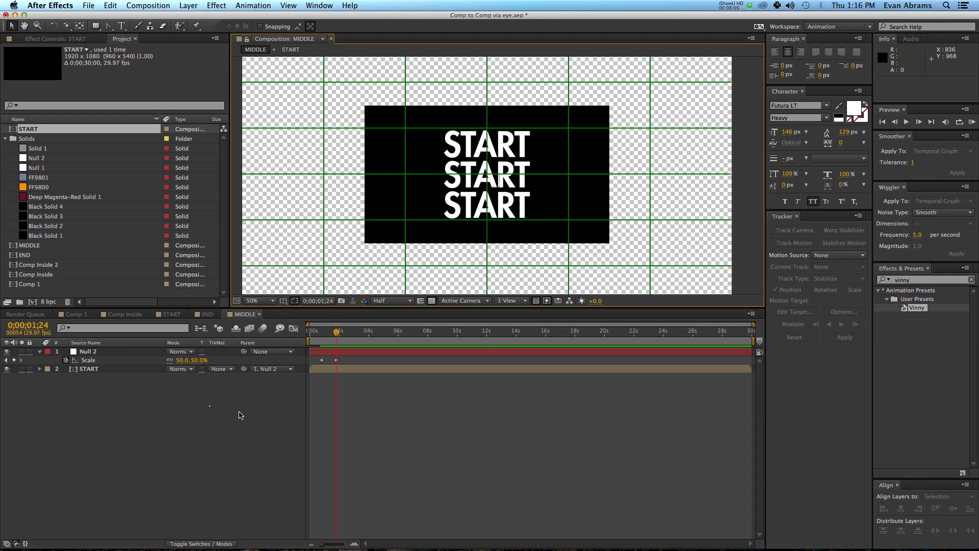
- Choose the Pen tool with no layer selected and set the shape fill to None
click(209, 405)
click(109, 26)
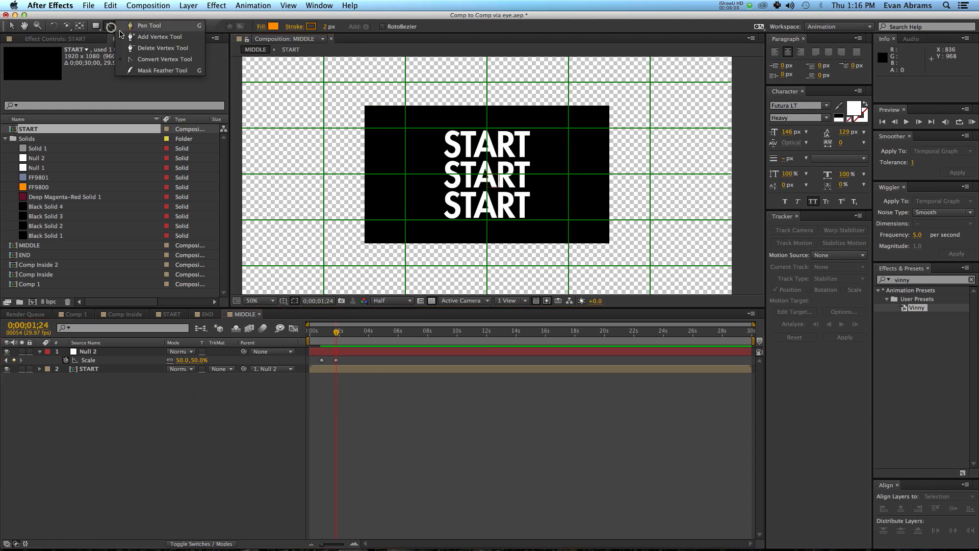
click(262, 28)
click(439, 256)
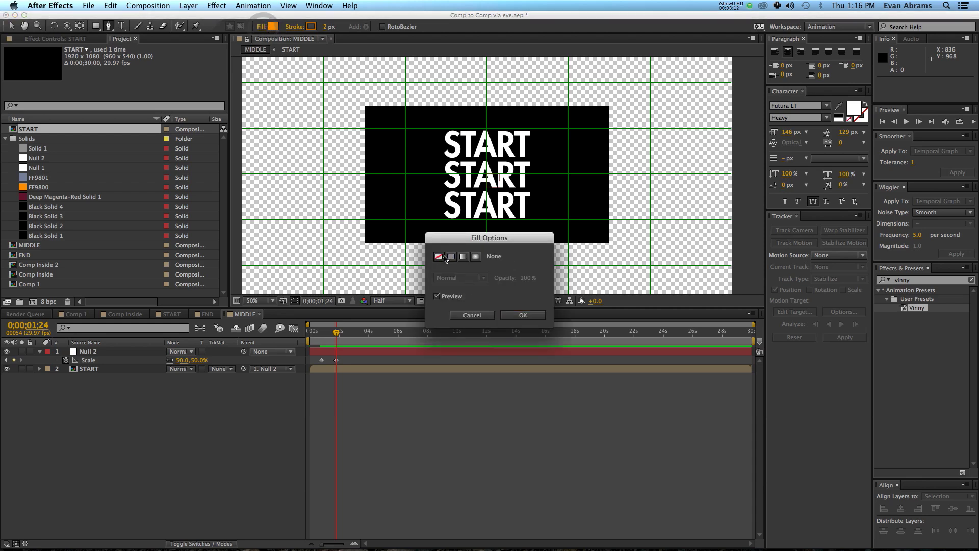
click(522, 315)
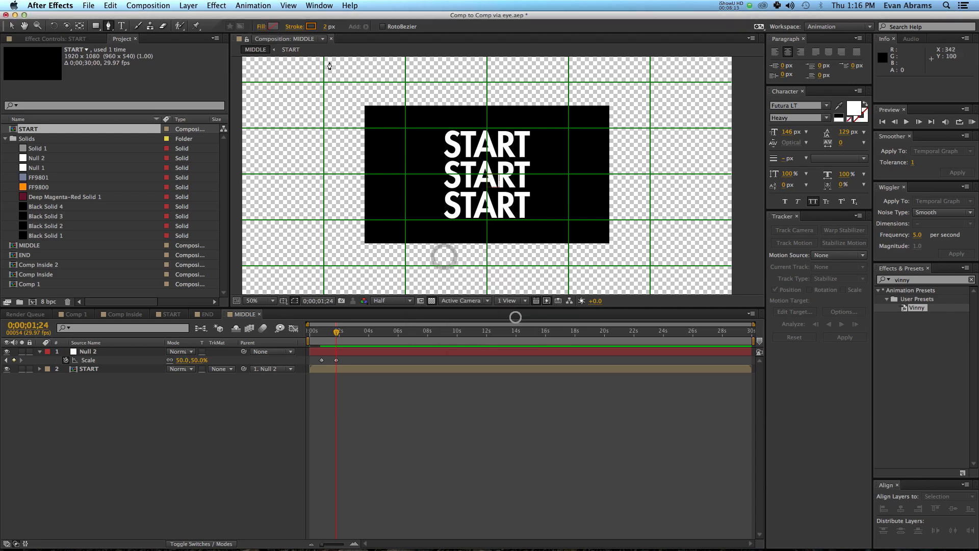
- Set the shape stroke color to a dark magenta-red
click(312, 26)
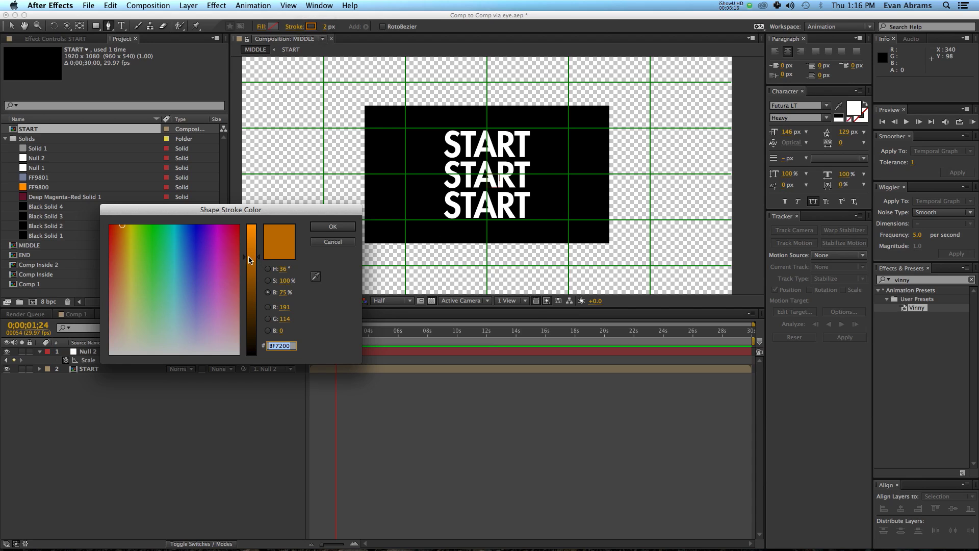
drag(220, 256, 160, 250)
mouse_move(252, 283)
mouse_down()
mouse_move(253, 295)
mouse_move(233, 250)
mouse_up()
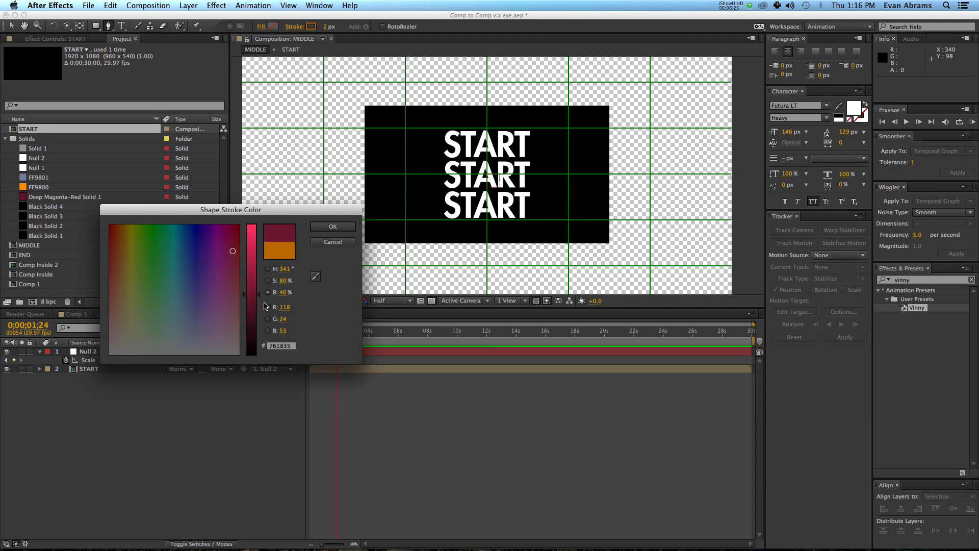
drag(256, 303, 256, 316)
click(313, 230)
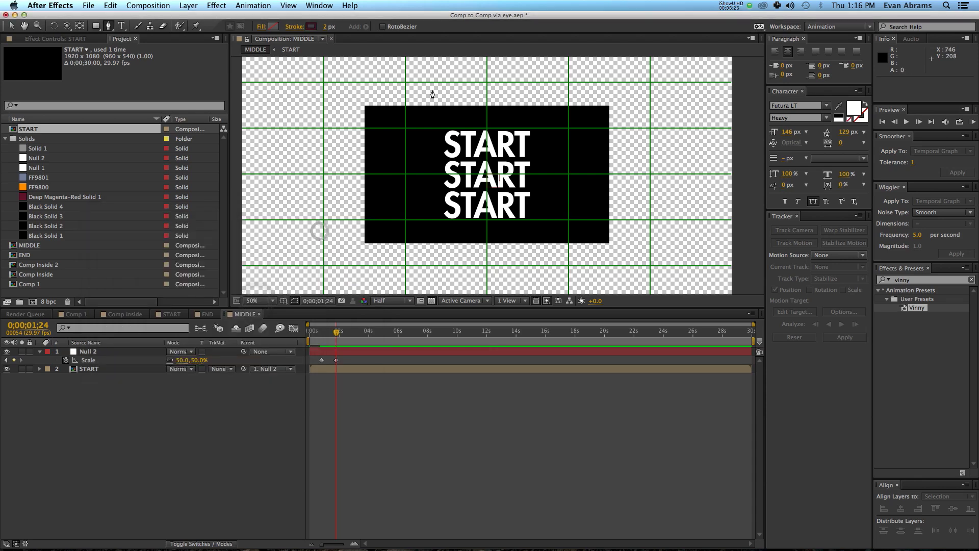
- Draw a closed diamond path with its four vertices at the midpoints of the scaled START layer's edges
scroll(390, 186, up, 2)
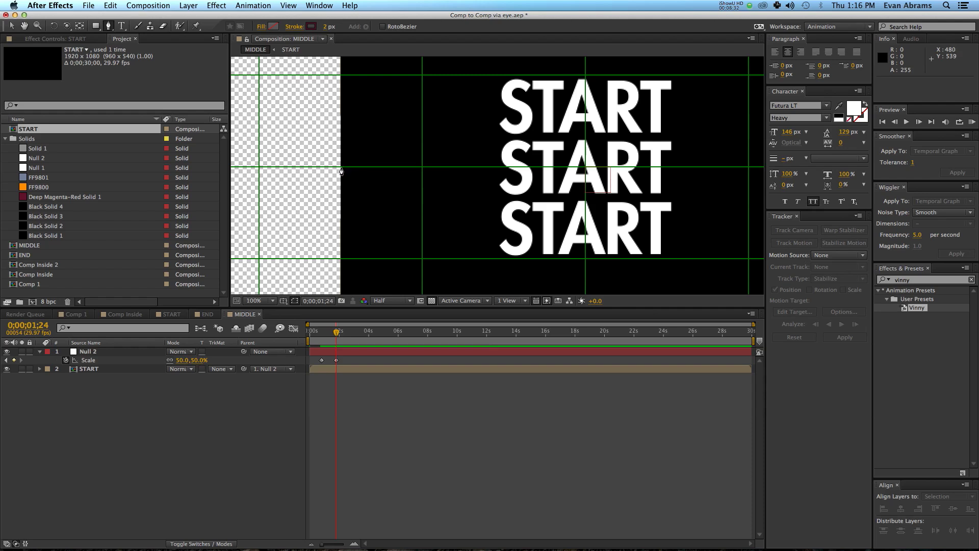
click(341, 167)
drag(565, 118, 447, 197)
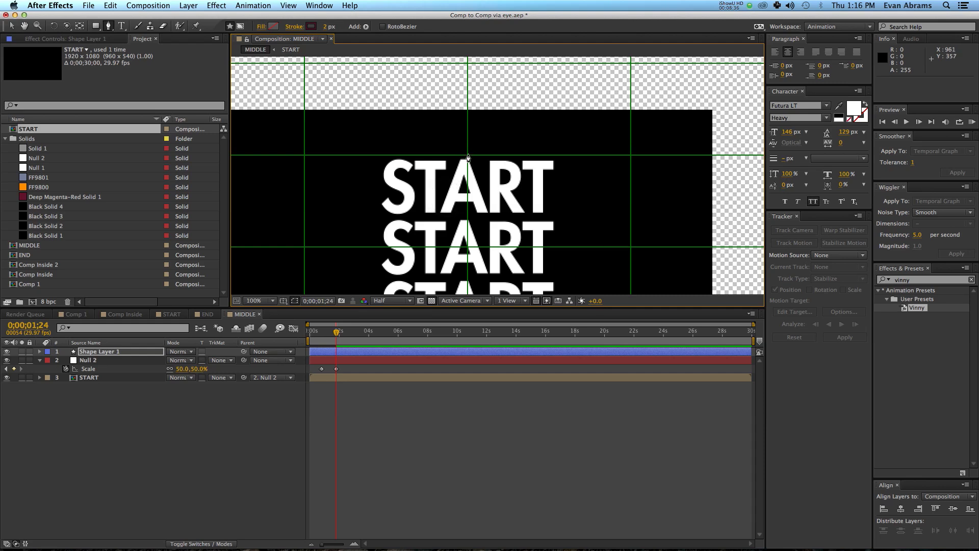
click(467, 112)
drag(759, 247, 607, 186)
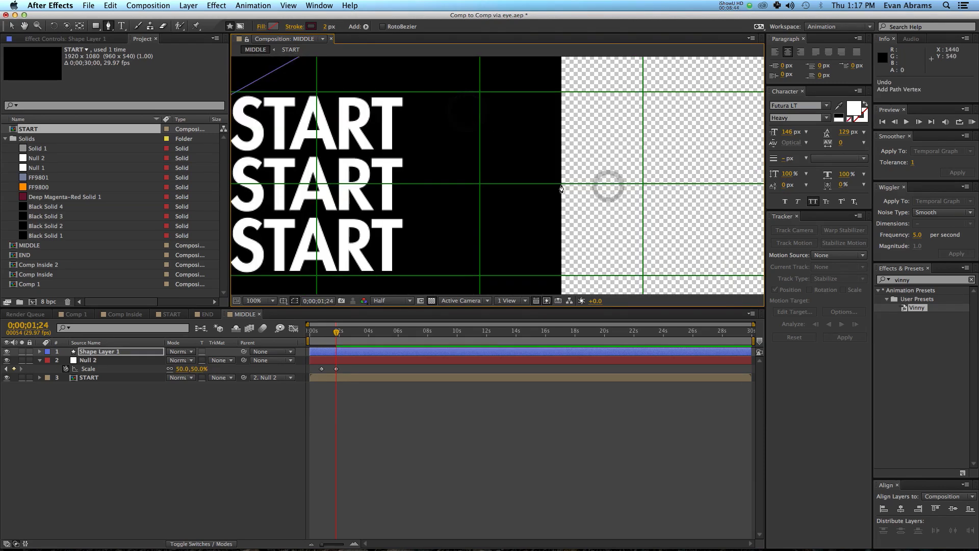
click(561, 185)
drag(462, 212, 567, 142)
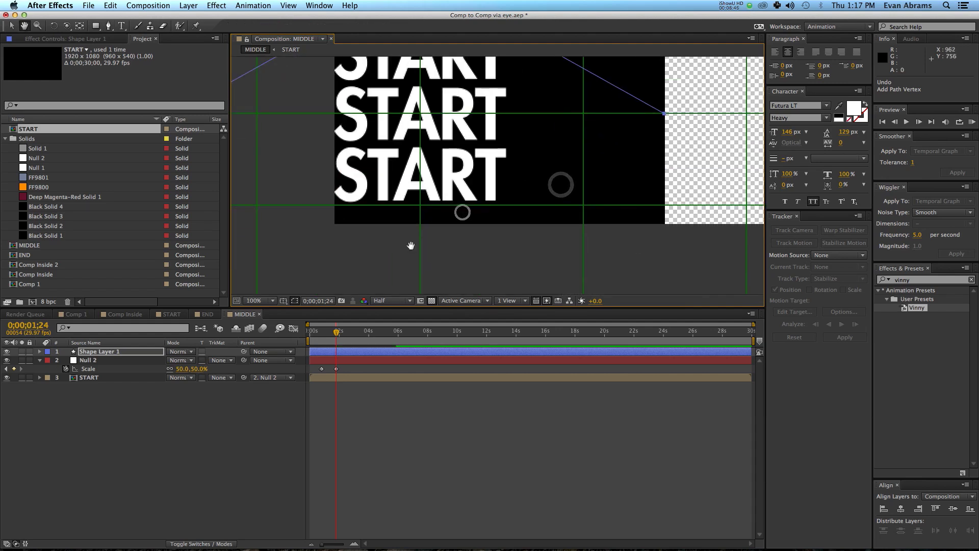
drag(421, 256, 500, 142)
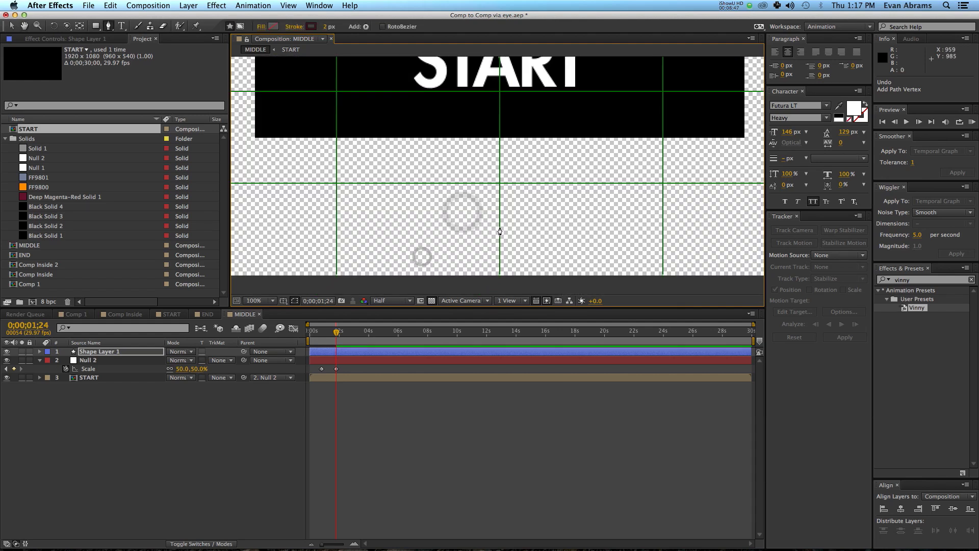
click(500, 138)
drag(441, 123, 537, 223)
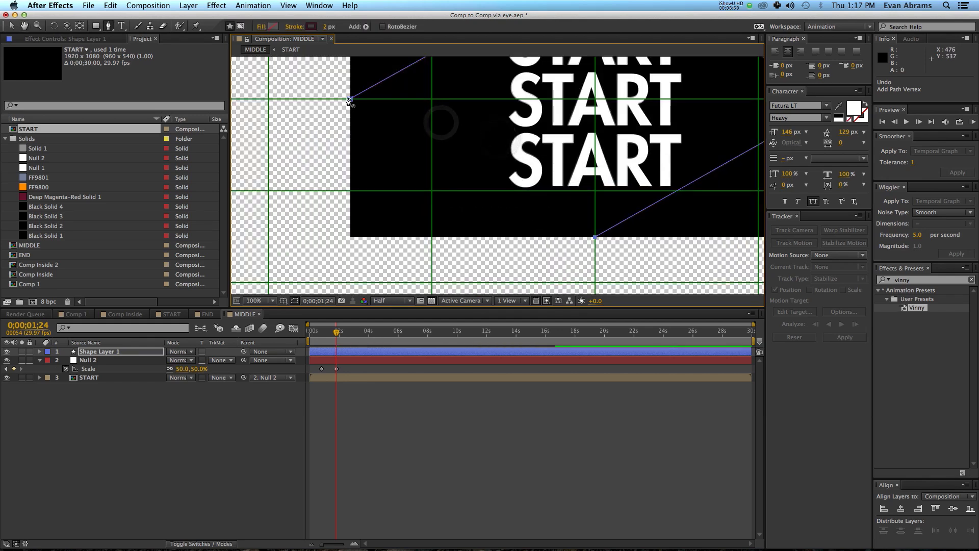
click(349, 98)
- Align the diamond's top vertex exactly with the START layer's top edge and the vertical center grid line
drag(395, 125, 405, 248)
scroll(615, 146, up, 6)
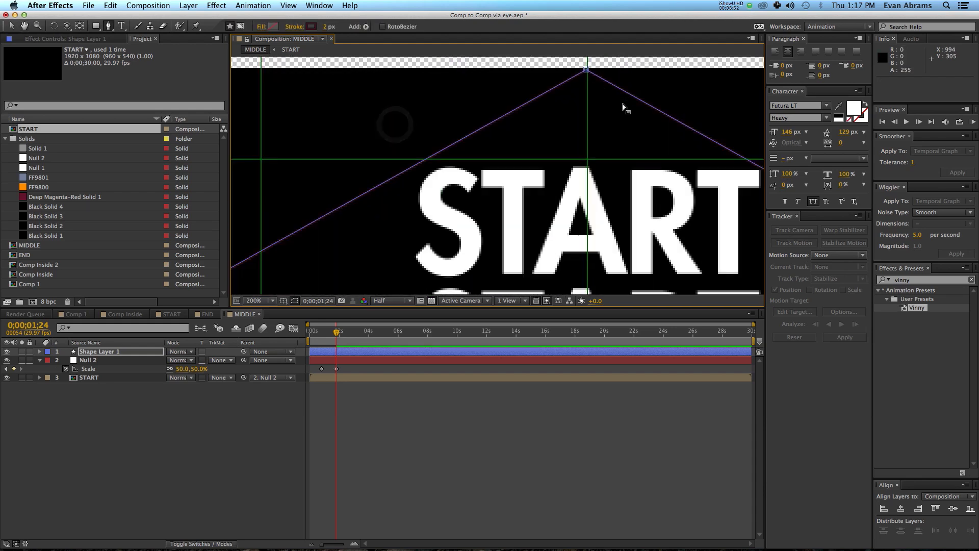
key(v)
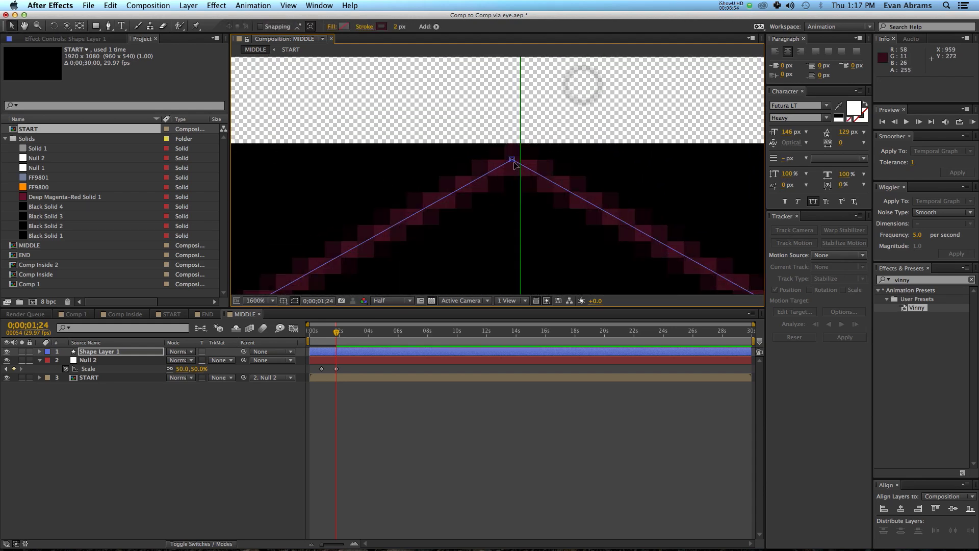
drag(512, 160, 522, 147)
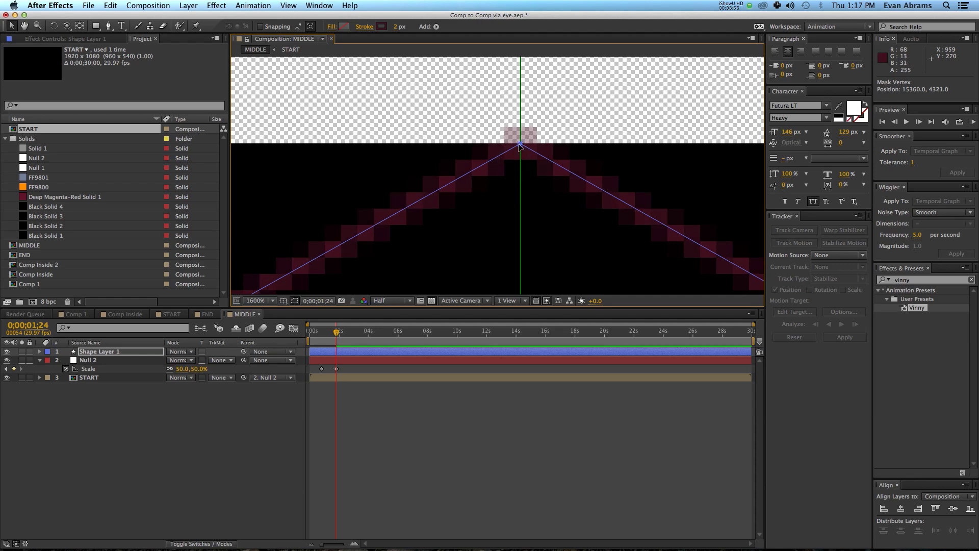
drag(520, 147, 521, 147)
- Align the diamond's right vertex exactly with the START layer's right edge on the horizontal center grid line
key(space)
drag(588, 202, 436, 85)
scroll(488, 162, down, 4)
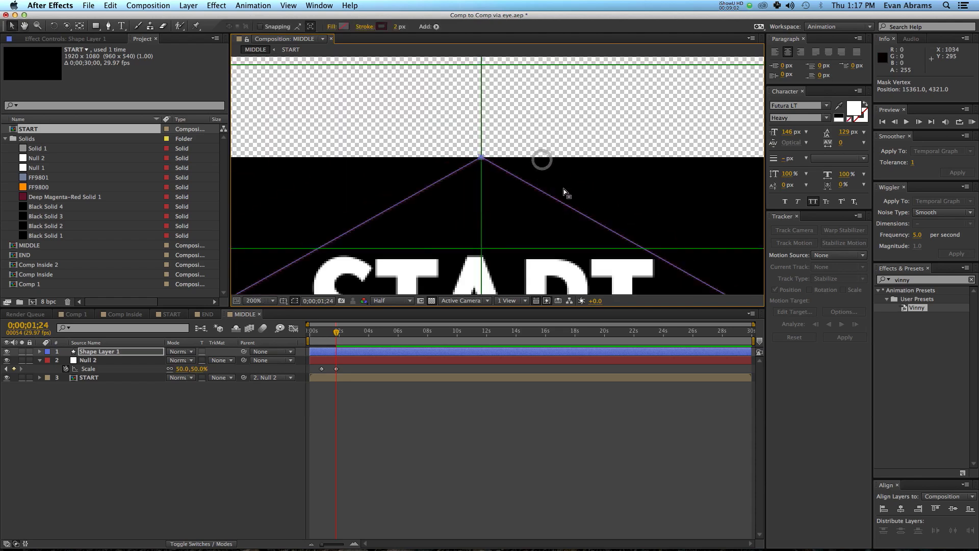
key(space)
drag(638, 239, 509, 157)
scroll(474, 143, up, 3)
scroll(619, 221, up, 1)
key(space)
drag(615, 221, 312, 155)
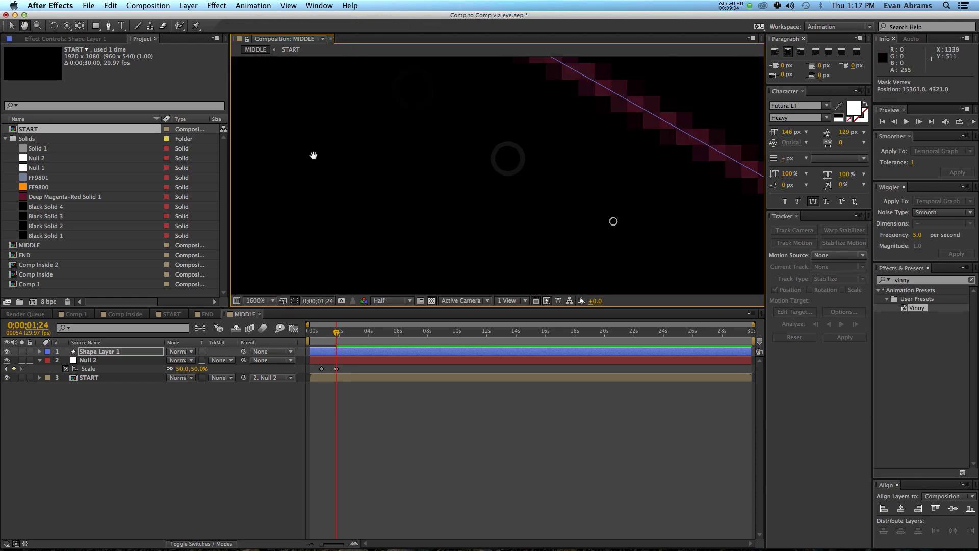
drag(650, 185, 247, 72)
drag(544, 166, 298, 50)
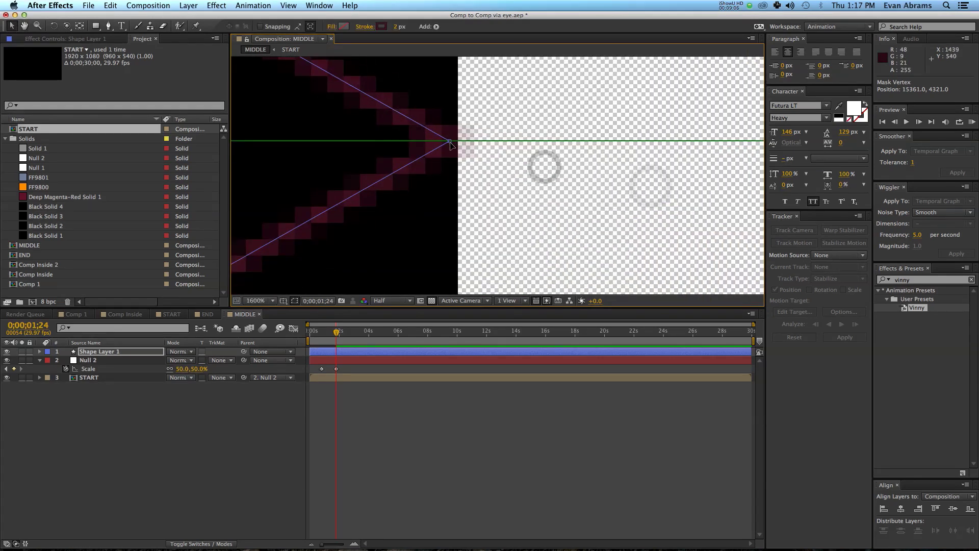
drag(452, 139, 459, 145)
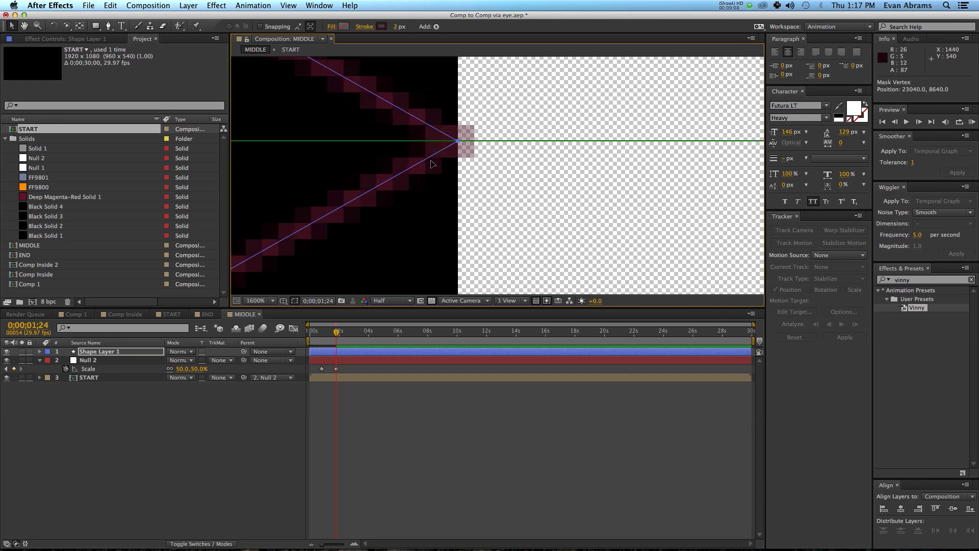
- Align the diamond's bottom and left vertices exactly with the midpoints of the START layer's bottom and left edges
scroll(433, 161, down, 8)
key(space)
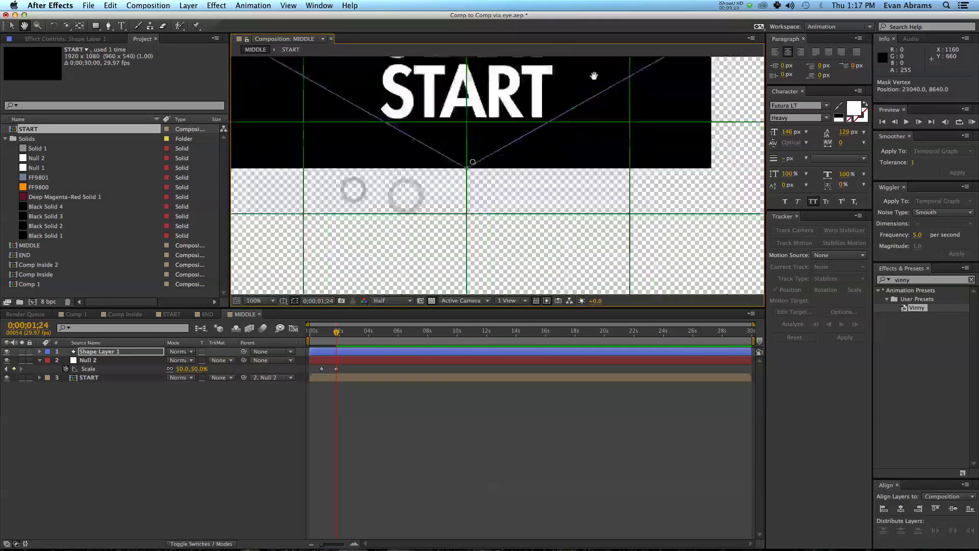
scroll(495, 157, up, 4)
drag(544, 74, 542, 156)
click(512, 136)
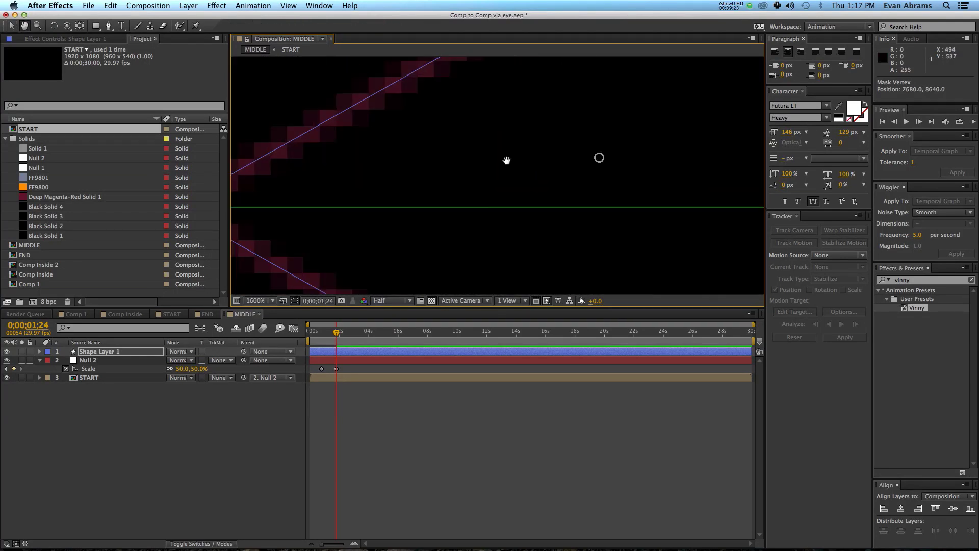
drag(506, 161, 499, 161)
scroll(605, 144, down, 4)
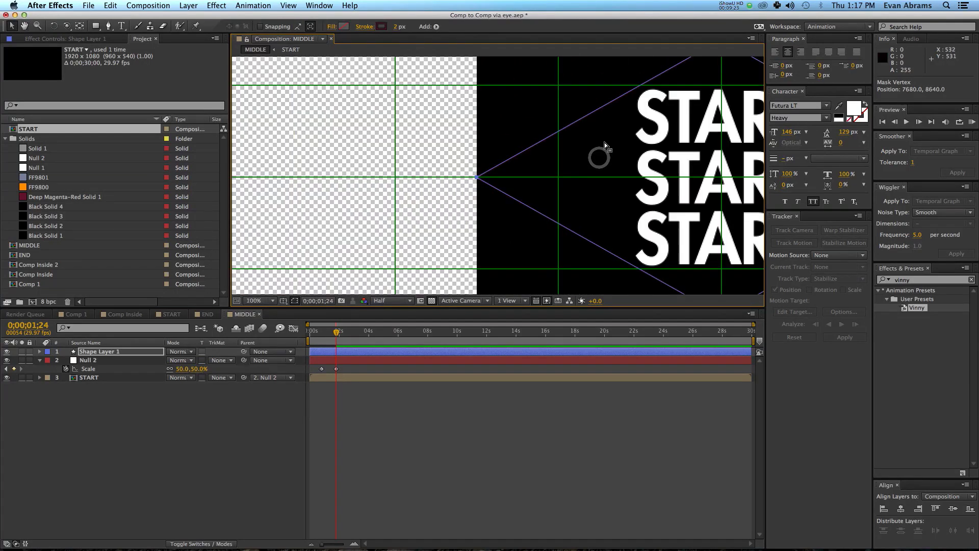
- Convert the diamond's top and bottom vertices into smooth points with short horizontal handles, using the Convert Vertex tool
drag(634, 127, 344, 182)
drag(449, 139, 473, 139)
key(comma)
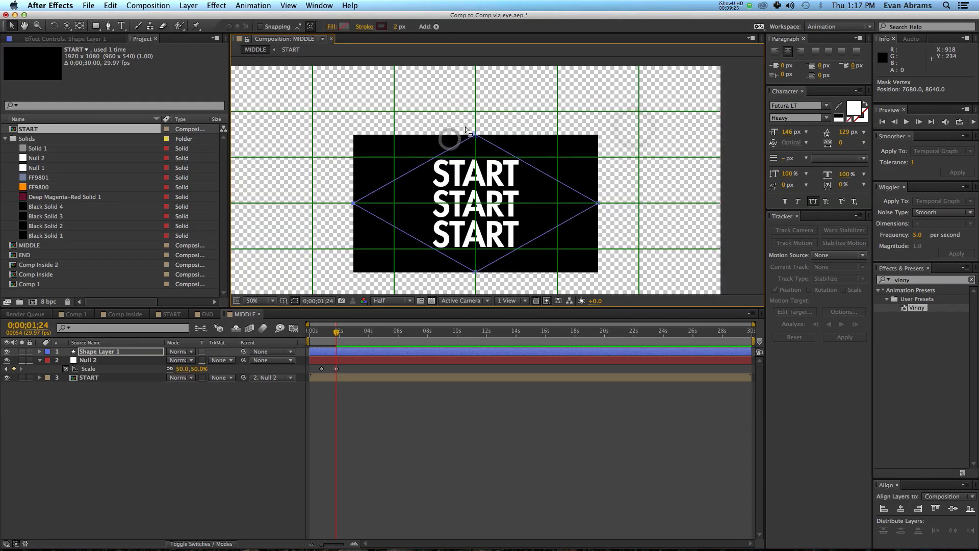
click(108, 27)
drag(109, 28, 137, 61)
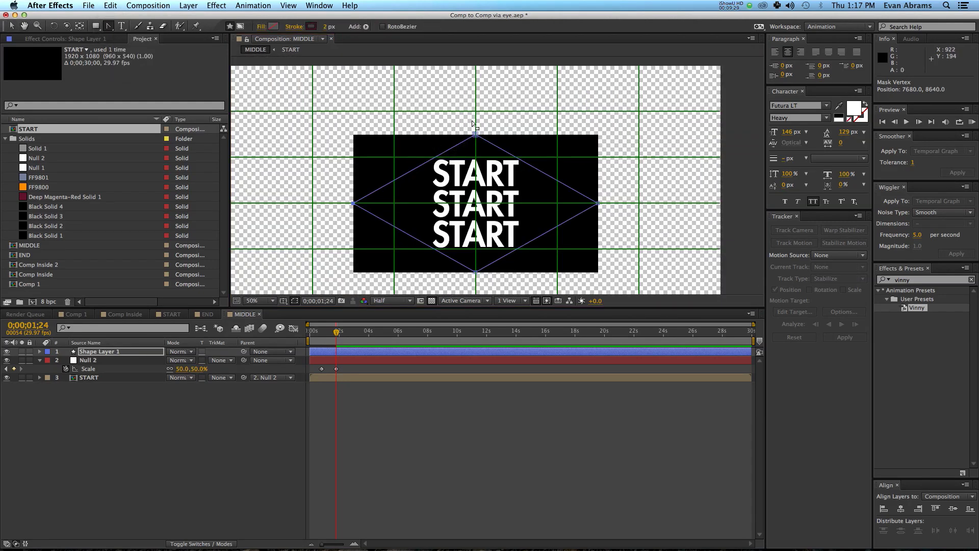
drag(475, 135, 522, 135)
drag(475, 273, 522, 272)
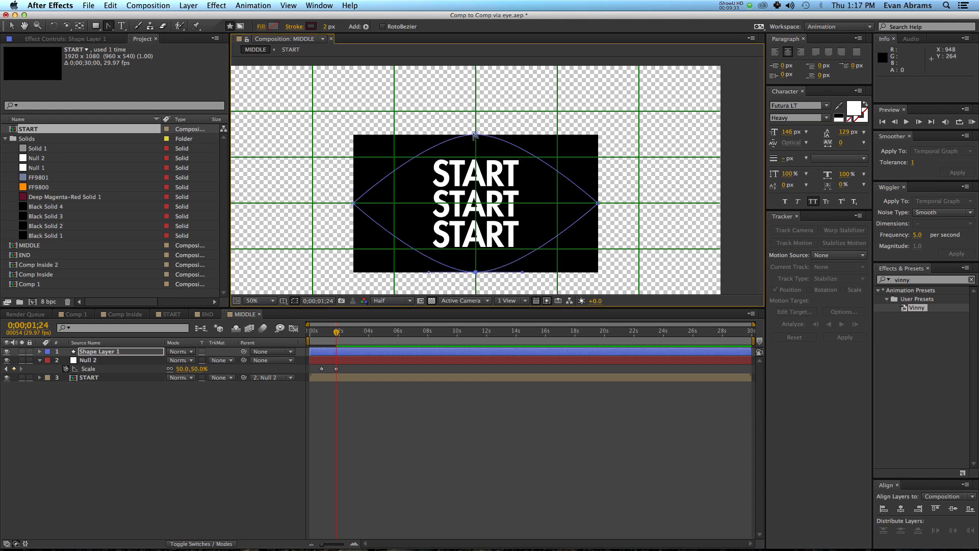
- Extend both curve handles of the top and bottom vertices horizontally to the adjacent vertical grid lines for a rounder eye shape
click(476, 135)
drag(475, 136, 557, 138)
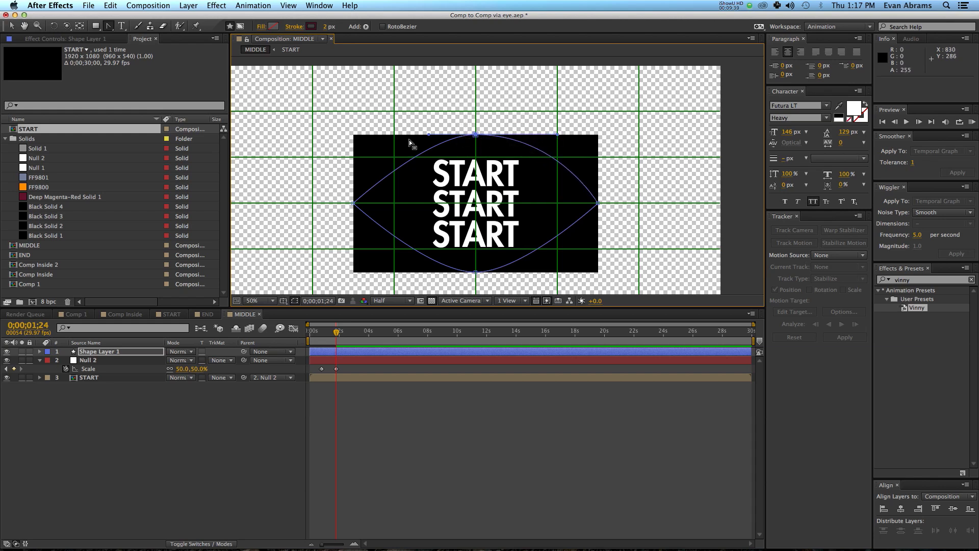
drag(421, 133, 397, 139)
click(477, 272)
click(475, 274)
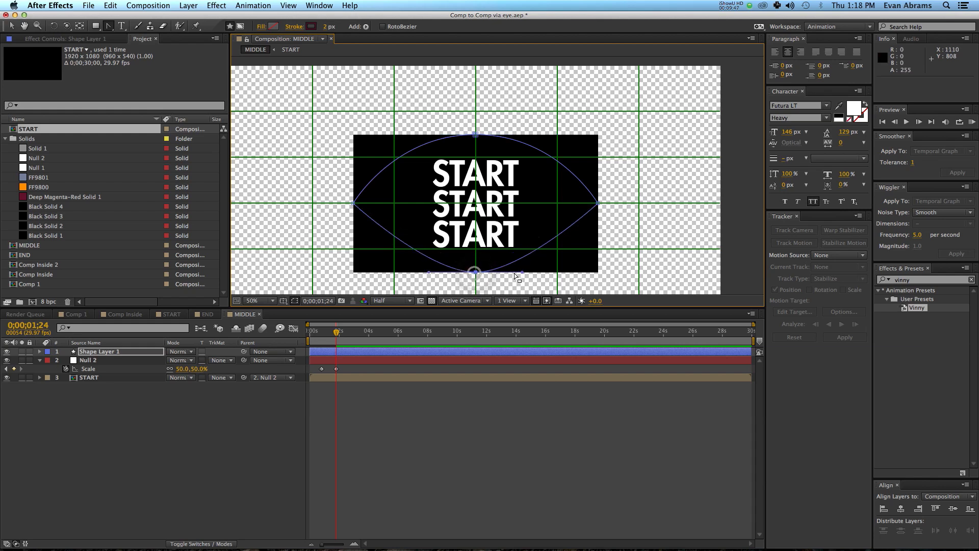
drag(524, 273, 560, 273)
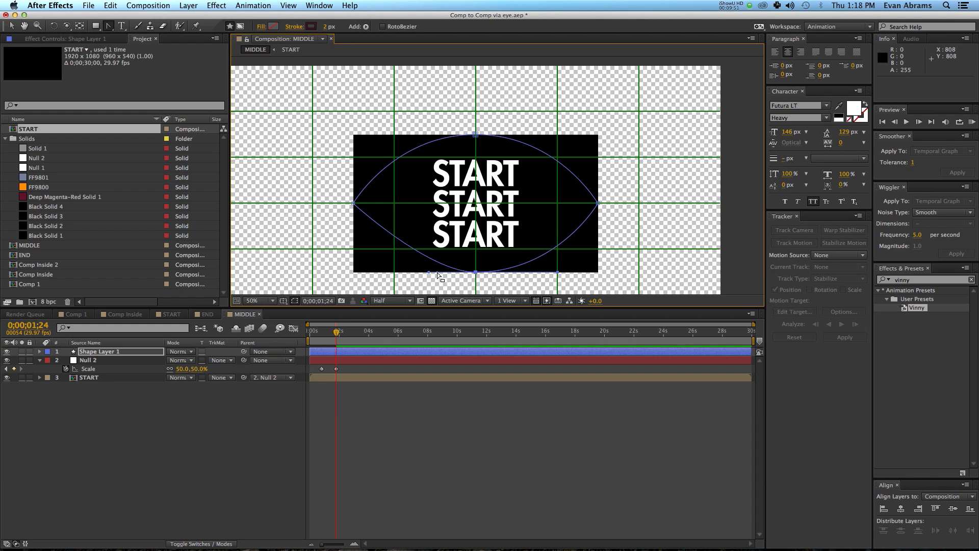
drag(428, 272, 394, 273)
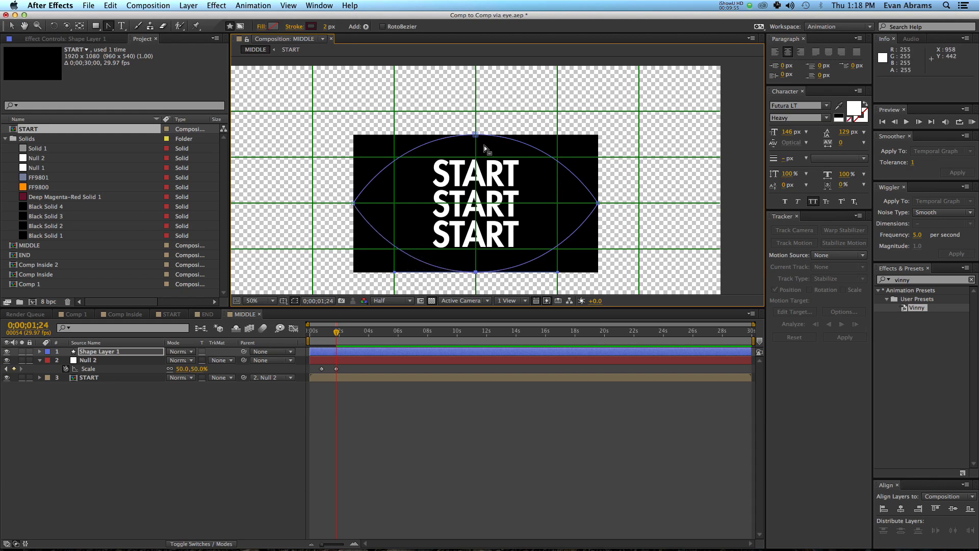
- Enable keyframing on Shape Layer 1's Path 1 at 0;00;01;24 to record the open eye shape
click(352, 391)
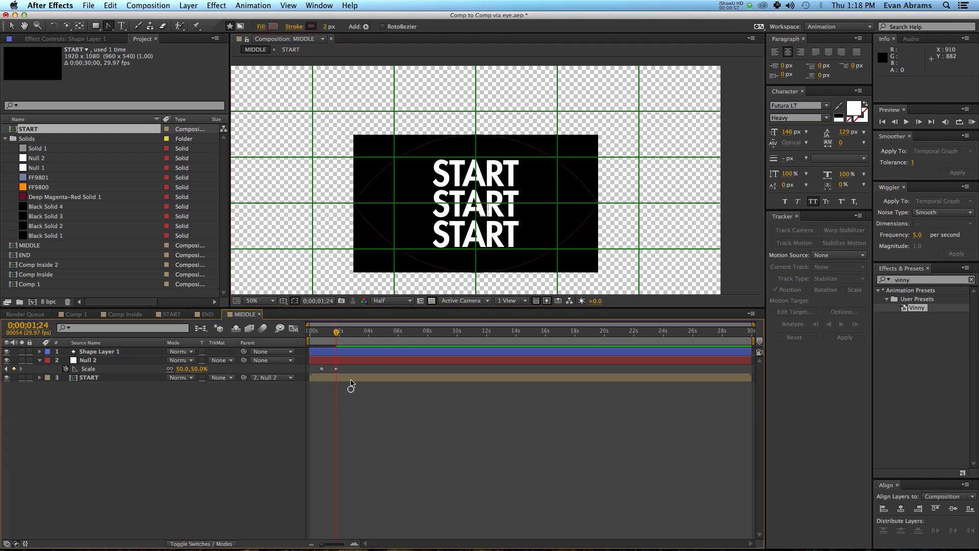
click(338, 353)
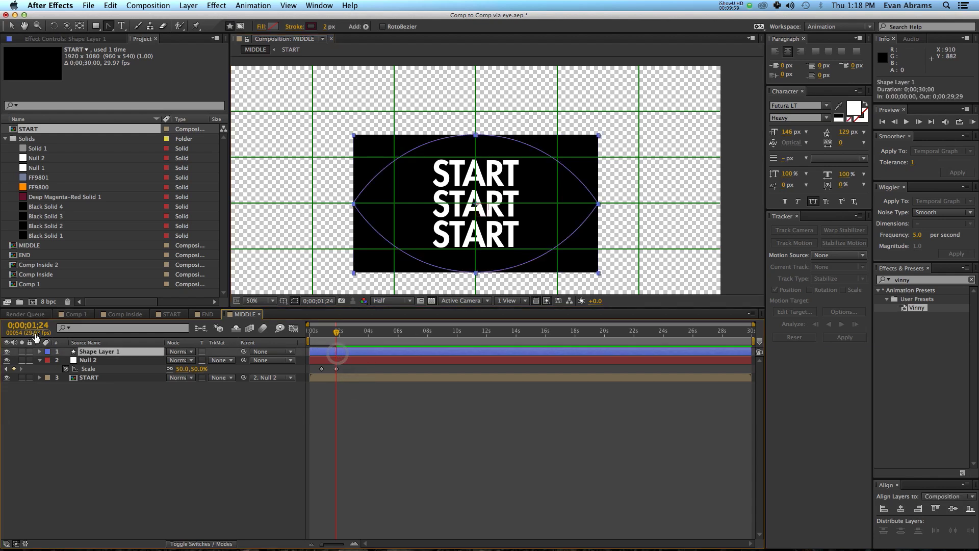
click(40, 351)
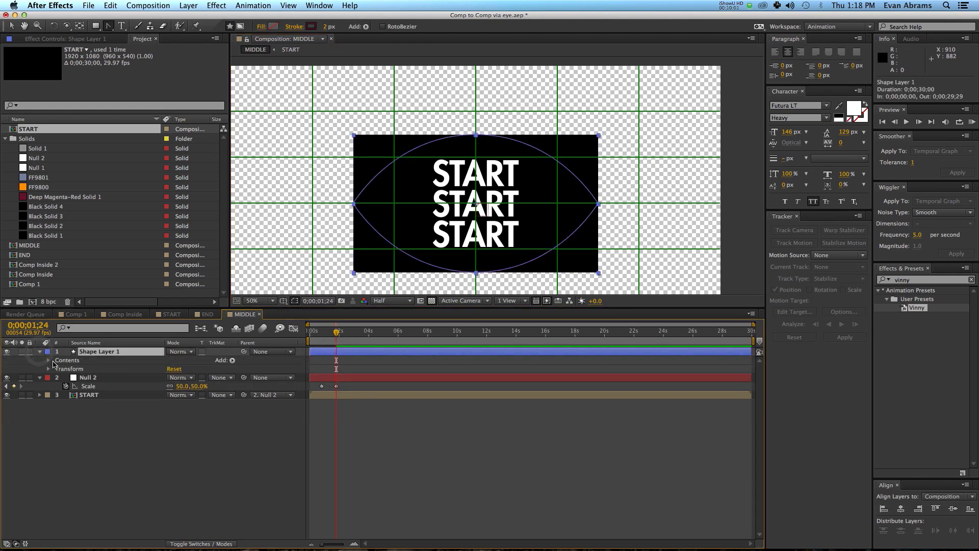
click(49, 361)
click(58, 369)
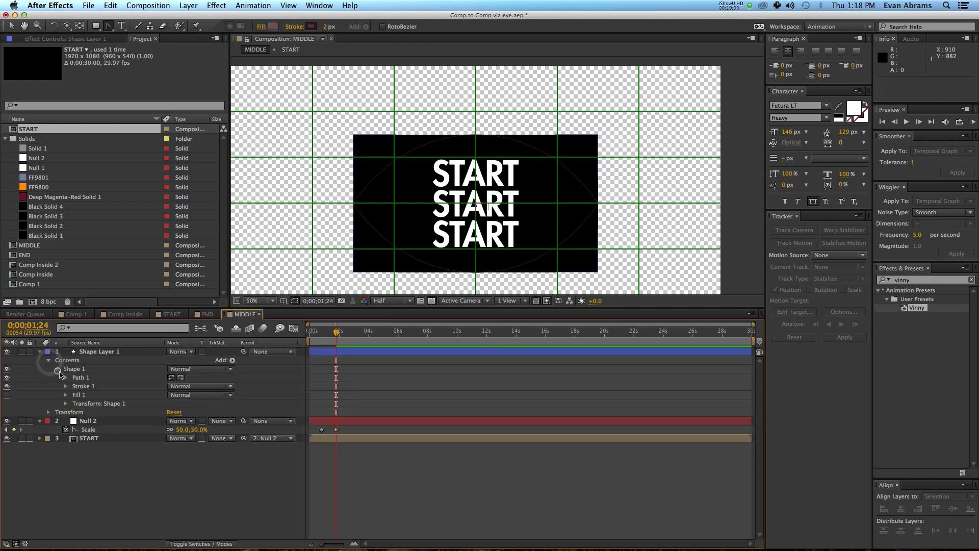
click(81, 377)
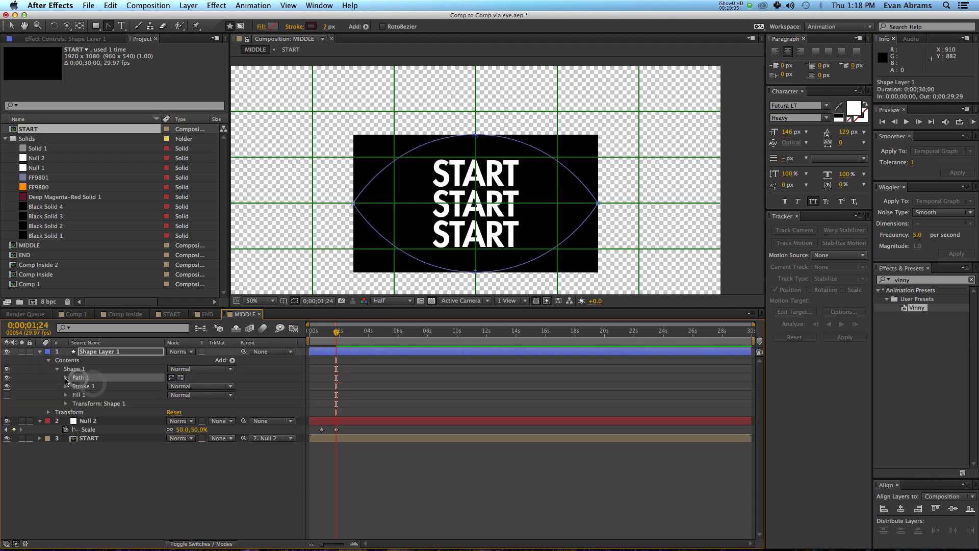
click(66, 378)
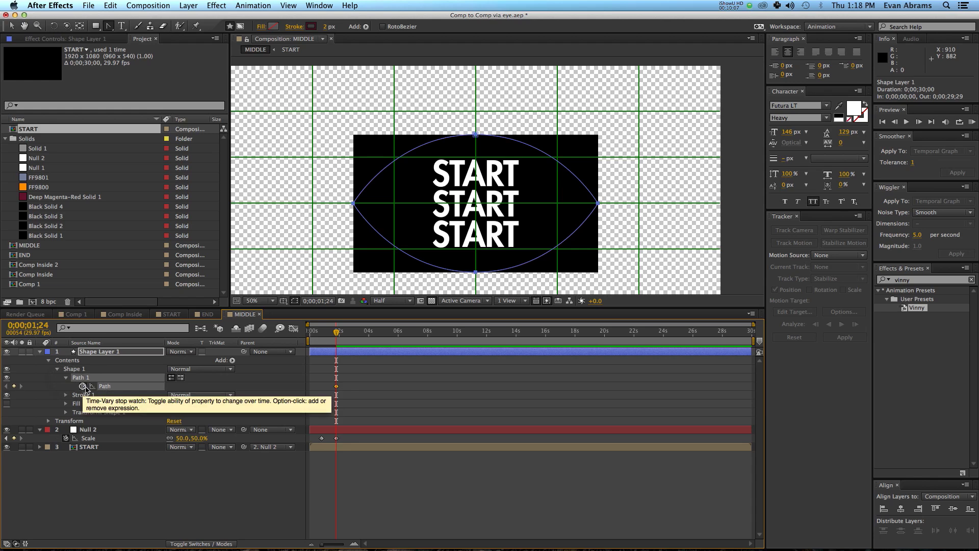
click(83, 386)
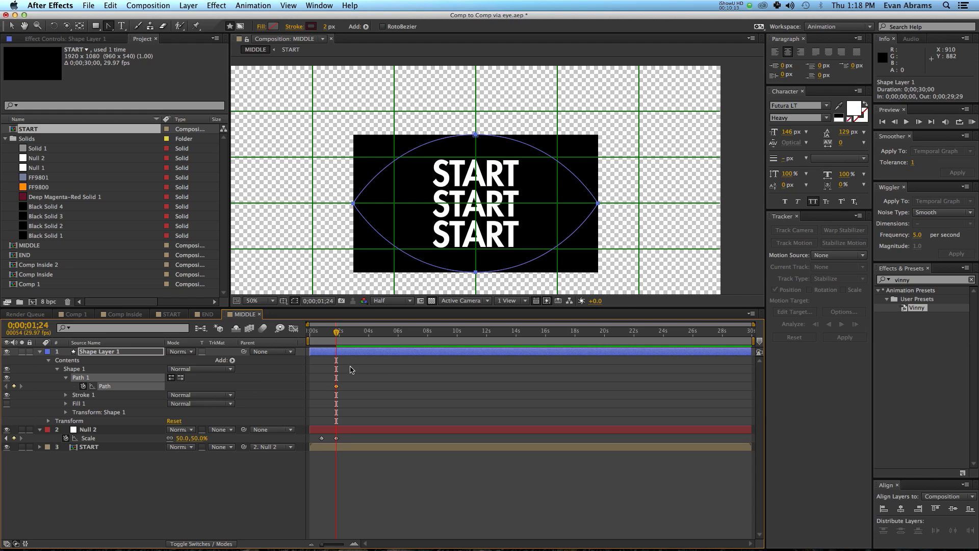
click(336, 387)
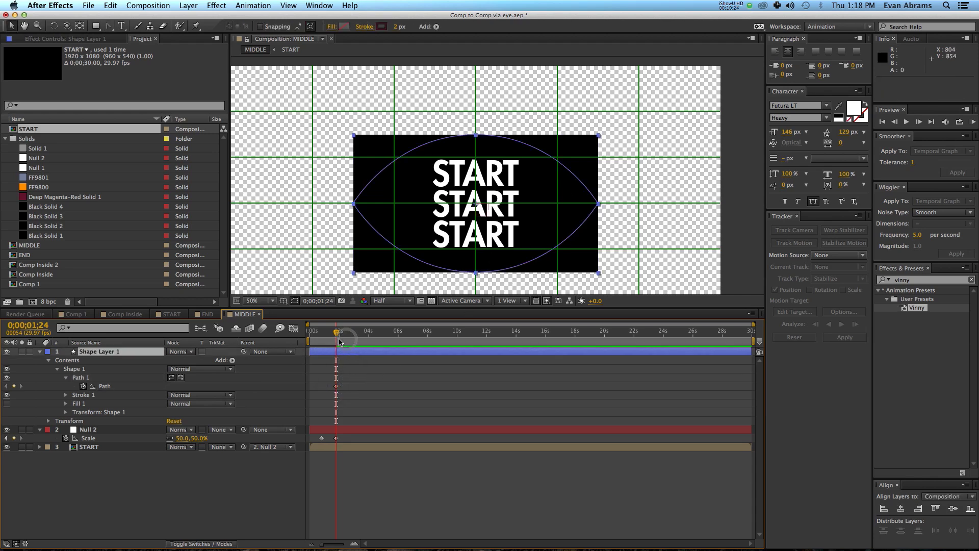
- Add a Path keyframe at 0;00;02;04 and move the eye's top vertex down to the horizontal center line
click(340, 342)
click(14, 386)
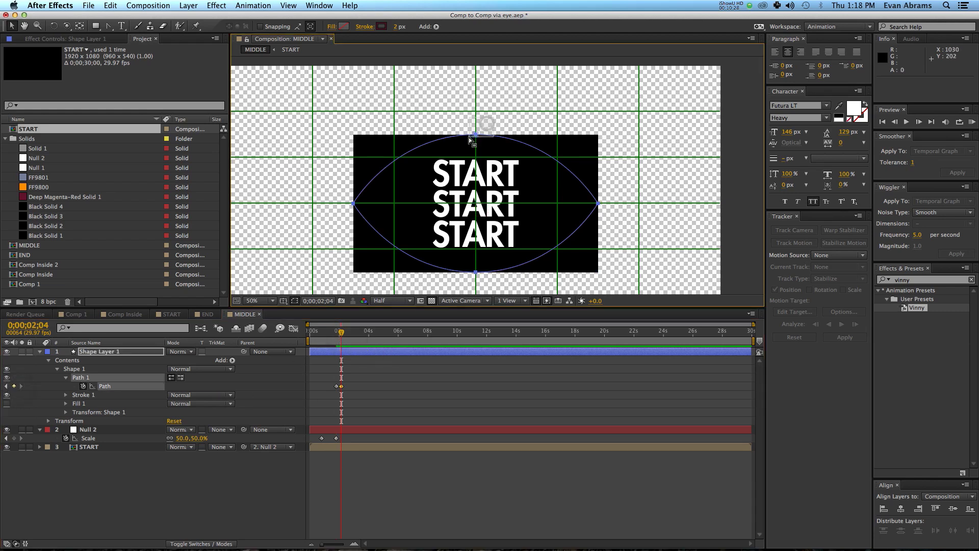
drag(475, 134, 468, 227)
scroll(477, 202, up, 5)
scroll(468, 226, down, 2)
scroll(469, 227, down, 3)
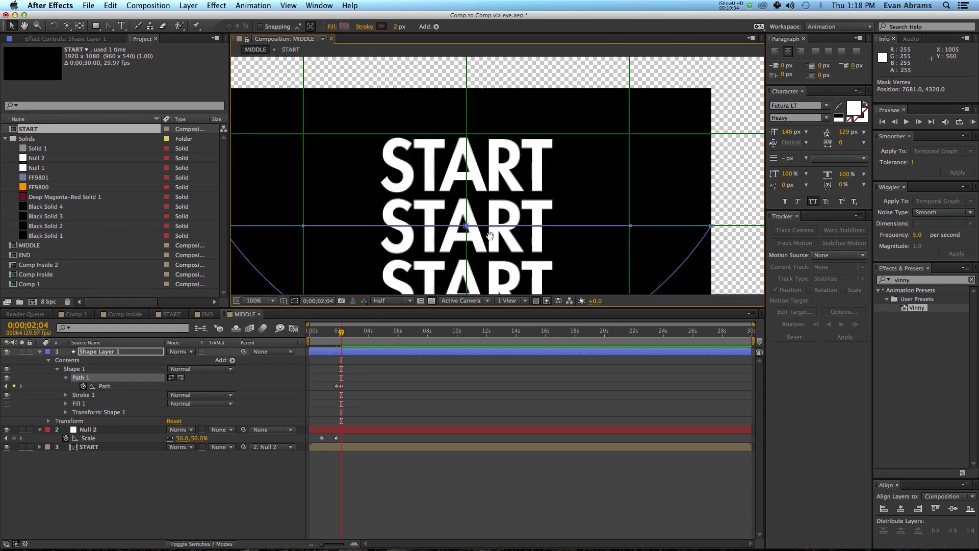
- Move the eye's bottom vertex up exactly onto the horizontal center line, closing the eye at 0;00;02;04
scroll(461, 193, up, 1)
drag(470, 219, 470, 83)
scroll(471, 81, up, 5)
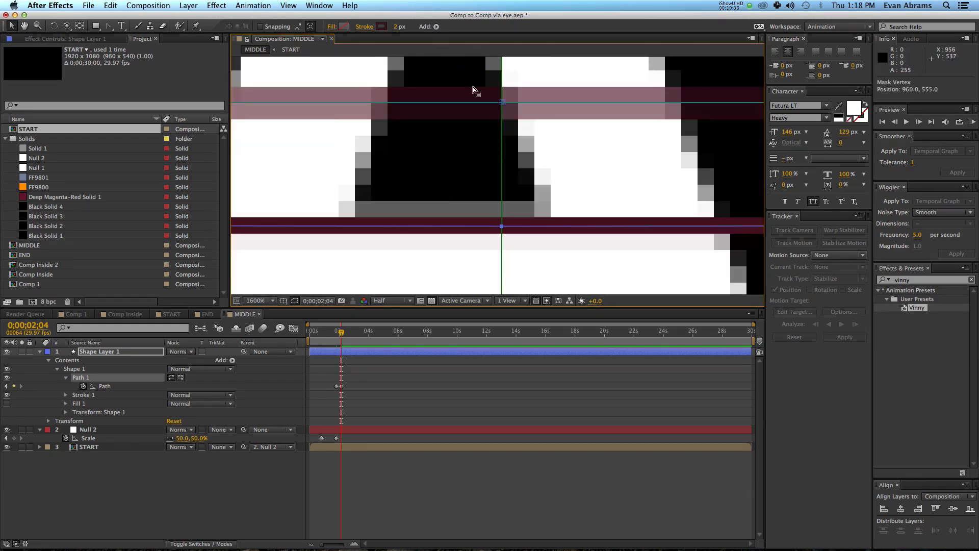
drag(502, 227, 502, 103)
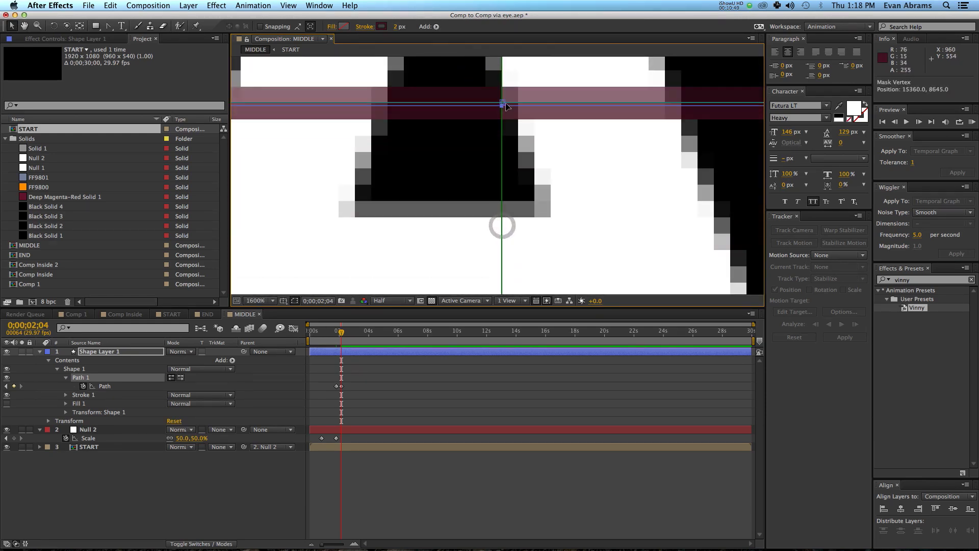
scroll(507, 103, down, 10)
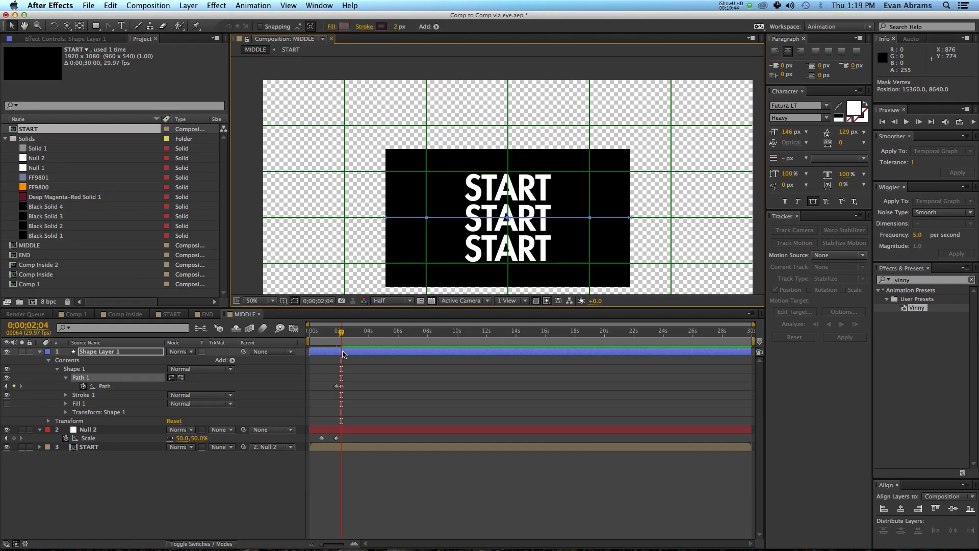
- Copy the open-eye Path keyframe from 0;00;01;24 and paste it at 0;00;02;14
key(shift+Page_Down)
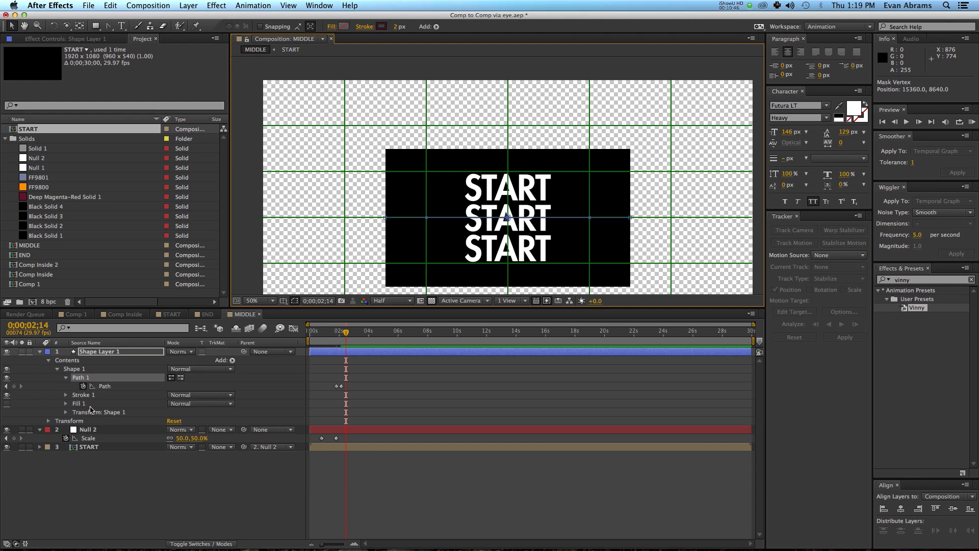
click(336, 387)
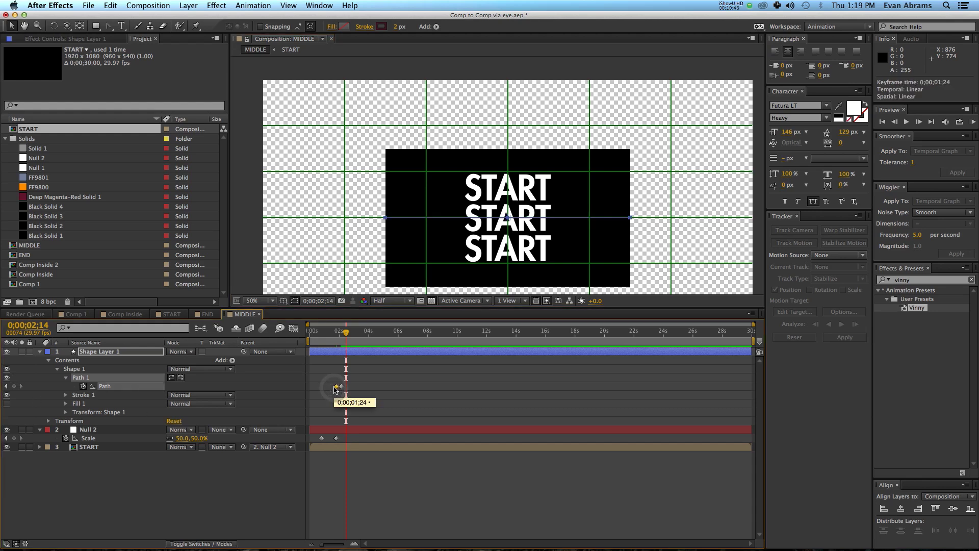
key(super+c)
key(super+v)
- Scrub through the three Path keyframes to check the eye closing and reopening
key(=)
key(=)
key(=)
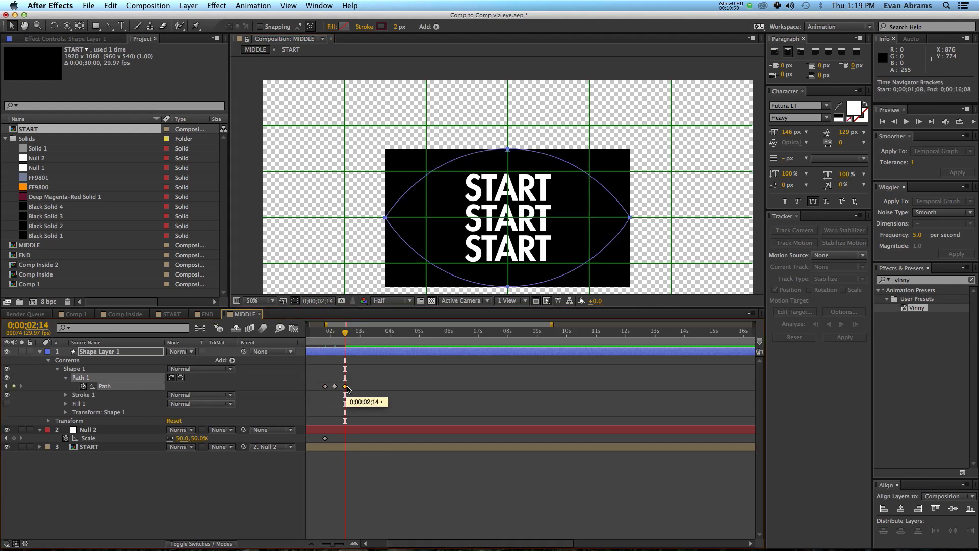
scroll(353, 389, left, 5)
drag(634, 380, 516, 395)
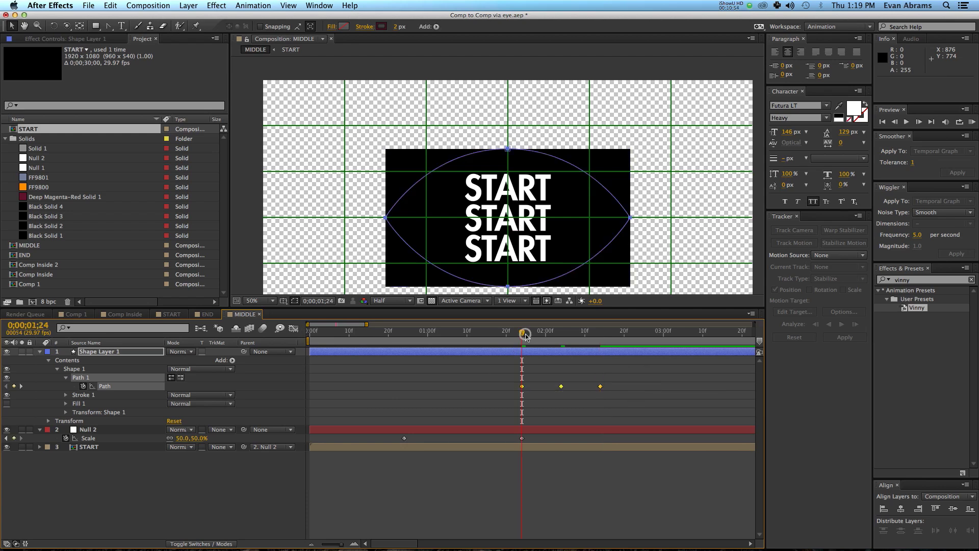
drag(526, 337, 600, 342)
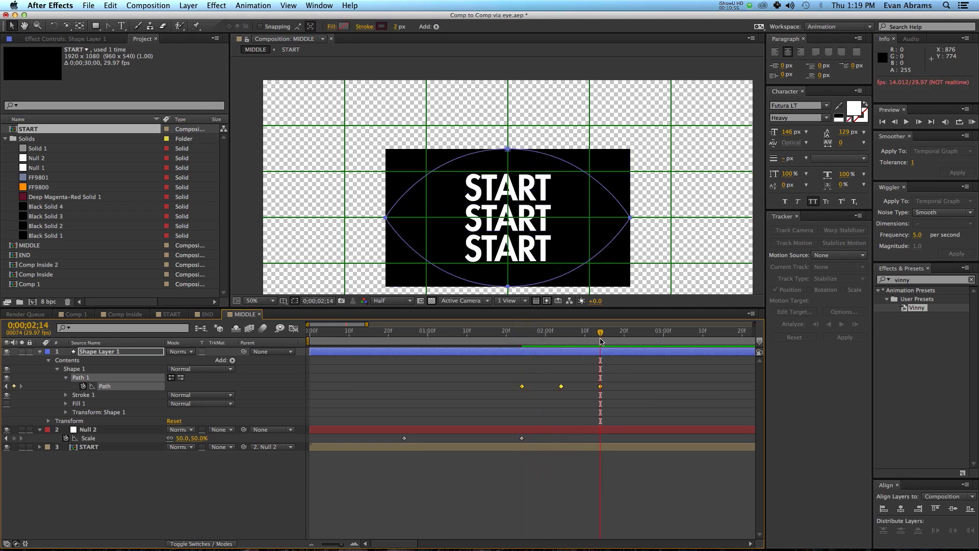
- Add a rectangle path to the eye layer's Shape 1 group and set its size to 2000 by 2000
click(582, 446)
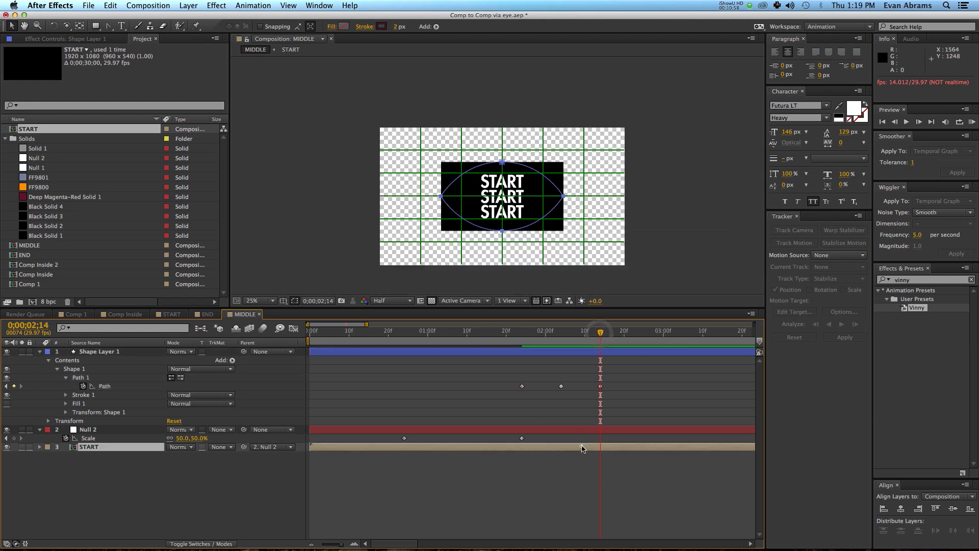
click(597, 348)
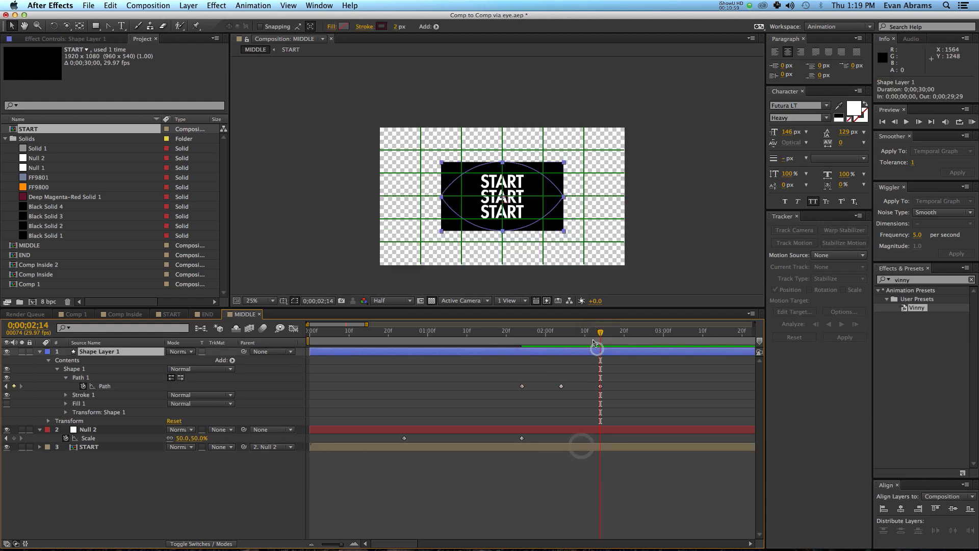
click(88, 371)
click(231, 360)
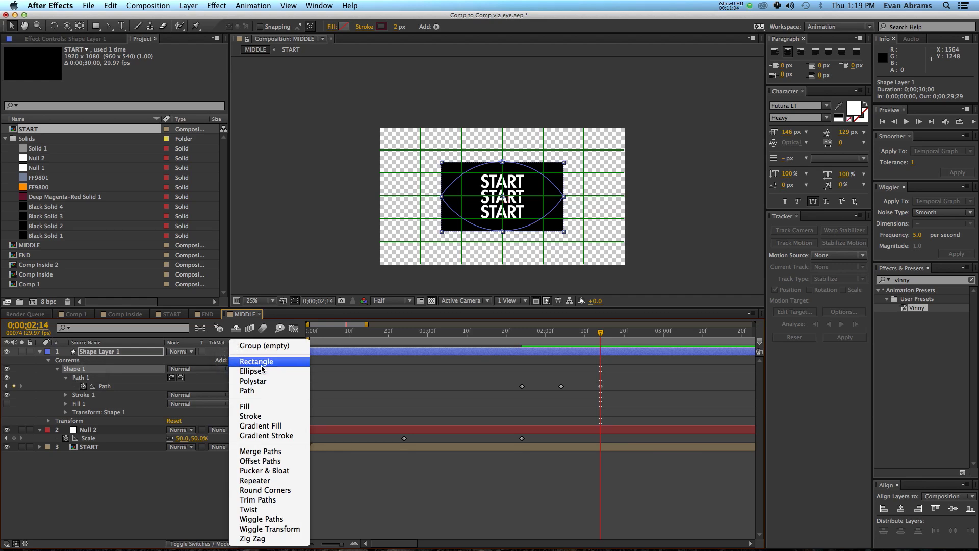
click(262, 363)
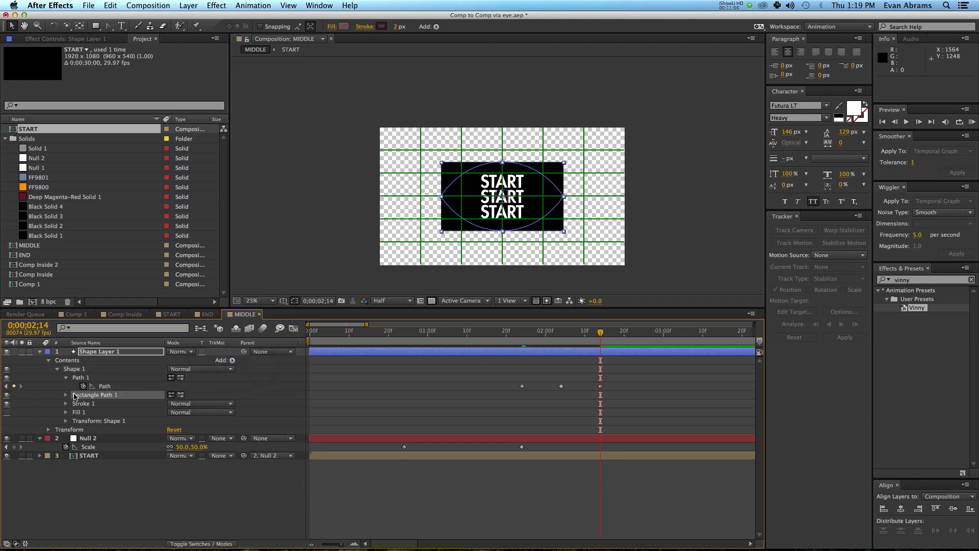
click(66, 395)
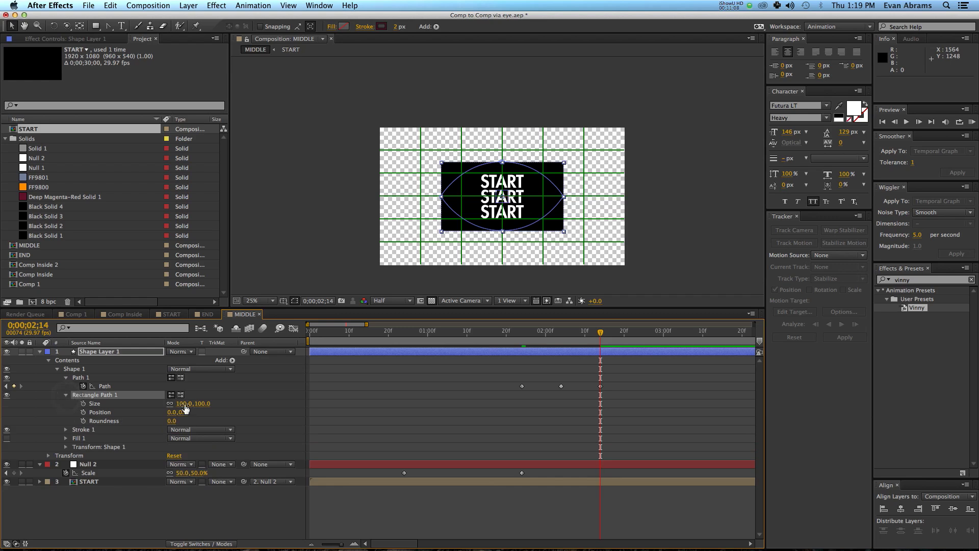
drag(182, 404, 574, 375)
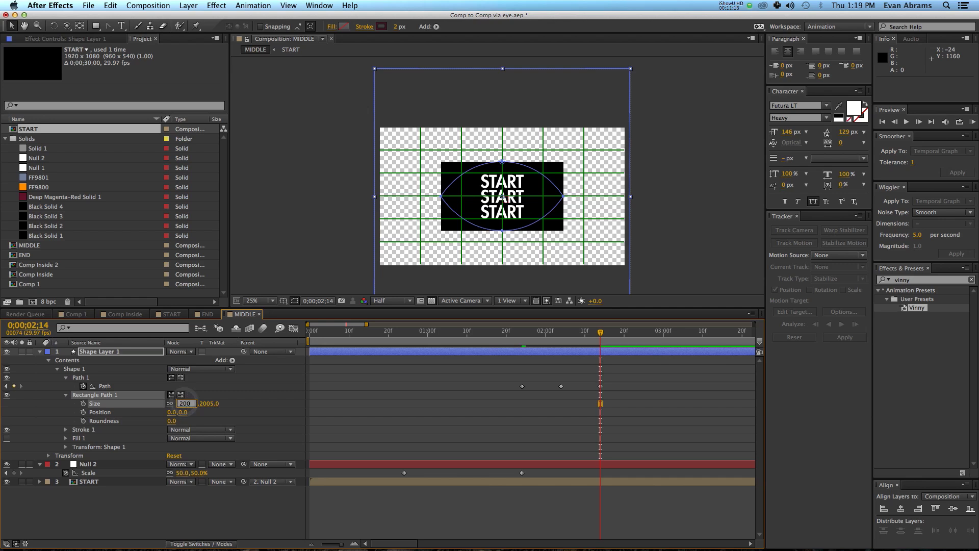
text(0)
click(240, 403)
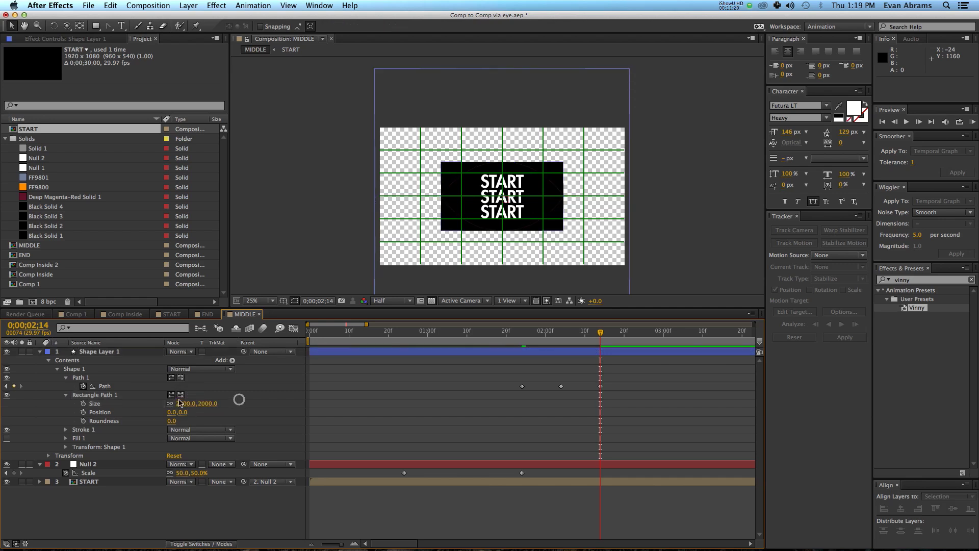
- Add a Merge Paths operator to the Shape 1 group below the rectangle path and select Fill 1
click(121, 375)
click(232, 361)
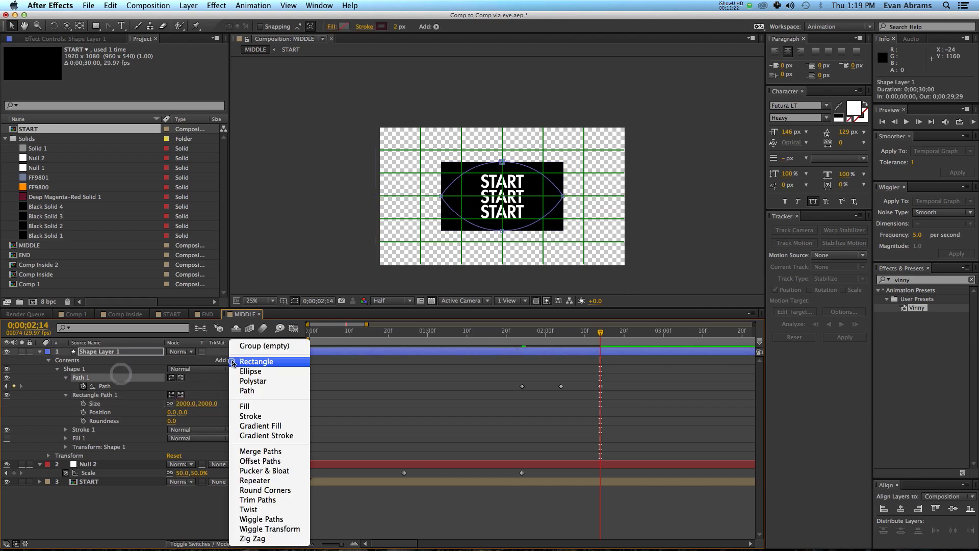
click(268, 449)
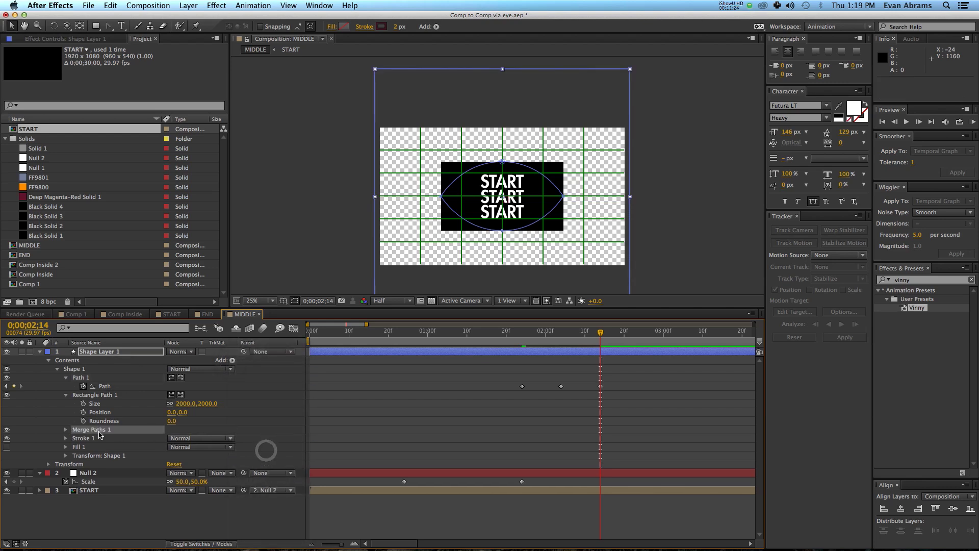
click(79, 447)
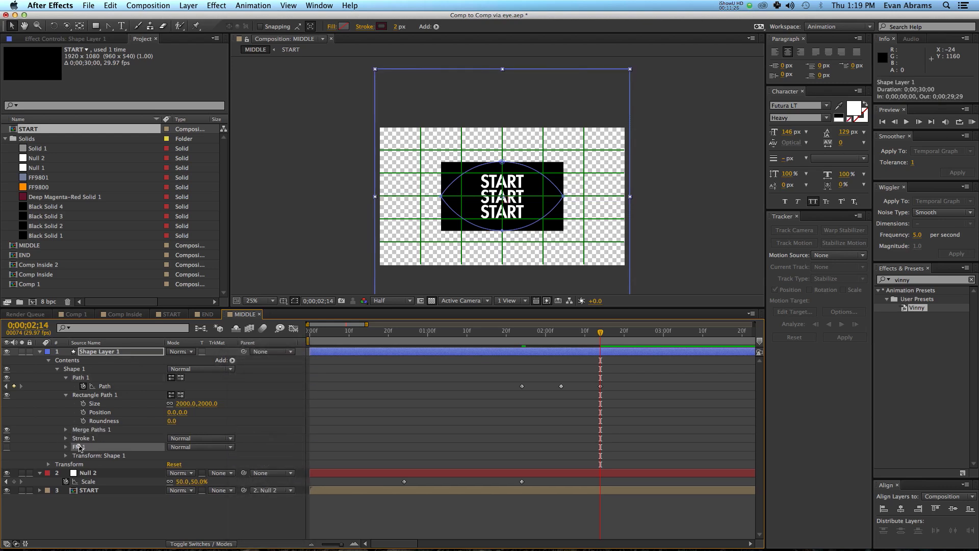
- Turn on the visibility of Fill 1 and turn off Stroke 1 in the eye layer's Shape 1 group
click(6, 447)
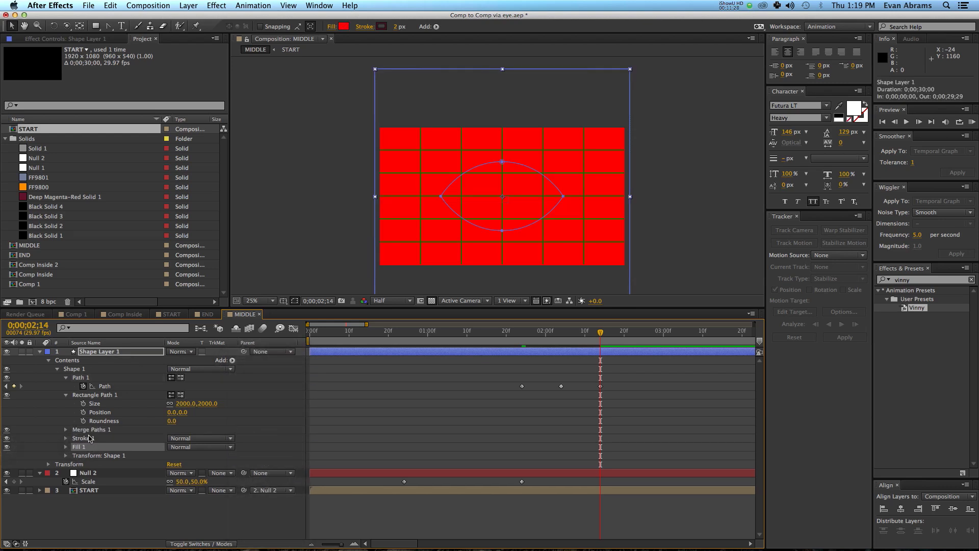
click(81, 438)
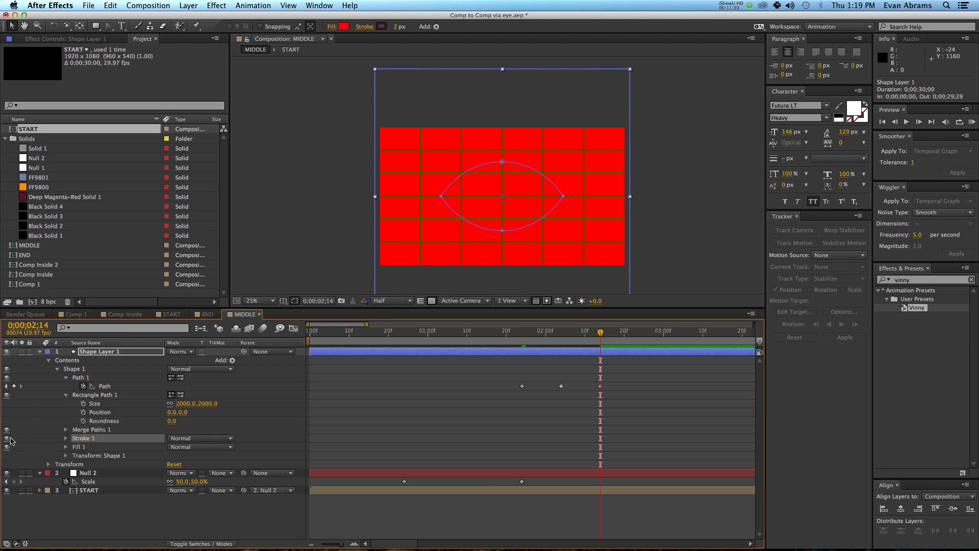
- Set the Merge Paths 1 mode to Exclude Intersections so the fill surrounds the eye opening
click(89, 431)
click(66, 430)
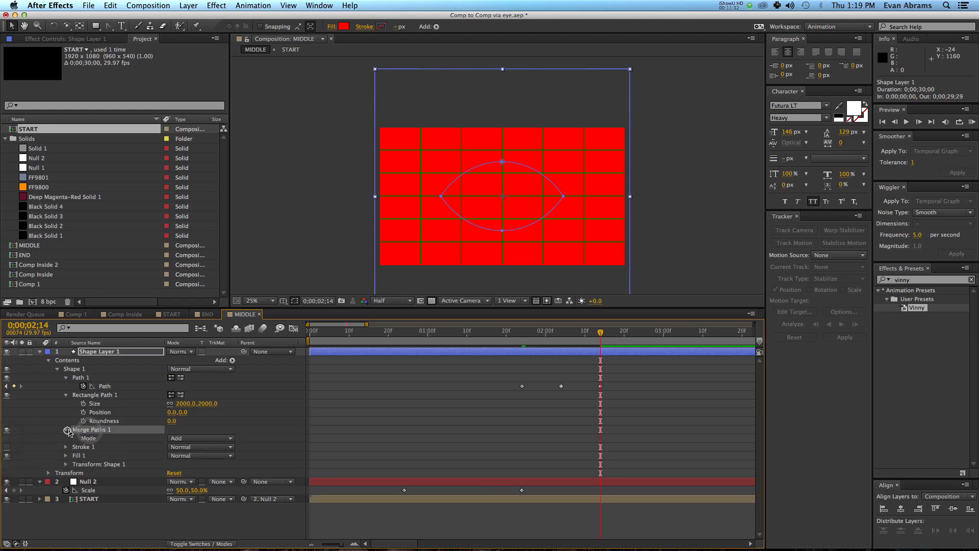
click(178, 438)
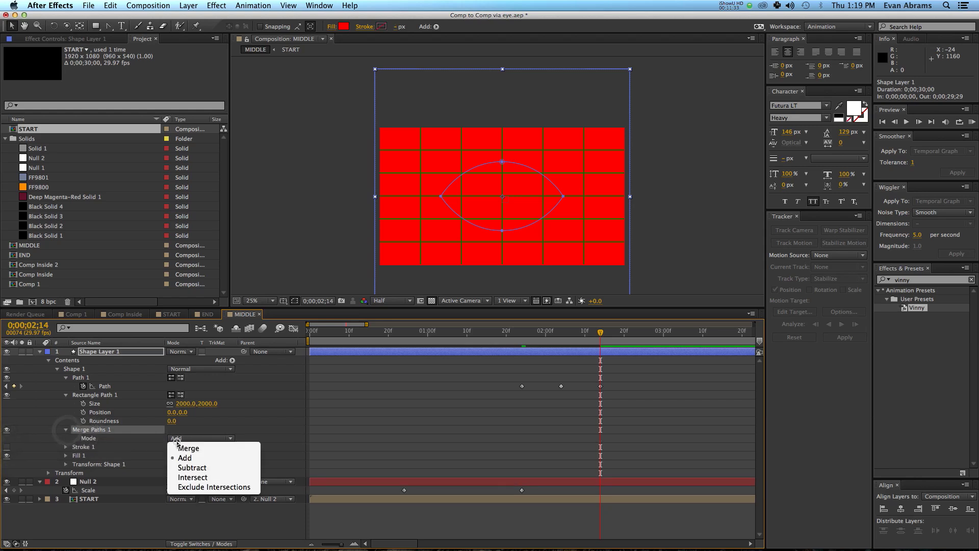
click(181, 467)
click(182, 440)
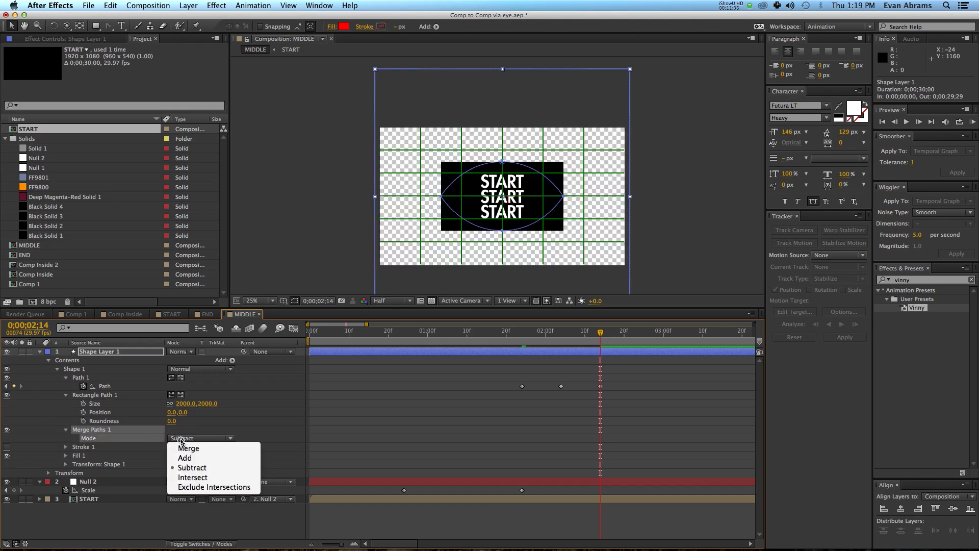
click(197, 487)
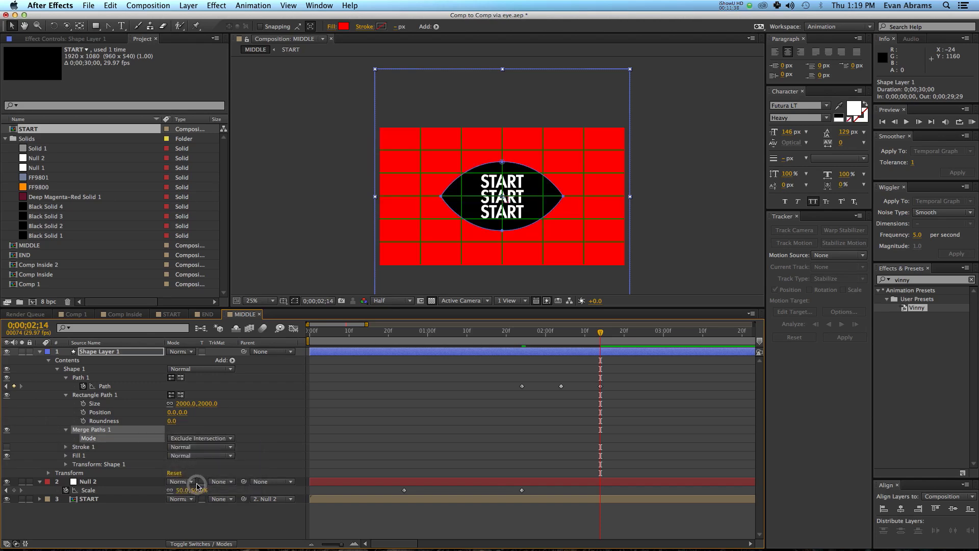
click(260, 408)
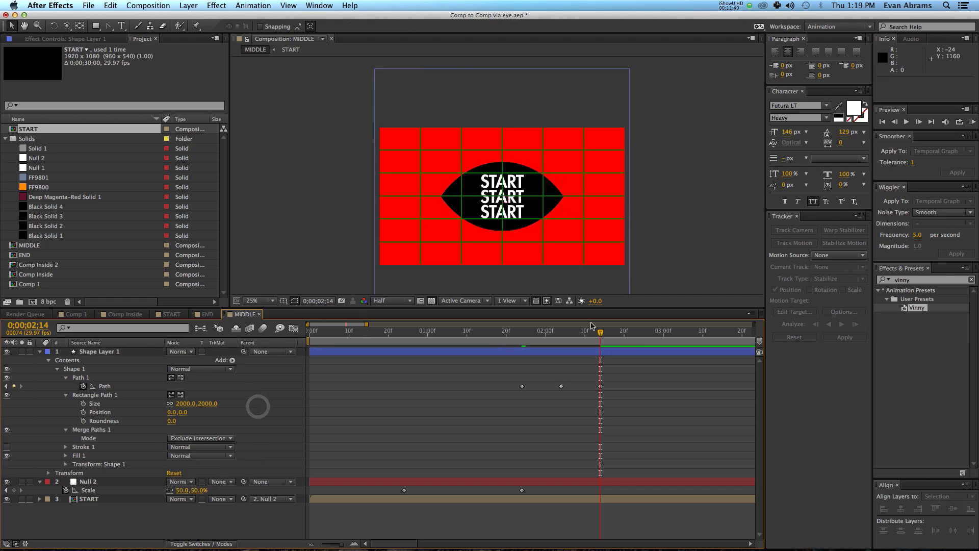
- Parent Shape Layer 1 to Null 2 and scrub the timeline to check the eye's motion
mouse_move(594, 332)
mouse_down()
mouse_move(402, 350)
mouse_move(609, 338)
mouse_up()
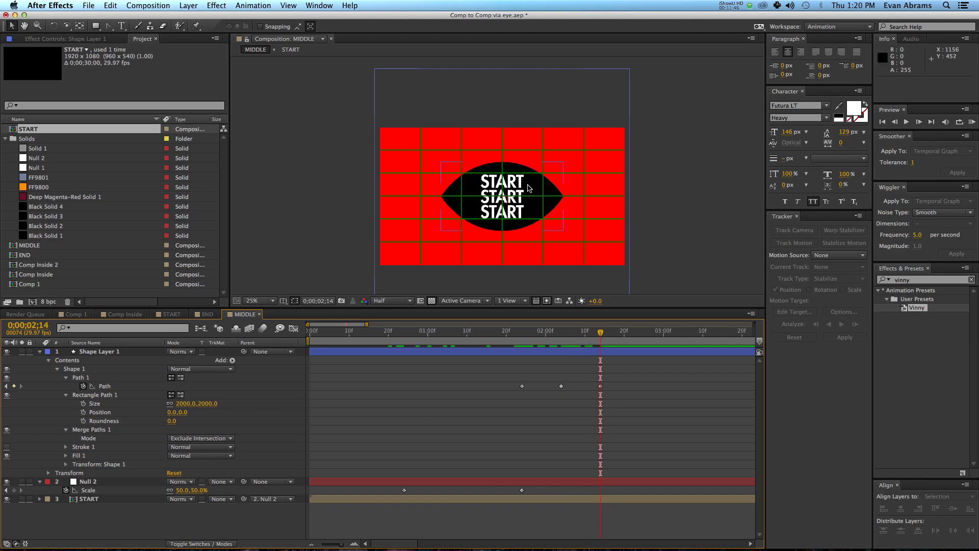
key(period)
key(comma)
drag(235, 357, 142, 479)
drag(565, 346, 598, 352)
- Scale Shape Layer 1 up to 319% so the eye opening clears the frame at 0;00;00;24
click(522, 352)
key(s)
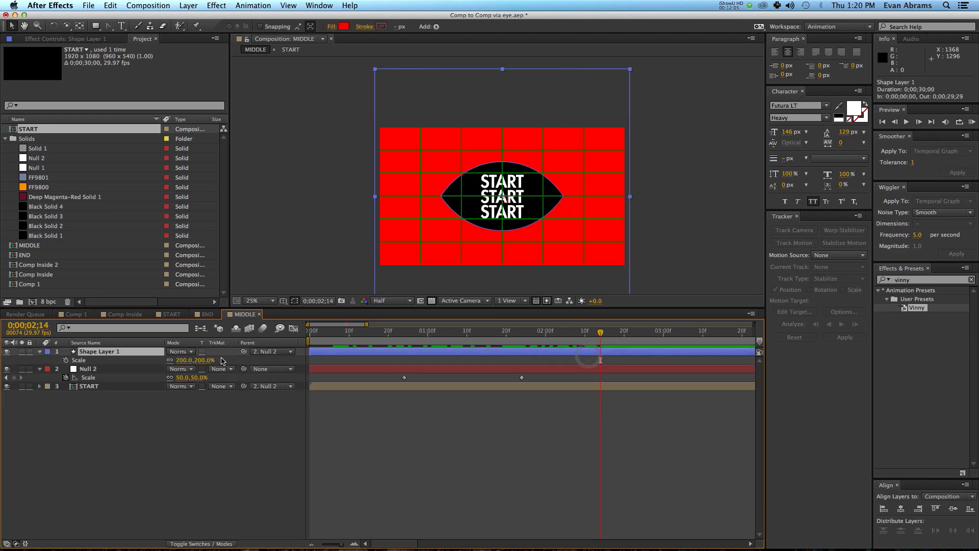
drag(184, 360, 229, 360)
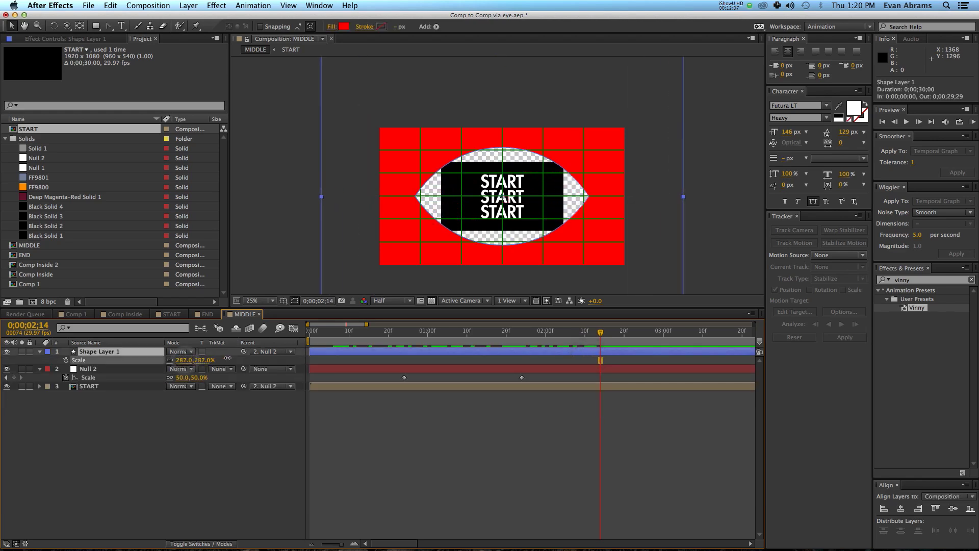
click(517, 333)
drag(517, 334, 403, 354)
drag(186, 362, 199, 357)
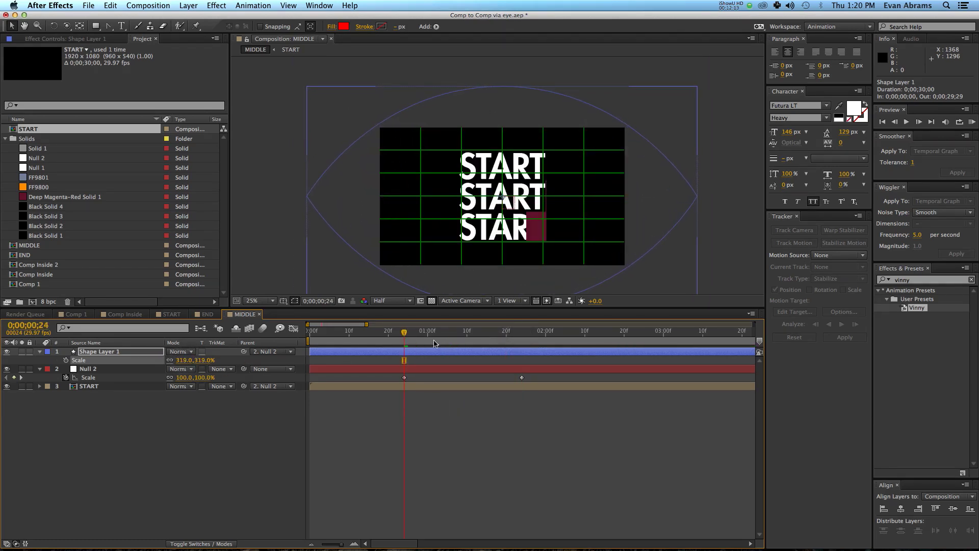
- Scrub and play back the scale transition between 0;00;00;24 and 0;00;01;24 to check the enlarged eye
drag(386, 338, 533, 375)
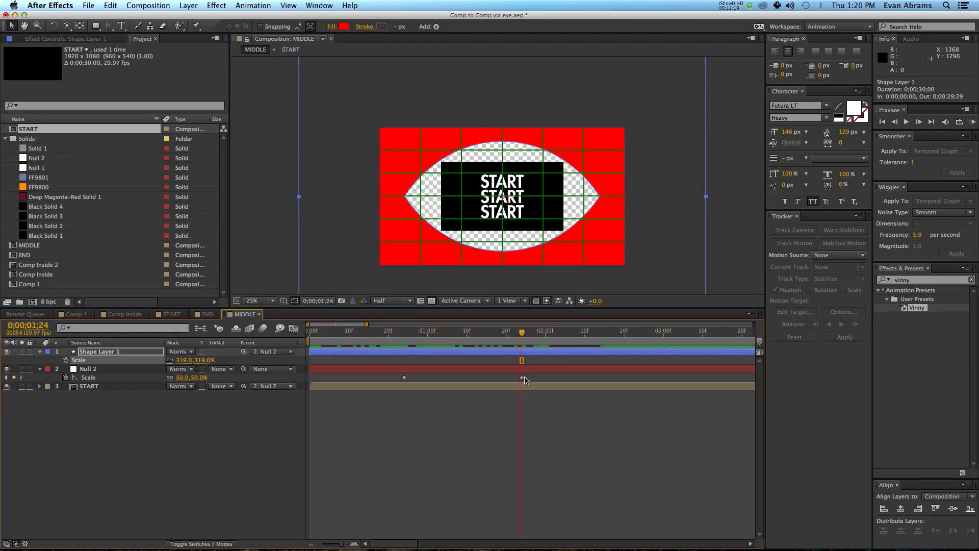
key(space)
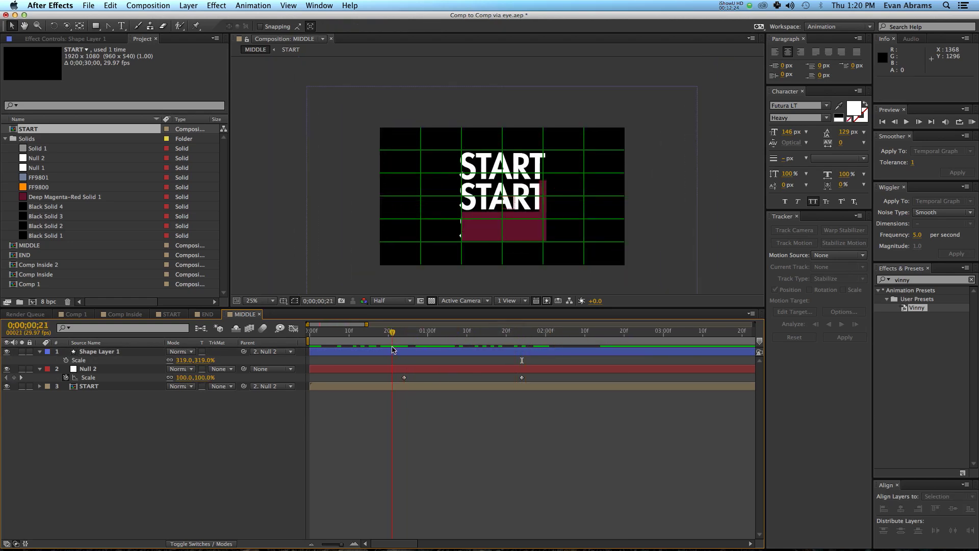
key(space)
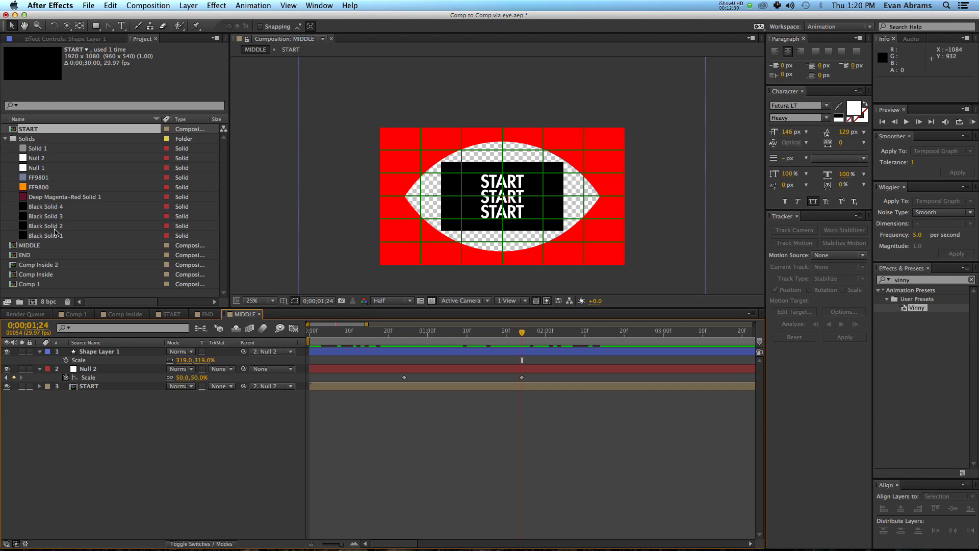
- Add Black Solid 1 to the MIDDLE composition beneath the START layer and leave no layer selected
drag(58, 239, 418, 451)
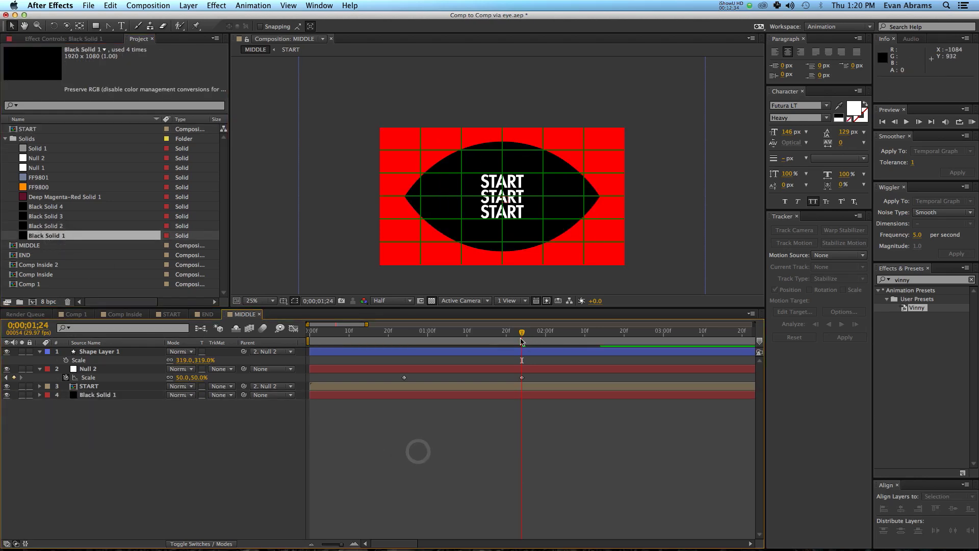
mouse_move(520, 338)
mouse_down()
mouse_move(443, 339)
mouse_move(534, 341)
mouse_move(527, 345)
mouse_up()
click(228, 415)
- Create a frame-filling ellipse on a new shape layer with the Ellipse tool
drag(93, 29, 133, 37)
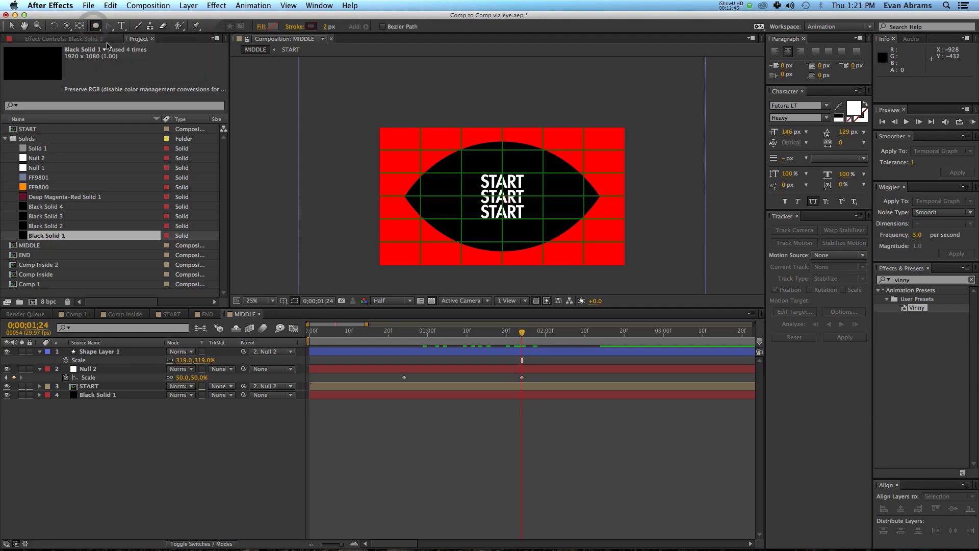
double_click(94, 26)
key(v)
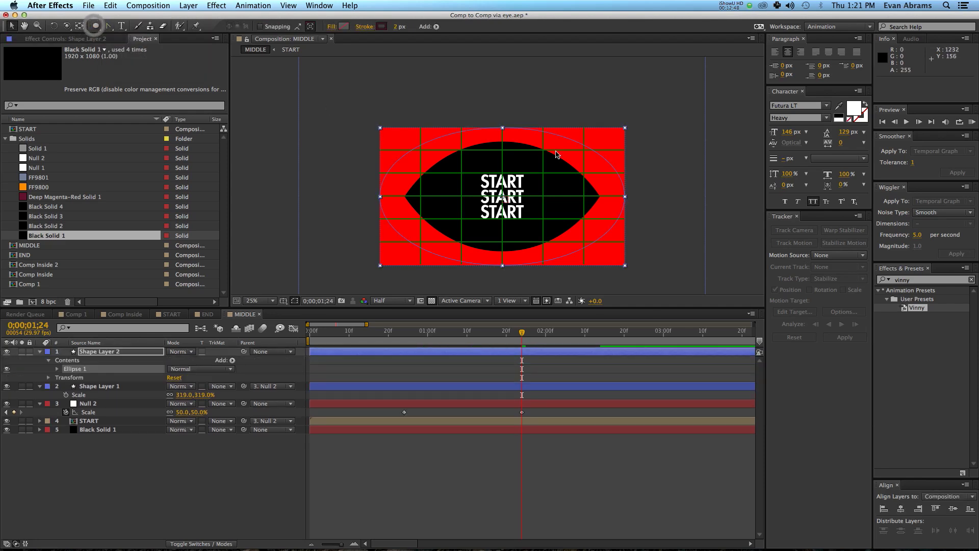
- Set the new ellipse's stroke to None
click(365, 27)
click(440, 256)
click(523, 315)
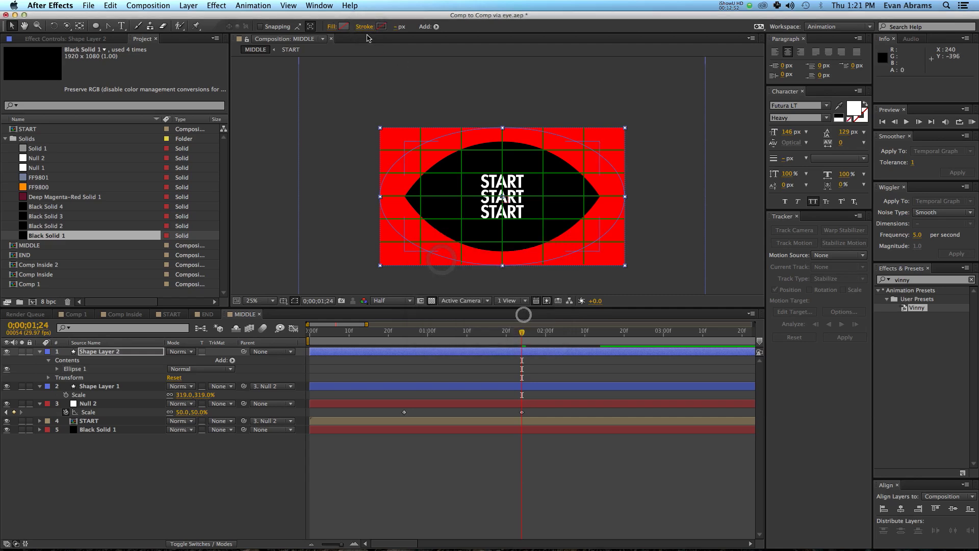
- Give the ellipse a solid color fill in white, FFFFFF
click(331, 26)
click(451, 256)
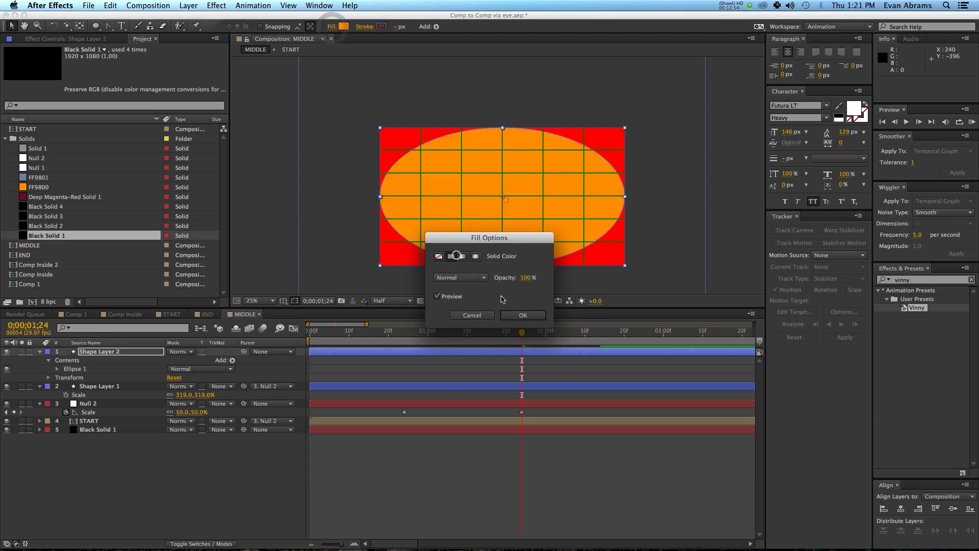
click(517, 313)
click(345, 27)
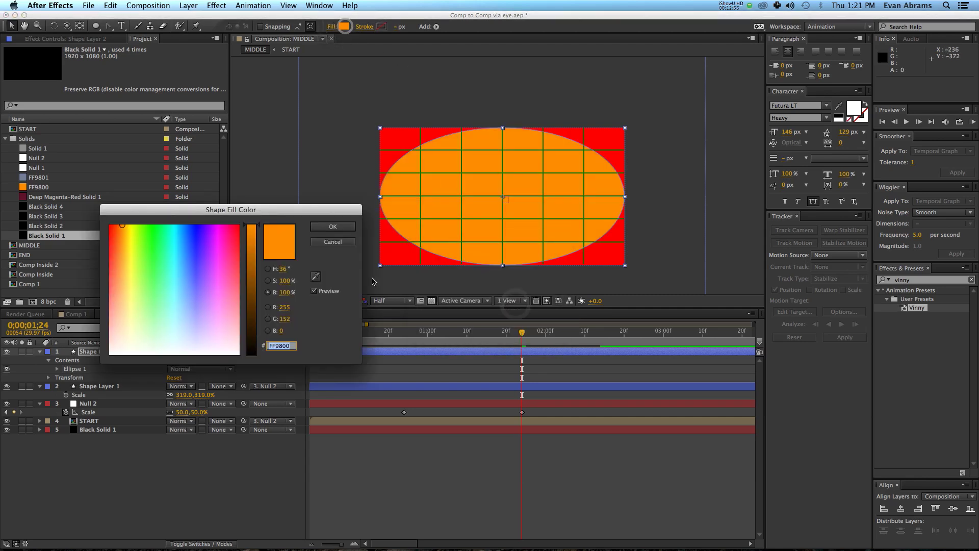
click(176, 311)
click(130, 324)
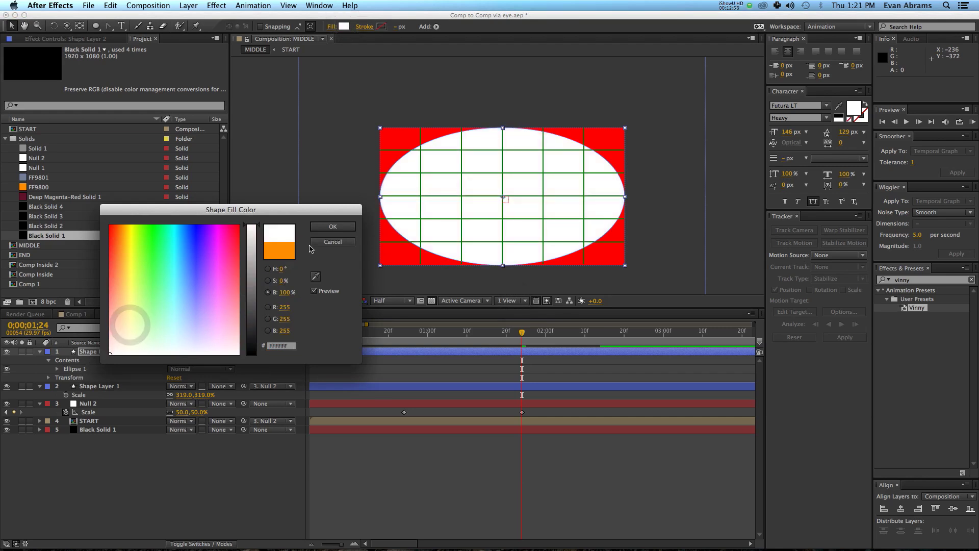
click(331, 226)
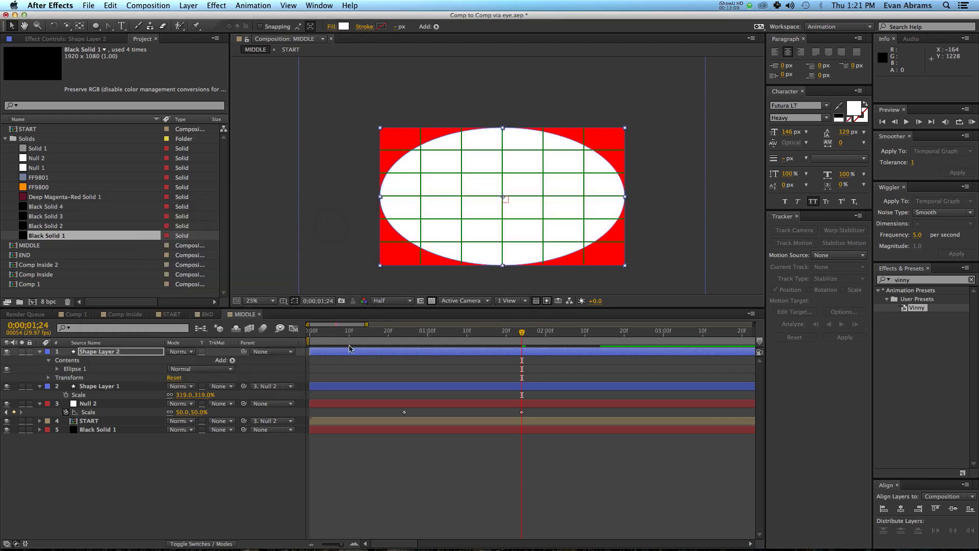
- Set the size of Ellipse Path 1 in Shape Layer 2 to 800 by 800 with proportions unlinked
click(55, 369)
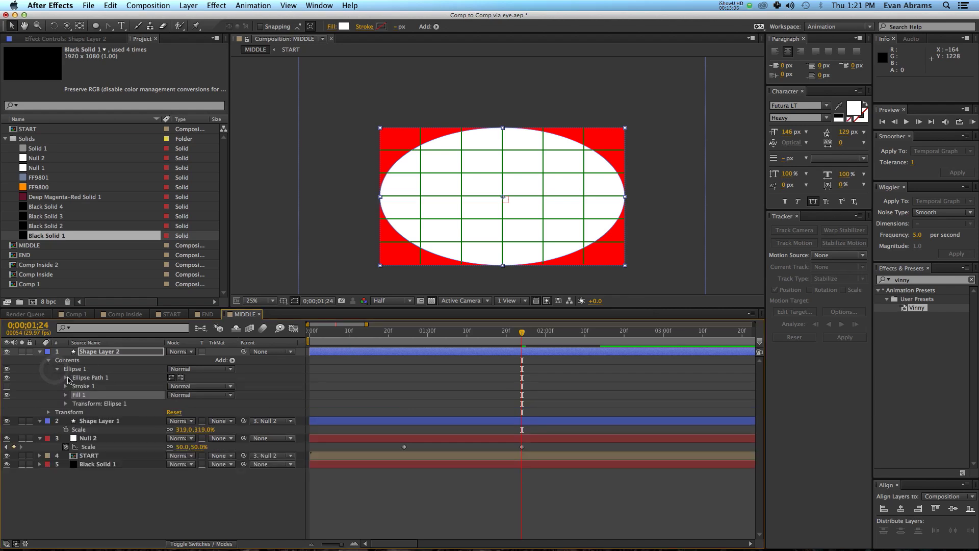
click(66, 377)
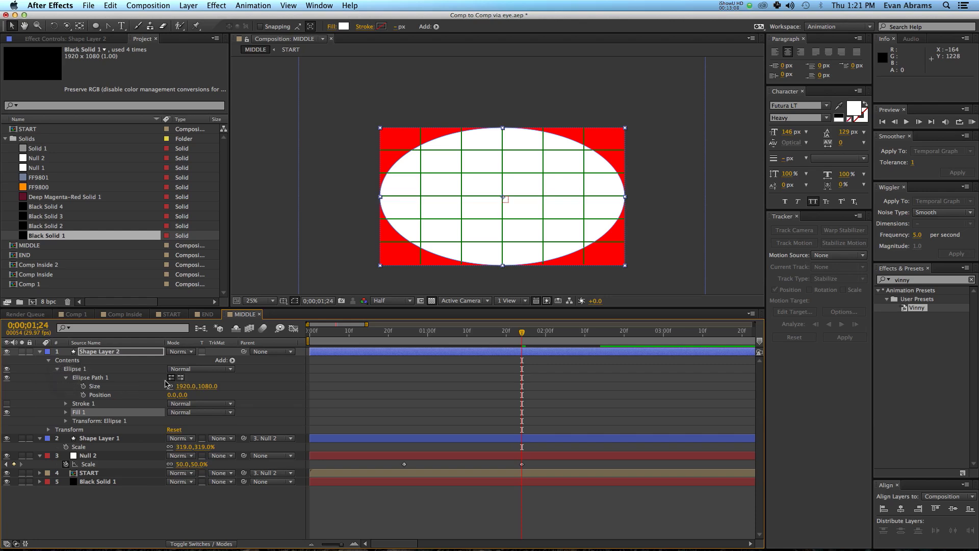
text(800)
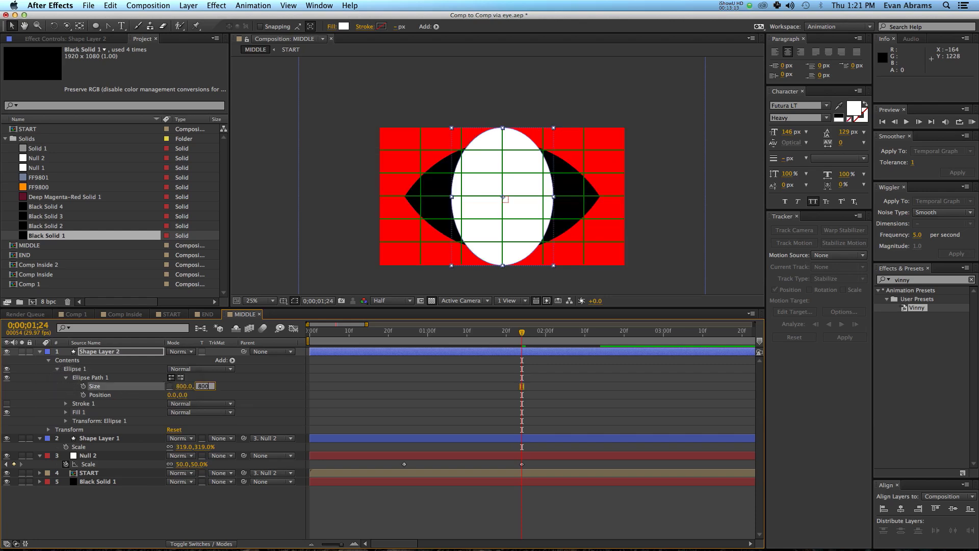
key(Return)
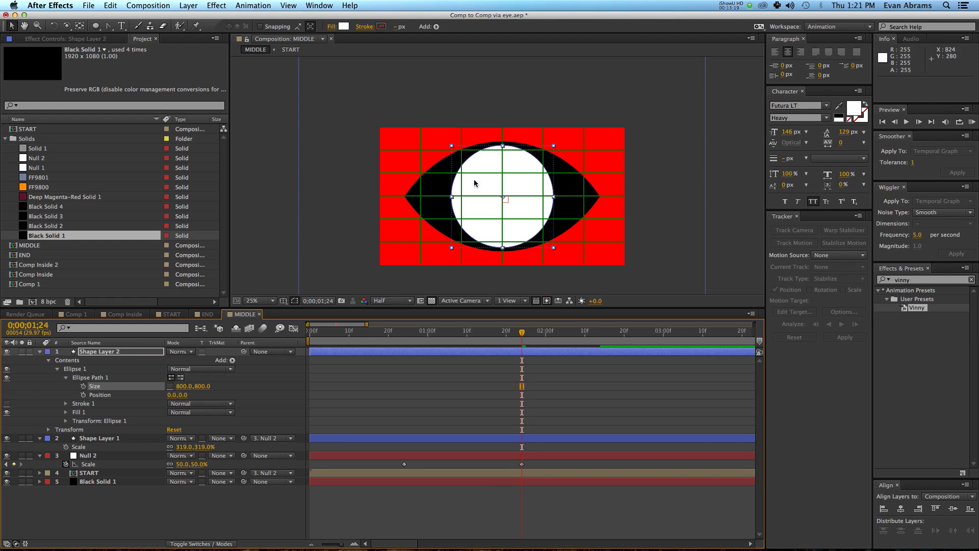
click(265, 385)
- Duplicate Ellipse 1 in Shape Layer 2 and enlarge the lower ellipse's path to 1748 by 1748 with proportions linked
click(66, 369)
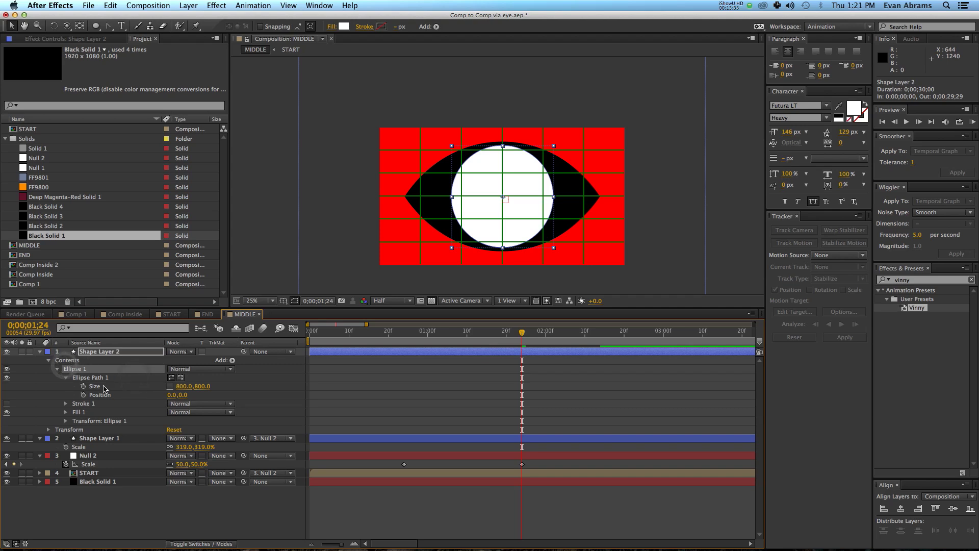
key(super+d)
click(77, 387)
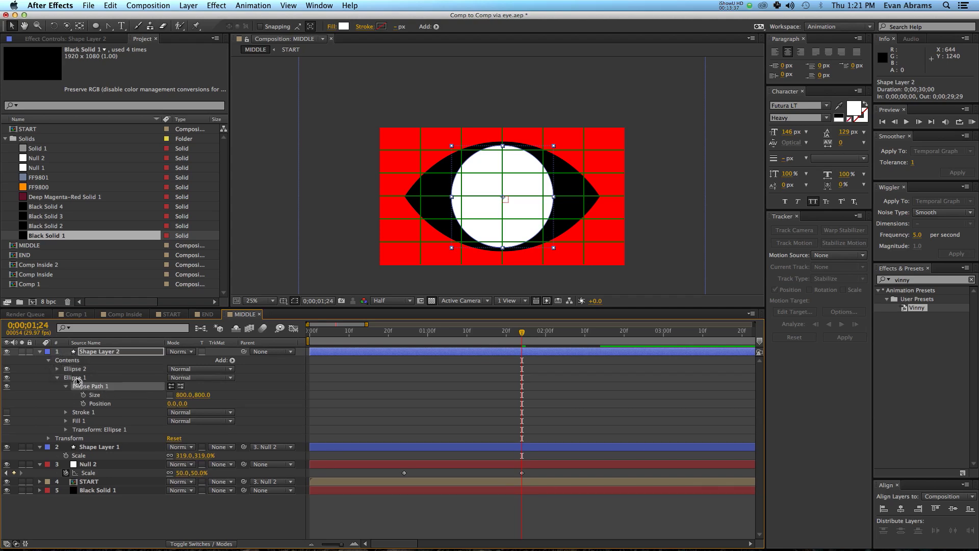
click(74, 380)
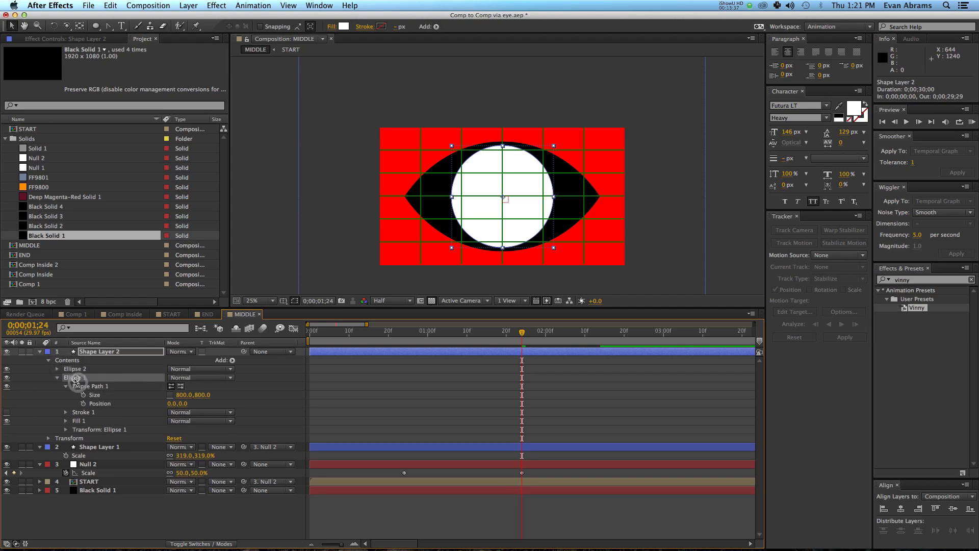
drag(185, 396, 261, 391)
key(super+z)
click(174, 397)
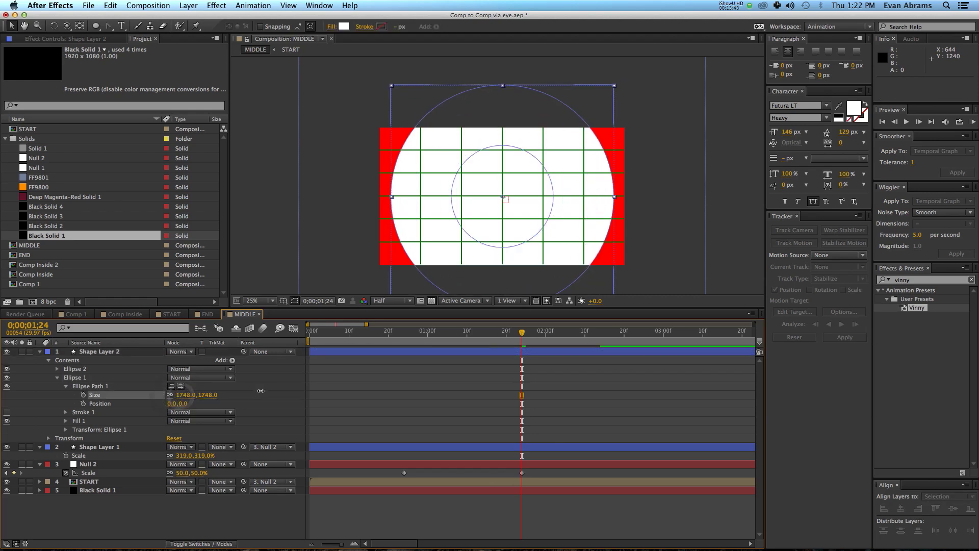
click(247, 386)
- Change the fill color of the smaller circle, Ellipse 2, to a medium-dark purple
click(88, 379)
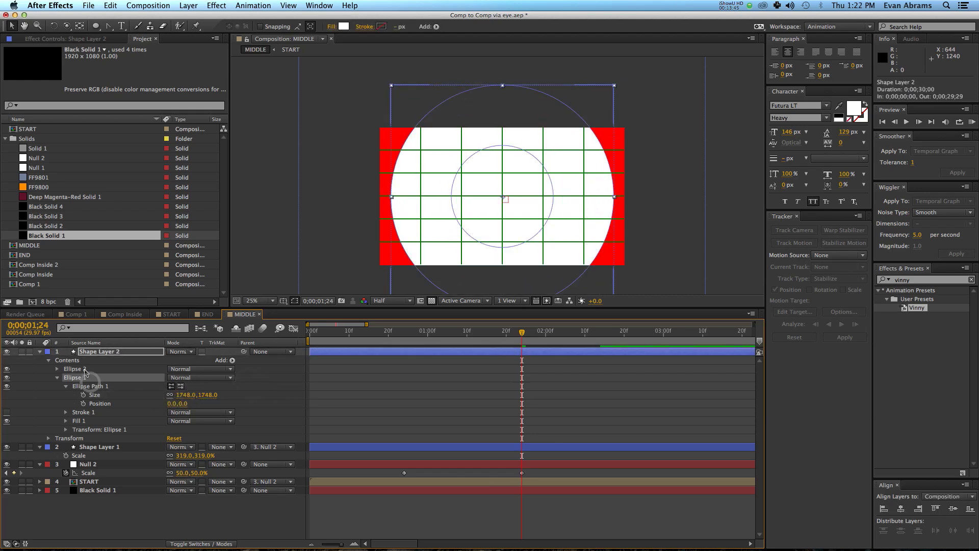
click(81, 369)
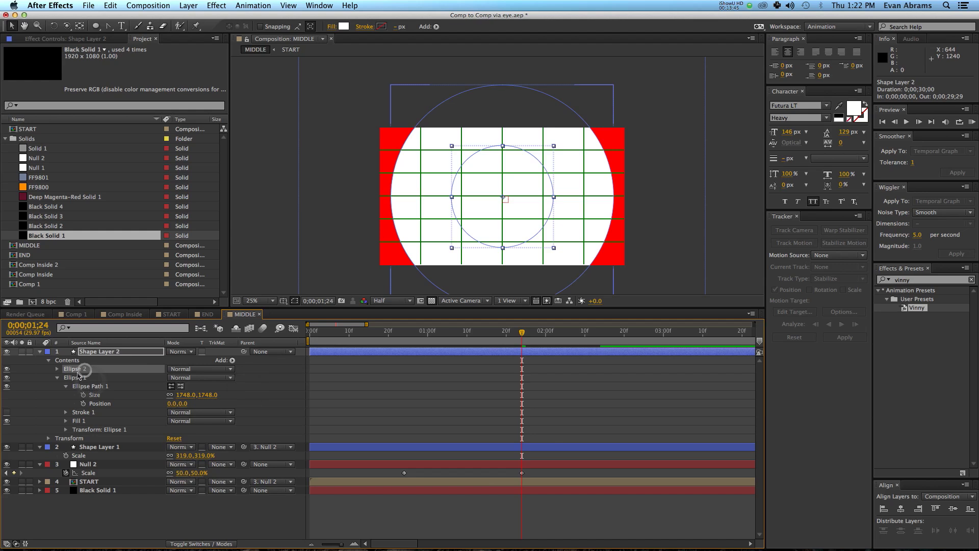
click(346, 26)
mouse_move(248, 261)
mouse_down()
mouse_move(250, 298)
mouse_move(218, 264)
mouse_up()
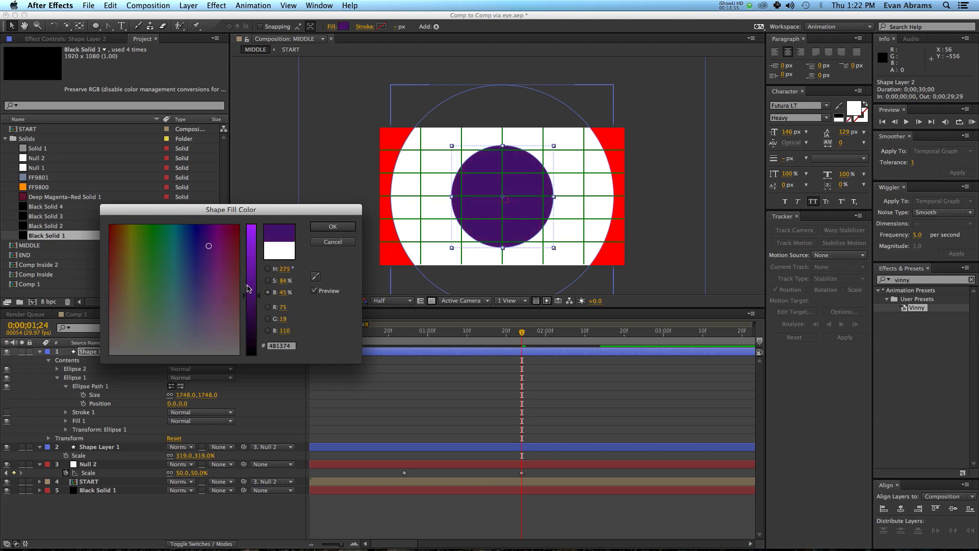
drag(248, 289, 248, 274)
click(327, 225)
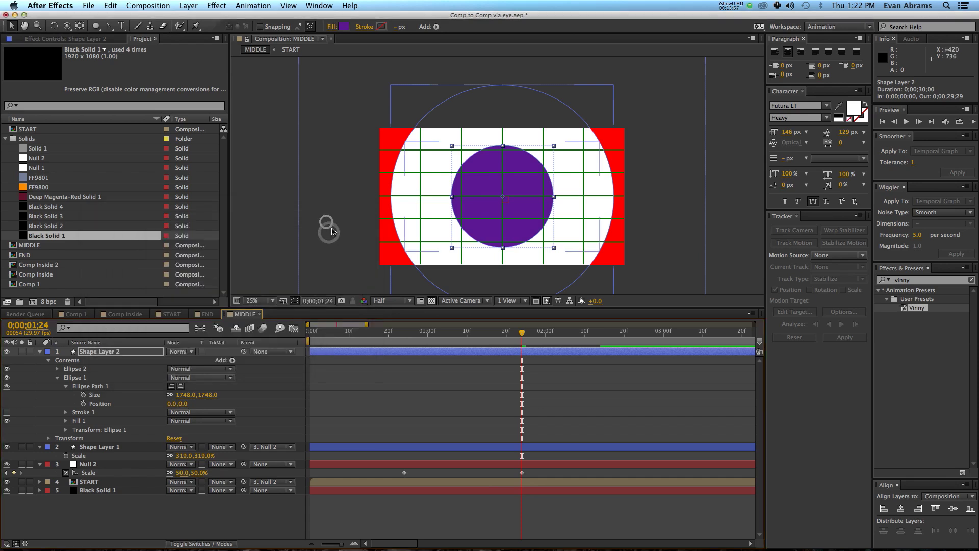
click(78, 377)
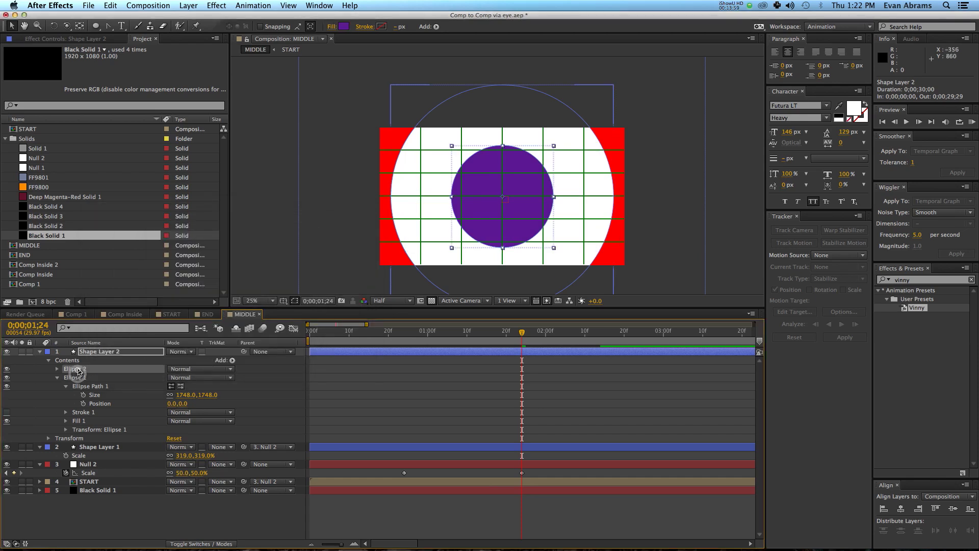
- Duplicate Ellipse 2 in Shape Layer 2 and darken the copy's fill color to black
key(super+d)
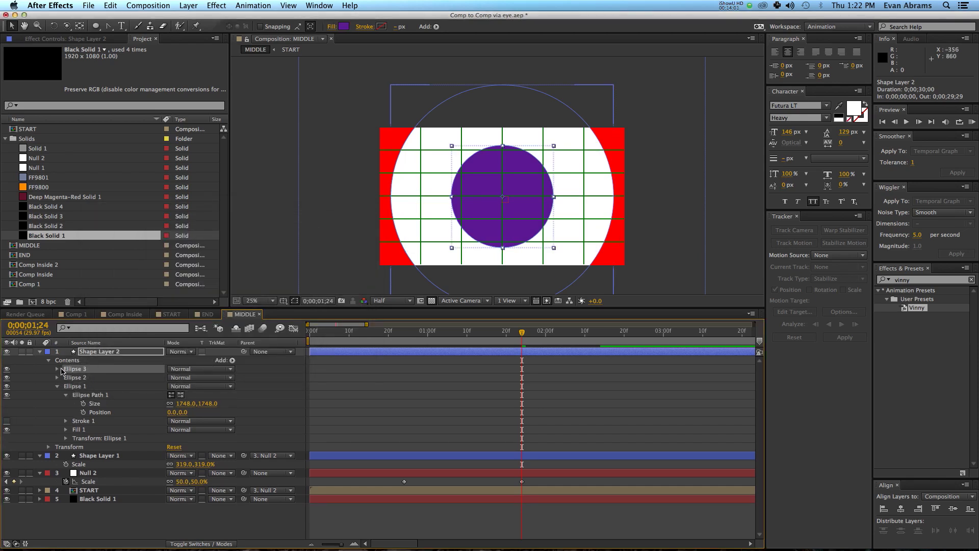
click(342, 27)
drag(257, 273, 261, 375)
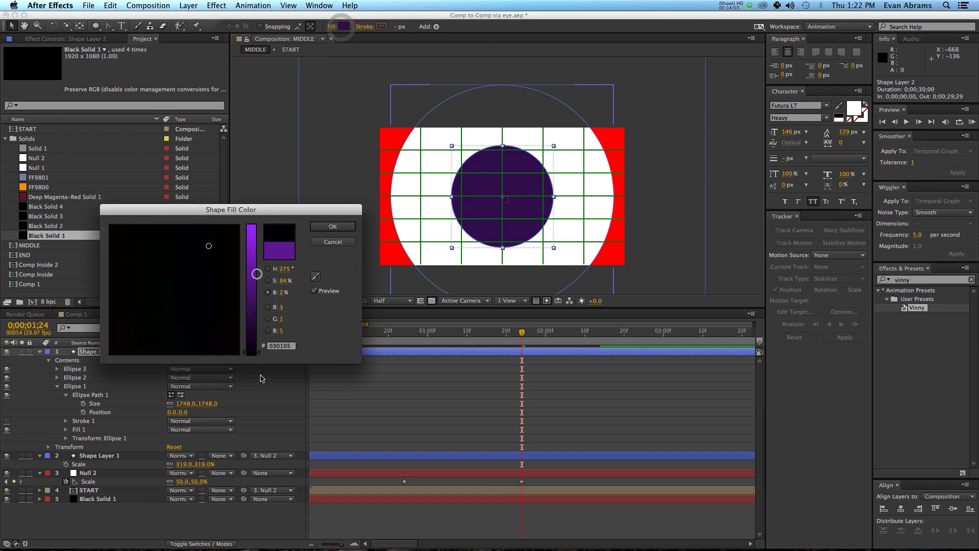
click(329, 227)
- Shrink the black circle's ellipse path to a size of 568 by 568
click(56, 369)
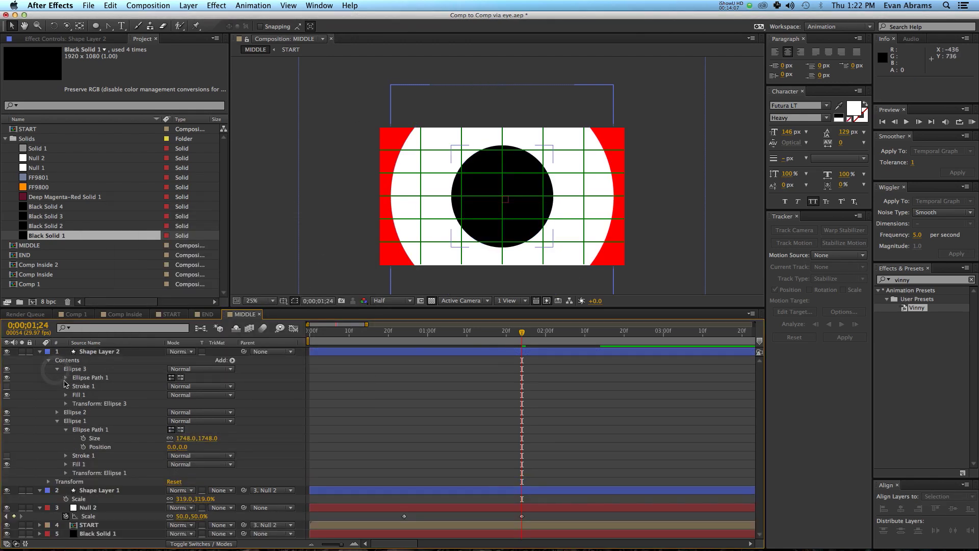
click(66, 379)
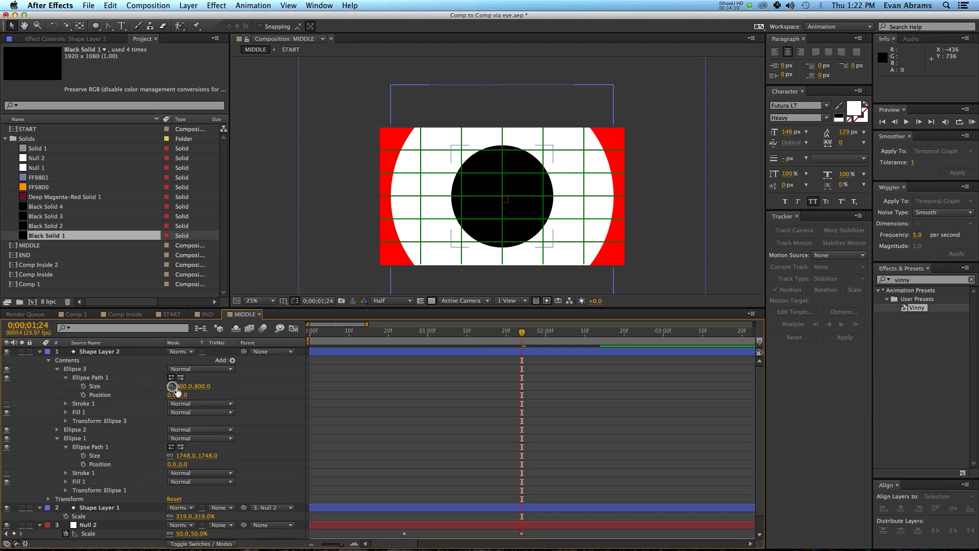
drag(184, 388, 66, 389)
click(263, 380)
click(263, 380)
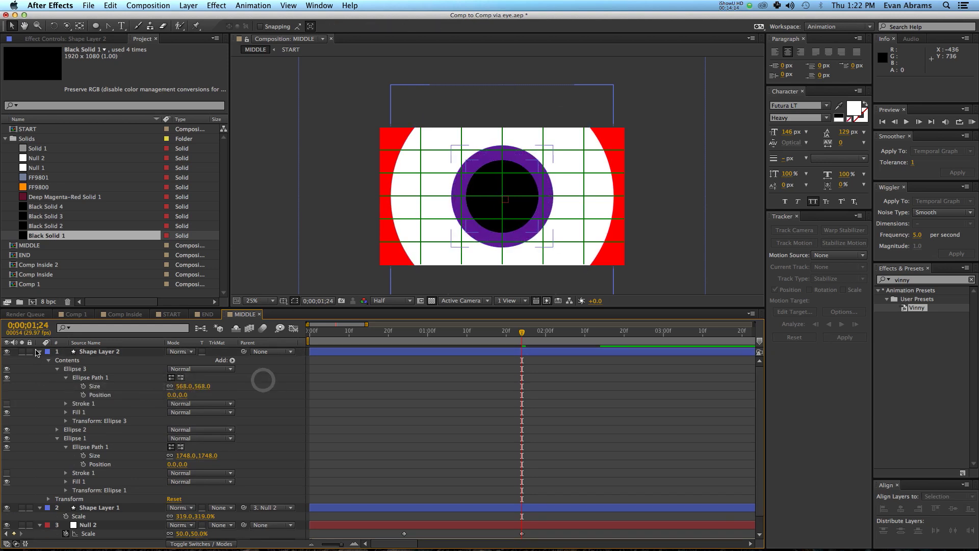
- Collapse Shape Layer 2 and move it below the START layer in the layer stack
click(40, 352)
click(77, 352)
drag(93, 356, 96, 398)
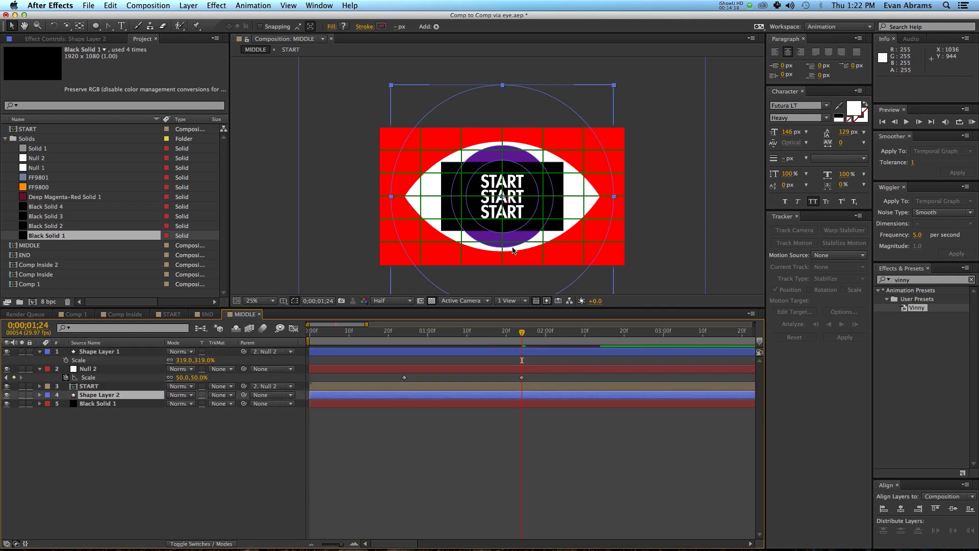
- Parent Shape Layer 2 to Null 2 at 0;00;01;24
key(period)
key(period)
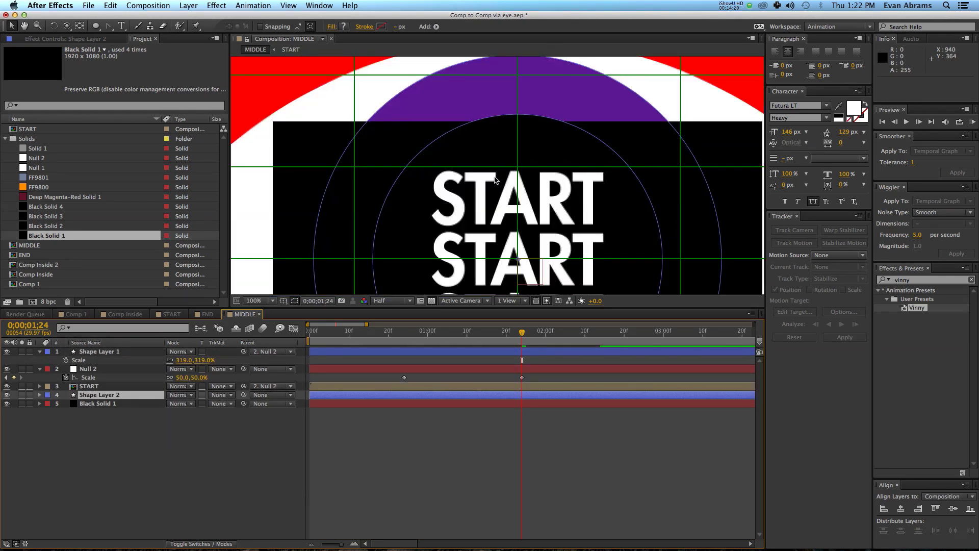
key(comma)
key(comma)
key(period)
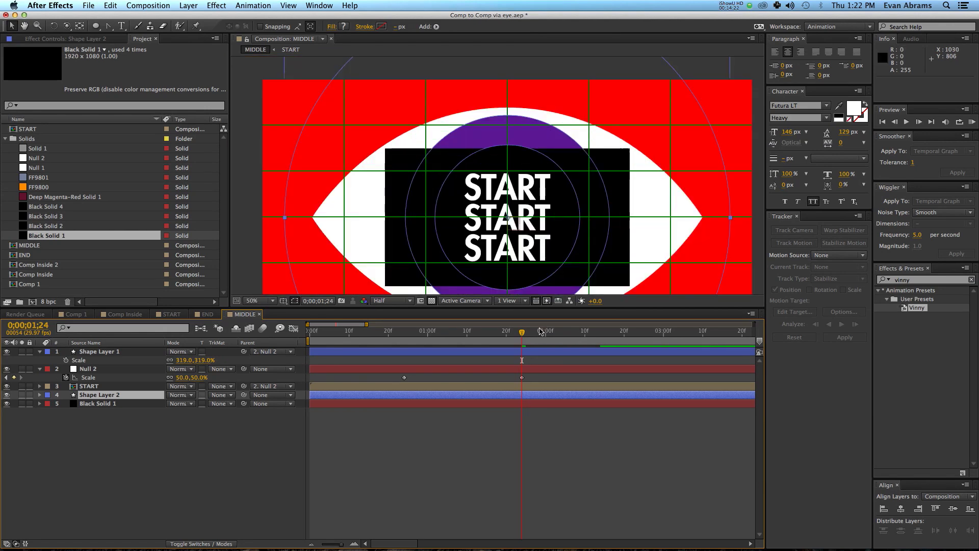
mouse_move(519, 337)
mouse_down()
mouse_move(425, 341)
mouse_move(524, 342)
mouse_up()
drag(244, 395, 106, 370)
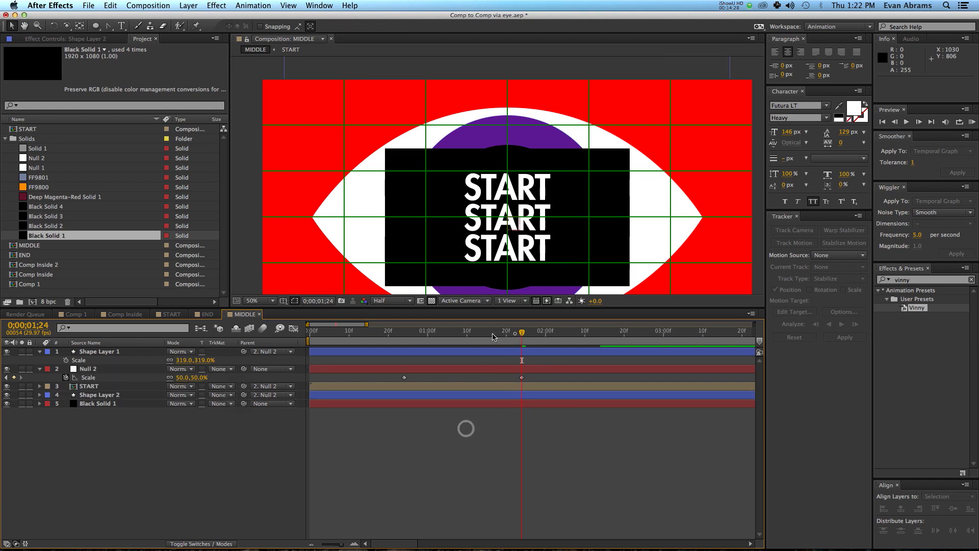
- Scrub and preview the MIDDLE timeline to examine how the eyeball scales with START and behaves through the blink
click(363, 333)
drag(361, 335, 522, 339)
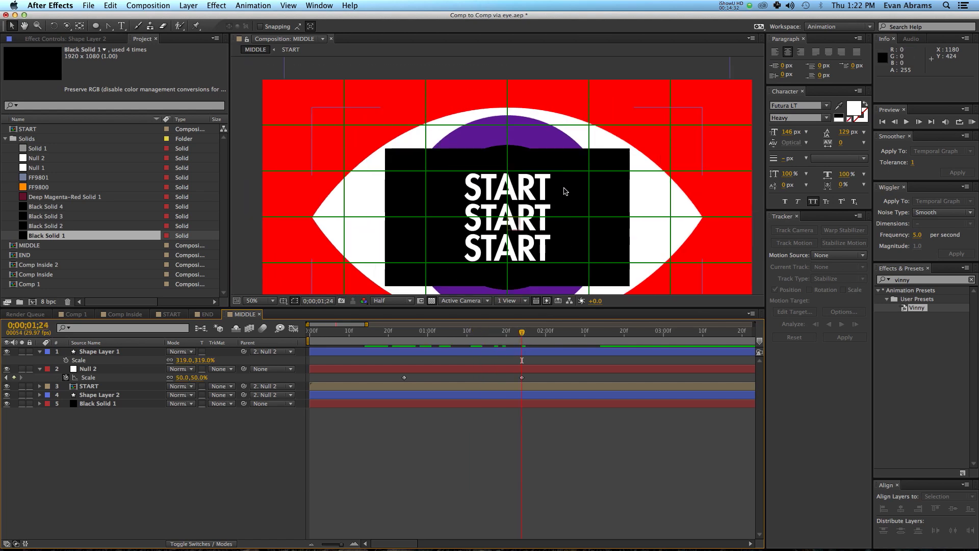
key(comma)
click(562, 400)
key(space)
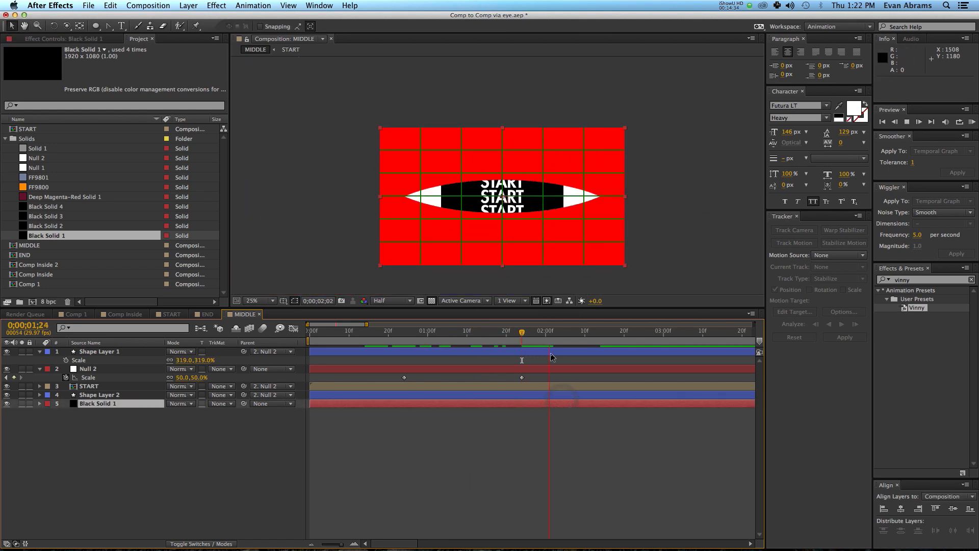
key(space)
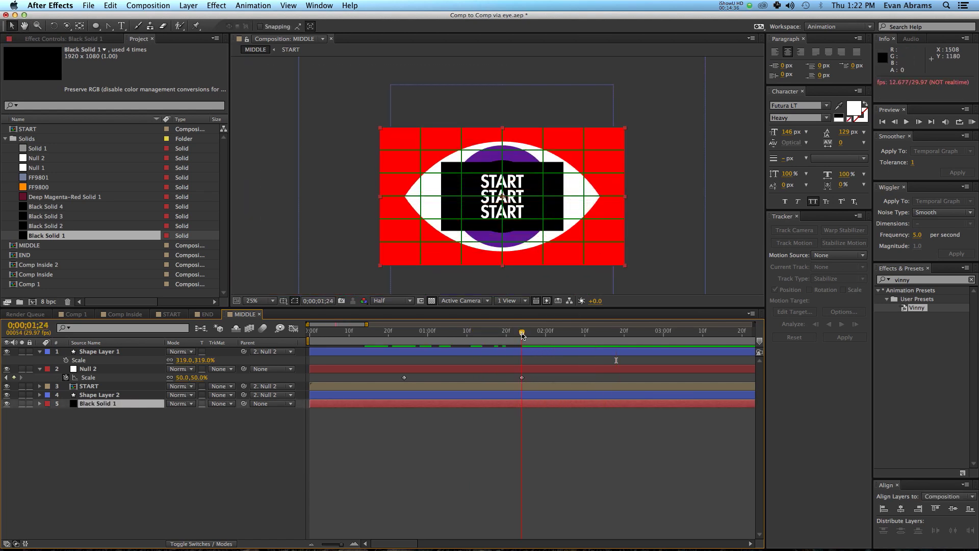
click(522, 423)
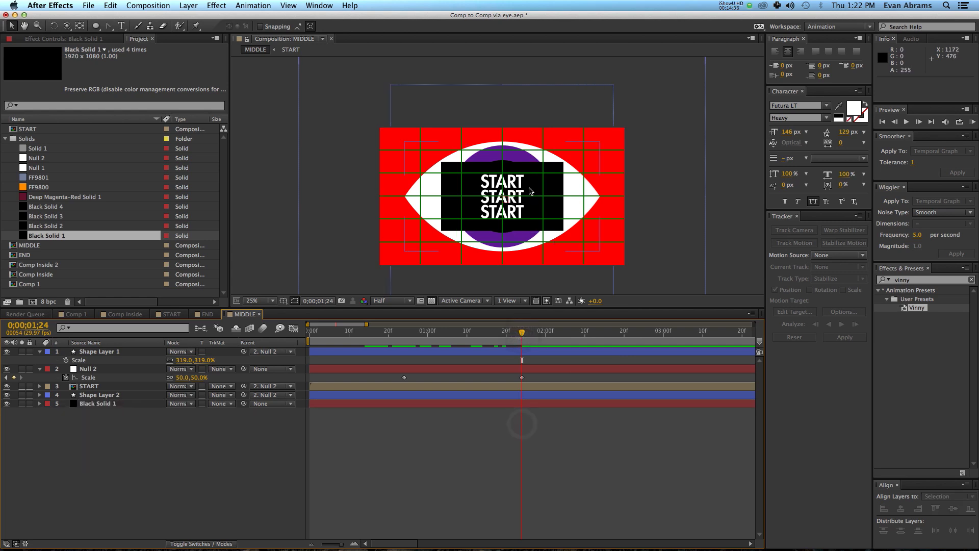
click(527, 397)
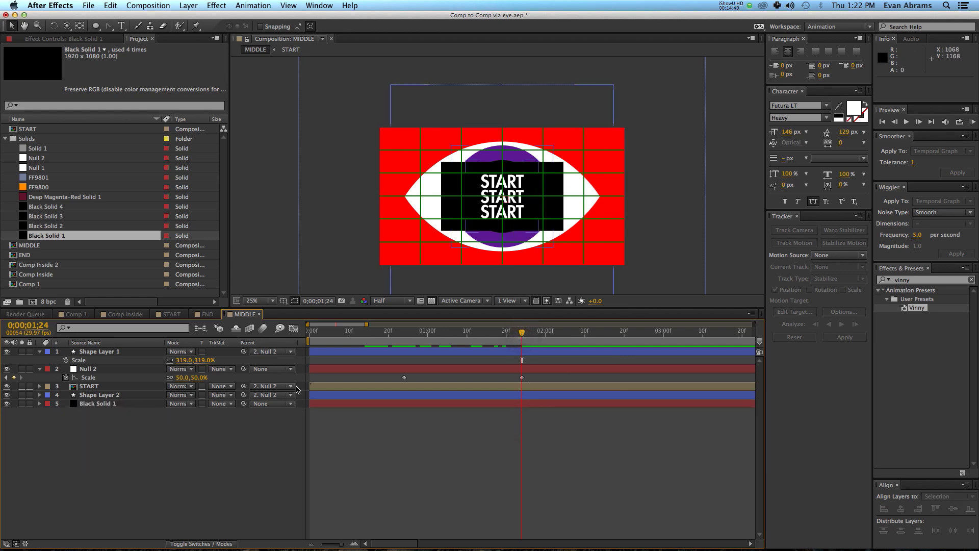
- Rename Shape Layer 2 as eyeball
click(121, 396)
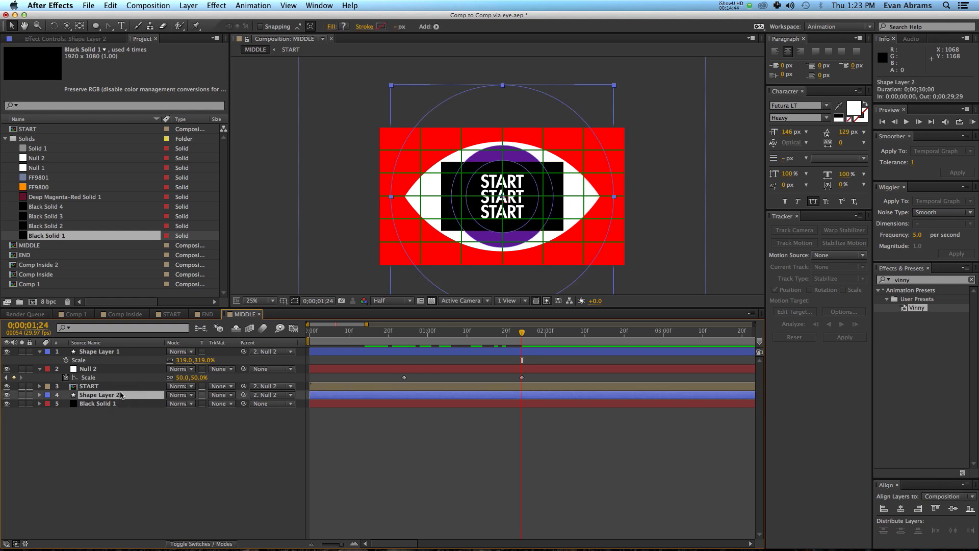
key(Return)
text(eyeball)
key(Return)
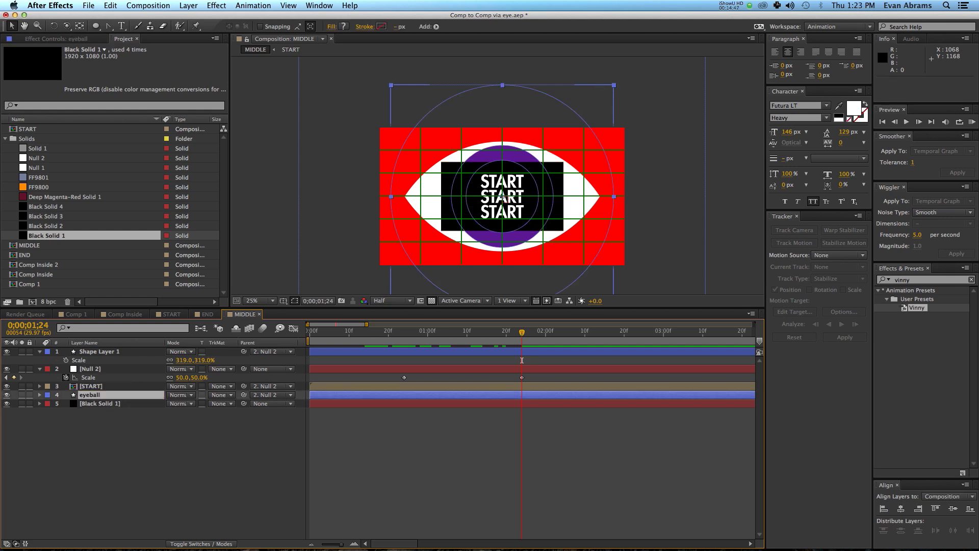
- Reveal the eyeball layer's modified properties and add Size keyframes for Ellipse 3 and Ellipse 2 at 0;00;01;24
key(u)
key(u)
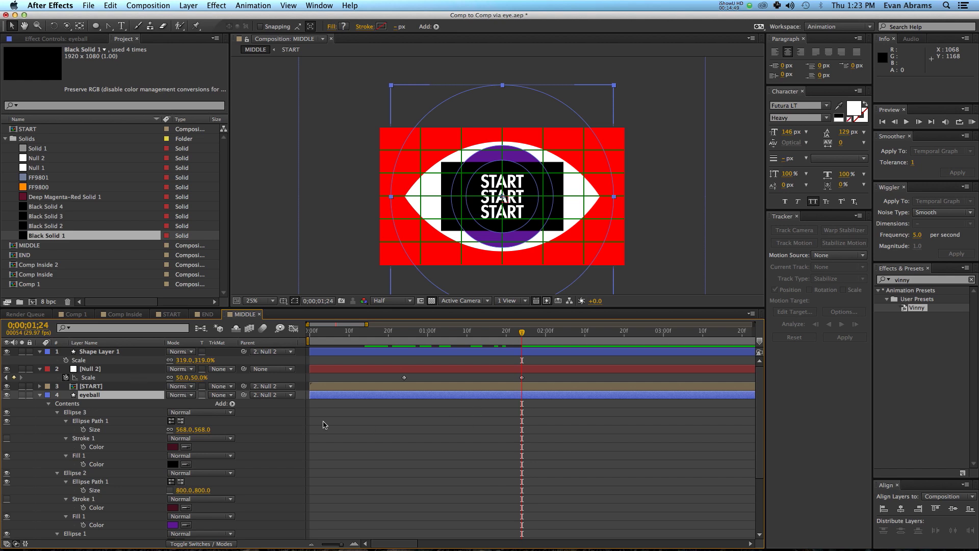
click(84, 429)
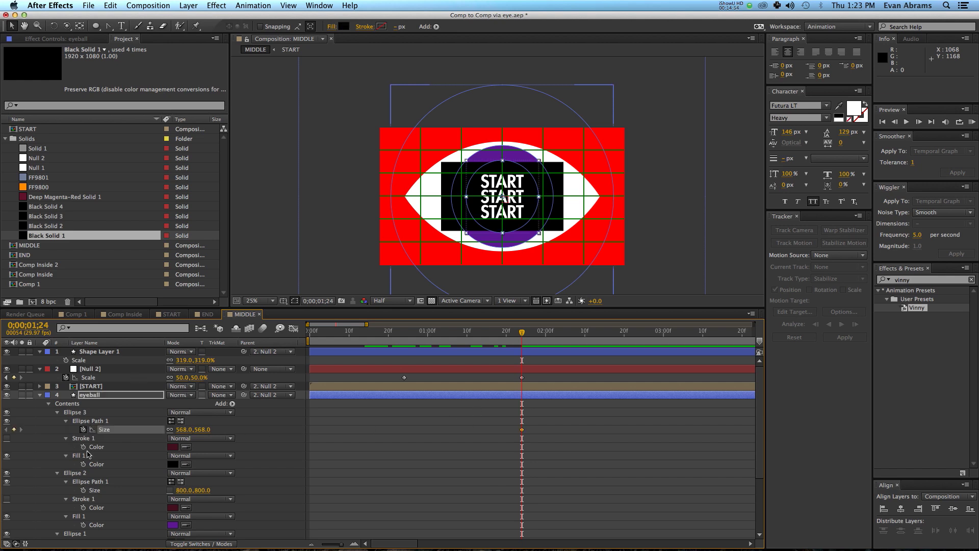
scroll(88, 454, down, 2)
click(83, 465)
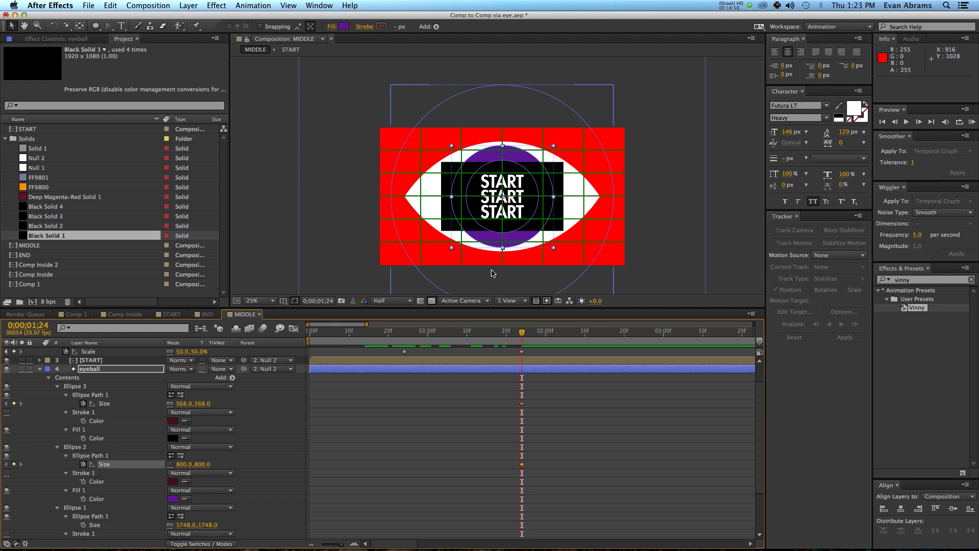
- At 0;00;00;24, keyframe Ellipse 2's size at 1198 by 1198 and Ellipse 3's size at 1126 by 1126, then scrub the animation
click(404, 345)
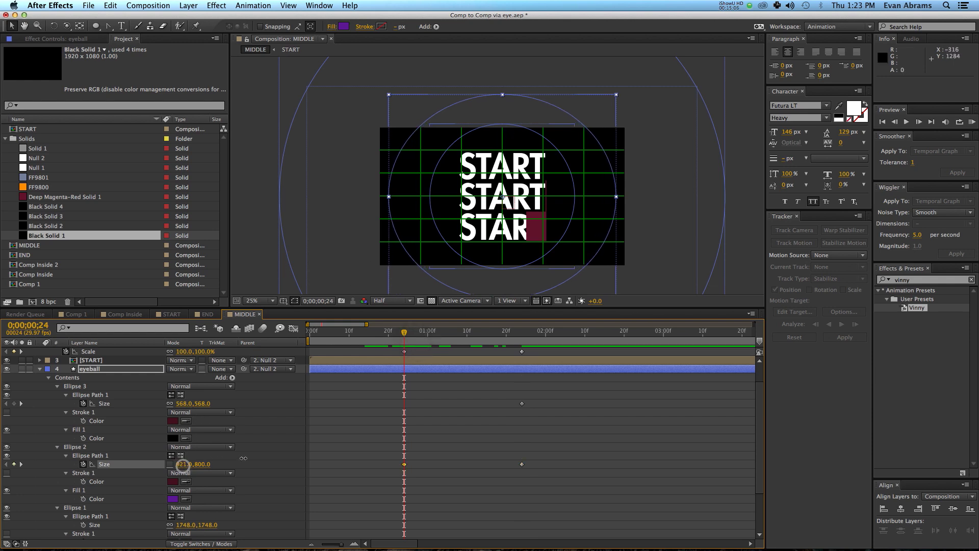
key(super+z)
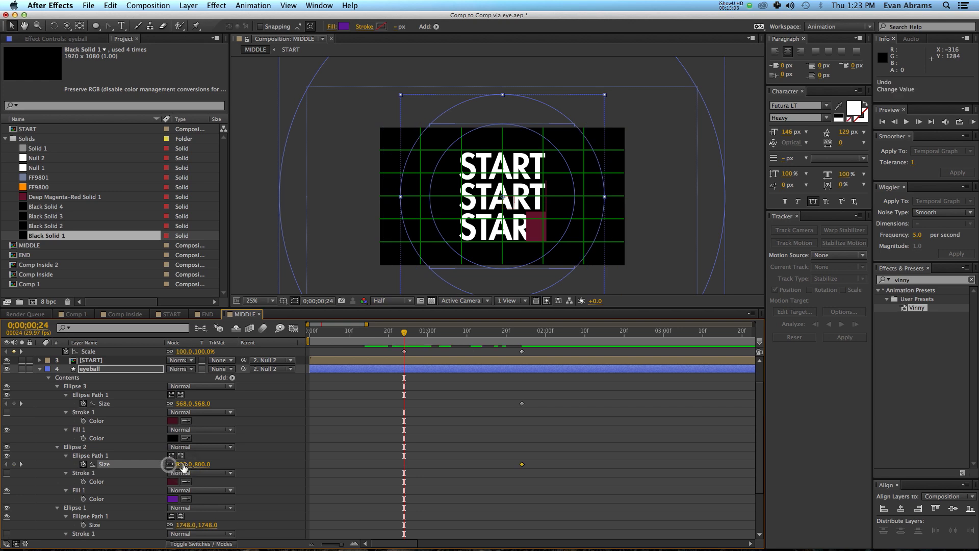
drag(182, 467, 358, 436)
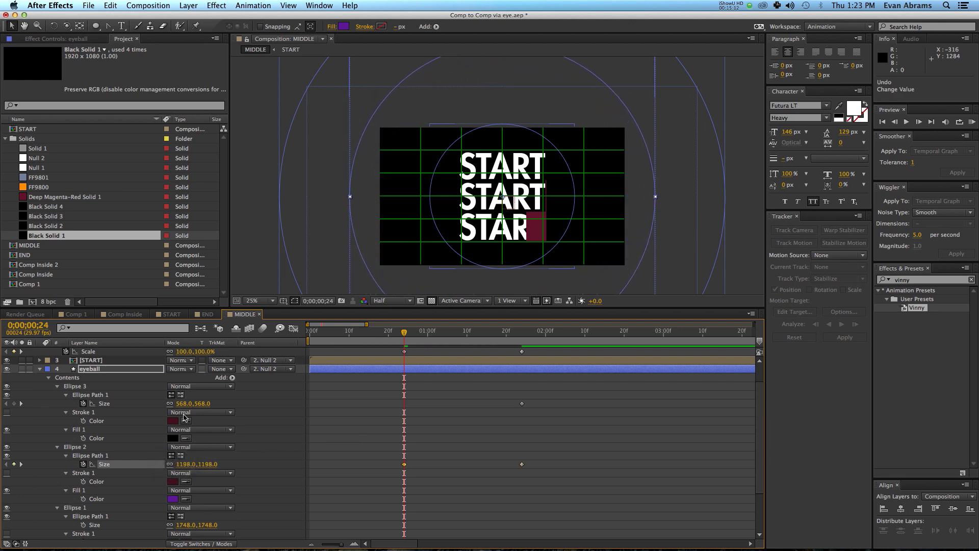
drag(184, 405, 438, 374)
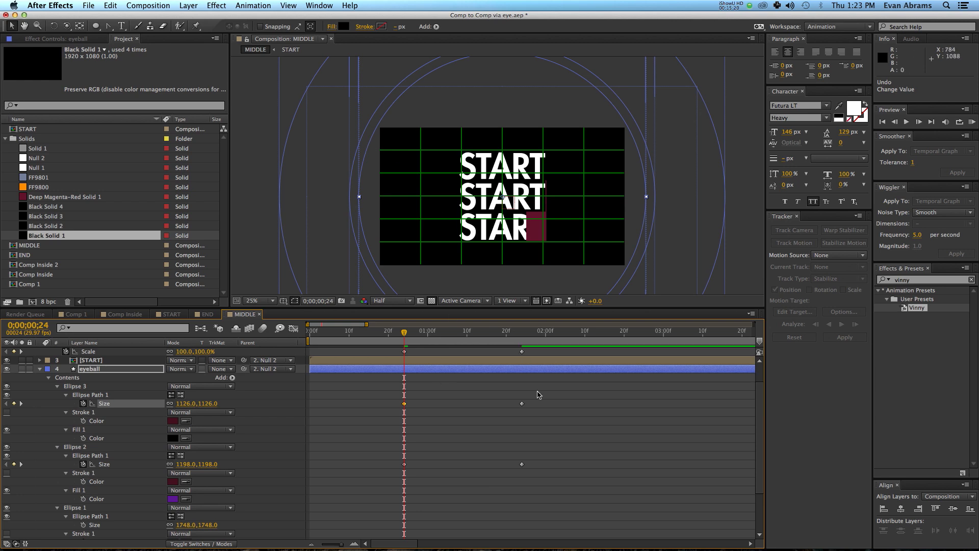
drag(538, 394, 384, 490)
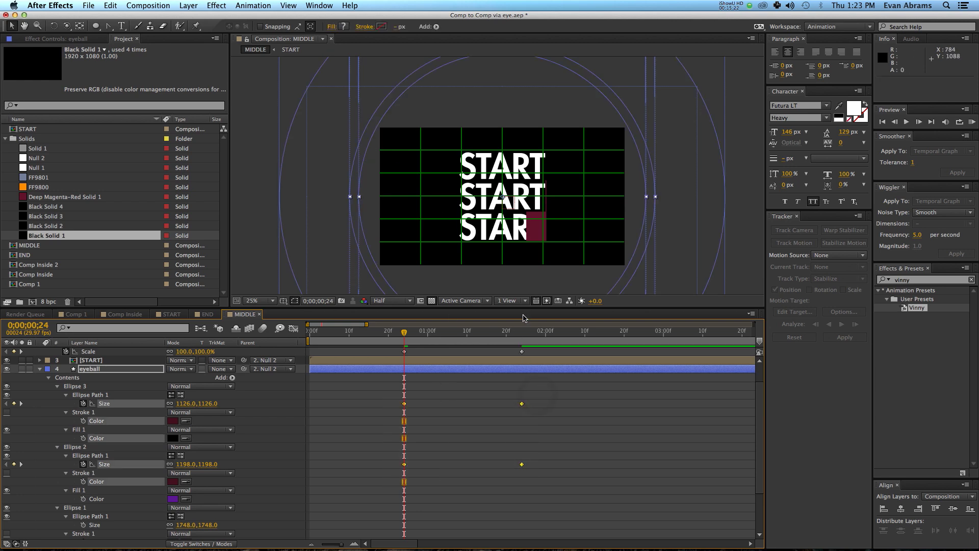
drag(413, 337, 407, 359)
- Duplicate the eyeball layer and move the copy directly above the START layer
click(413, 370)
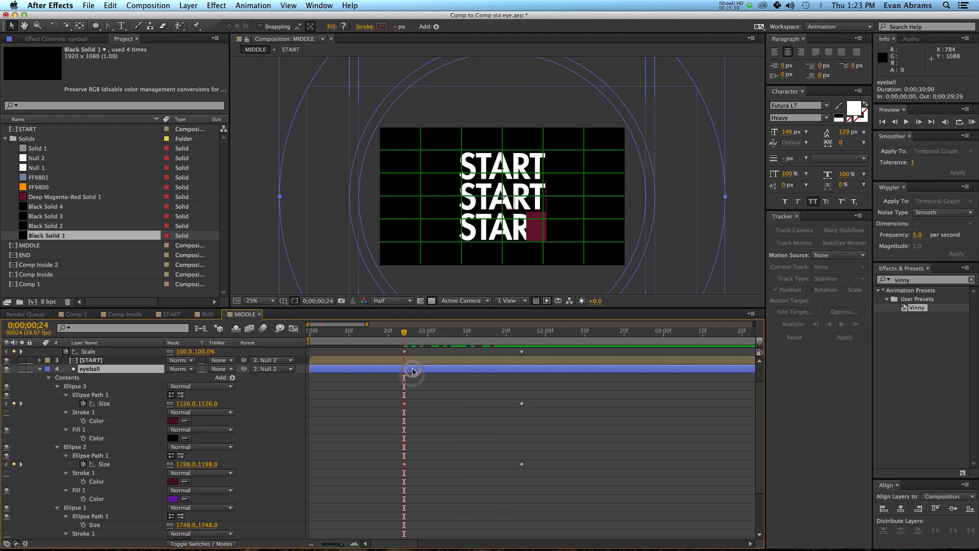
key(super+d)
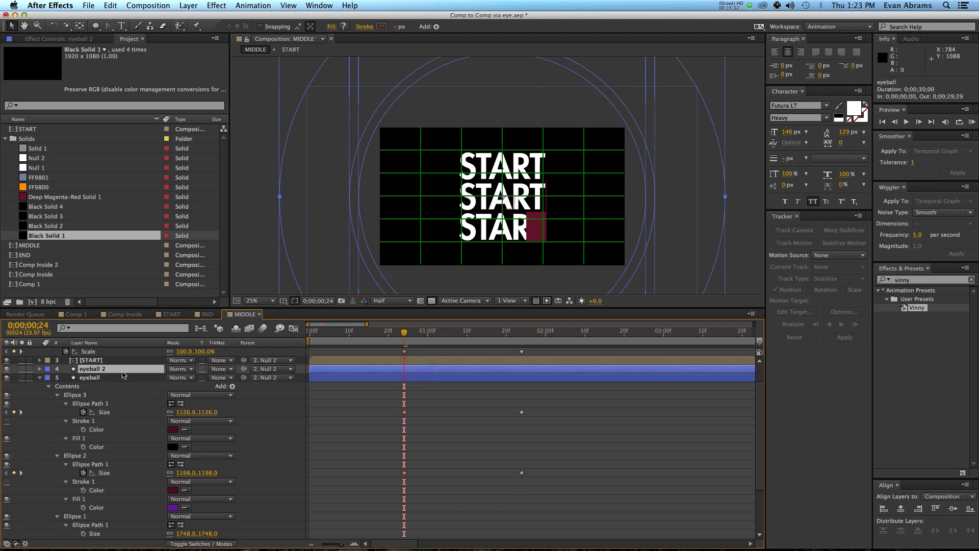
drag(123, 371, 123, 359)
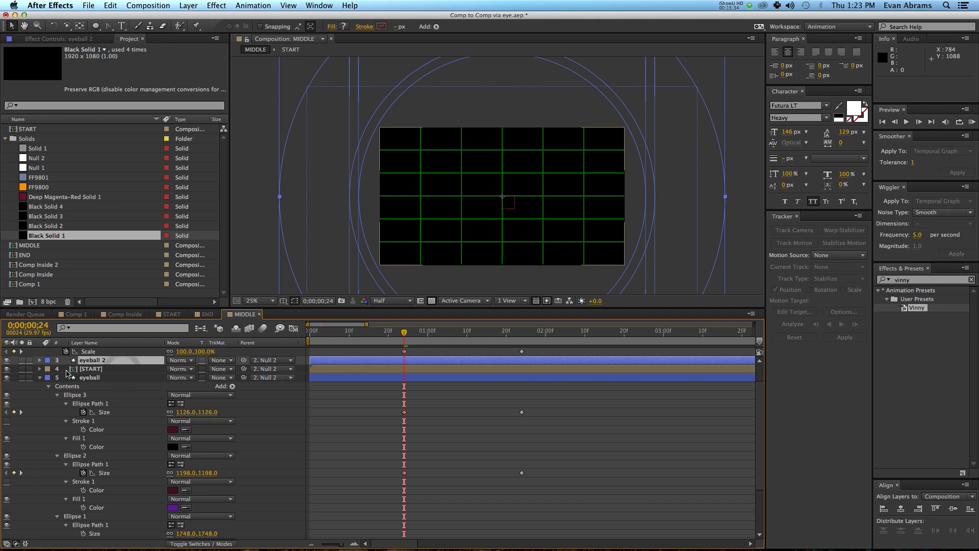
- Delete Ellipse 1 and Ellipse 2 from the eyeball 2 layer, keeping only Ellipse 3
key(u)
key(u)
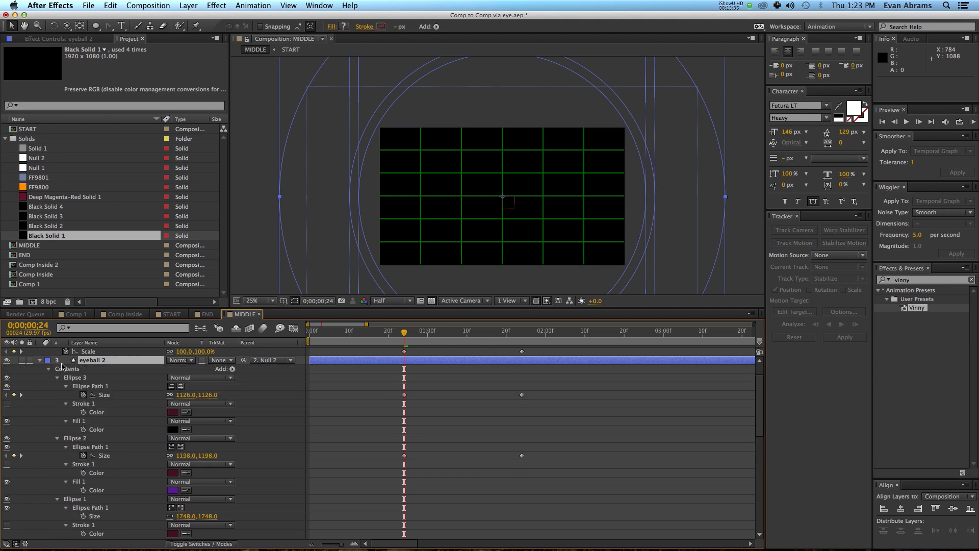
click(57, 377)
click(57, 387)
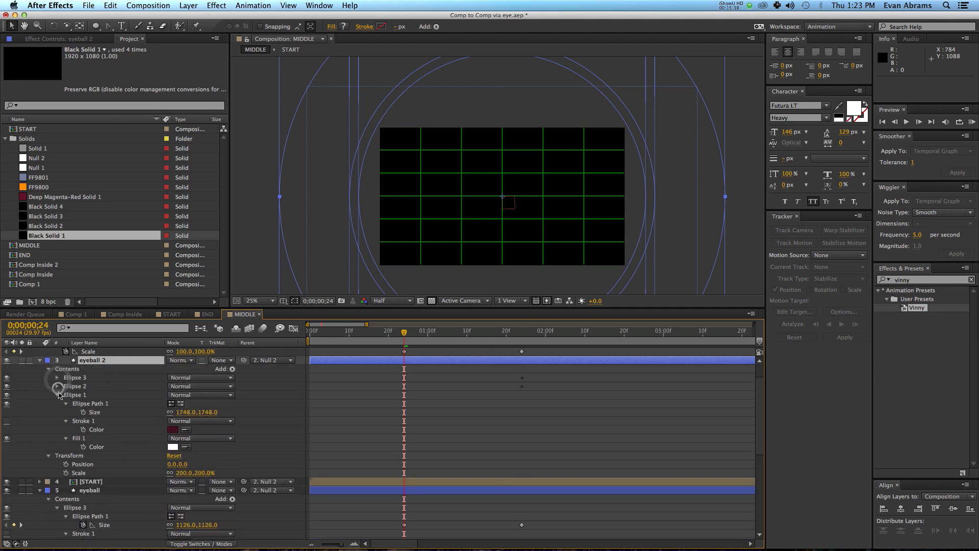
click(57, 394)
click(66, 394)
shift+click(69, 386)
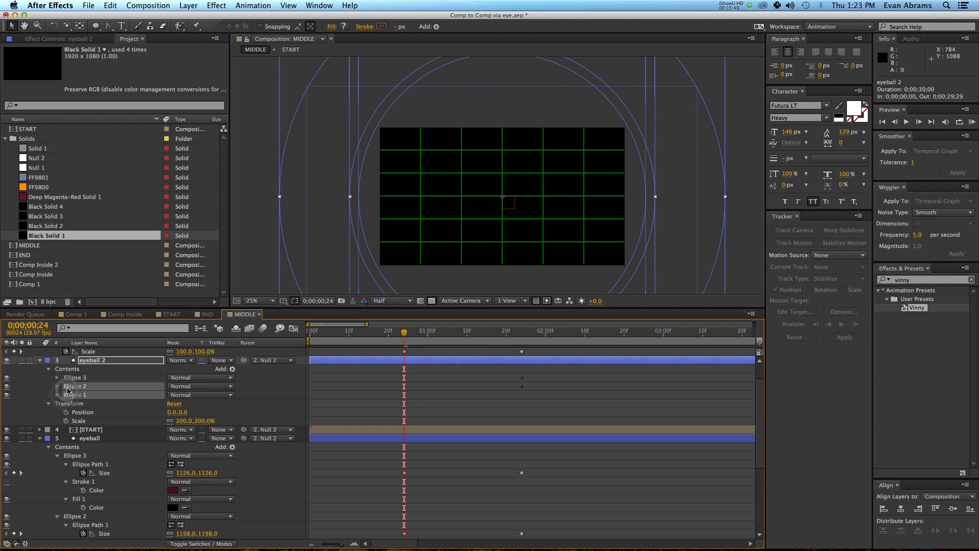
key(Delete)
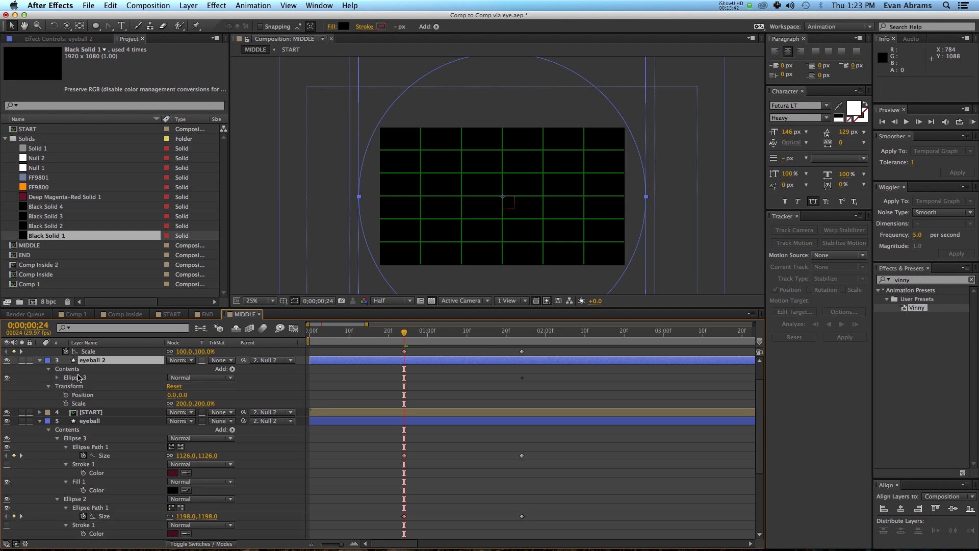
click(79, 377)
click(258, 390)
- Set the START layer's track matte to Alpha Matte "eyeball 2"
click(114, 412)
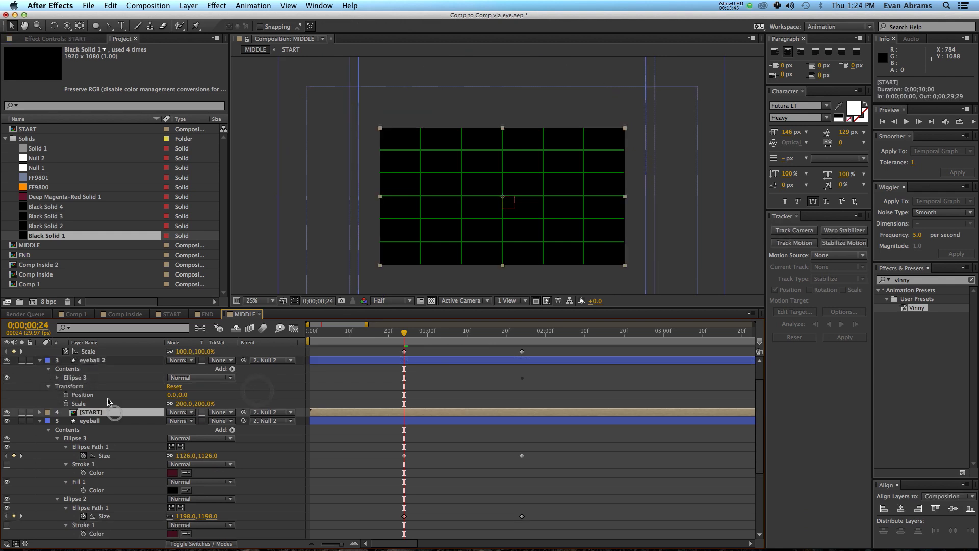
click(225, 412)
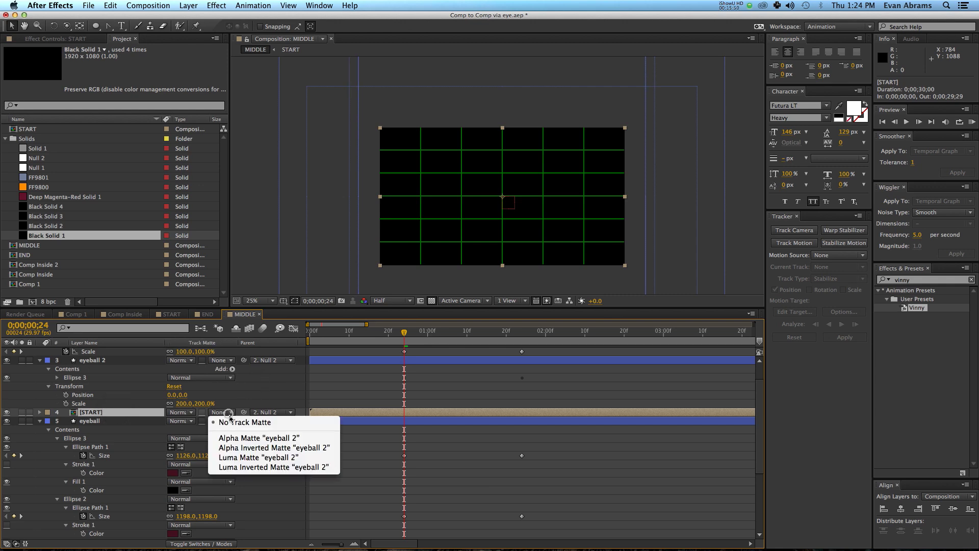
click(244, 441)
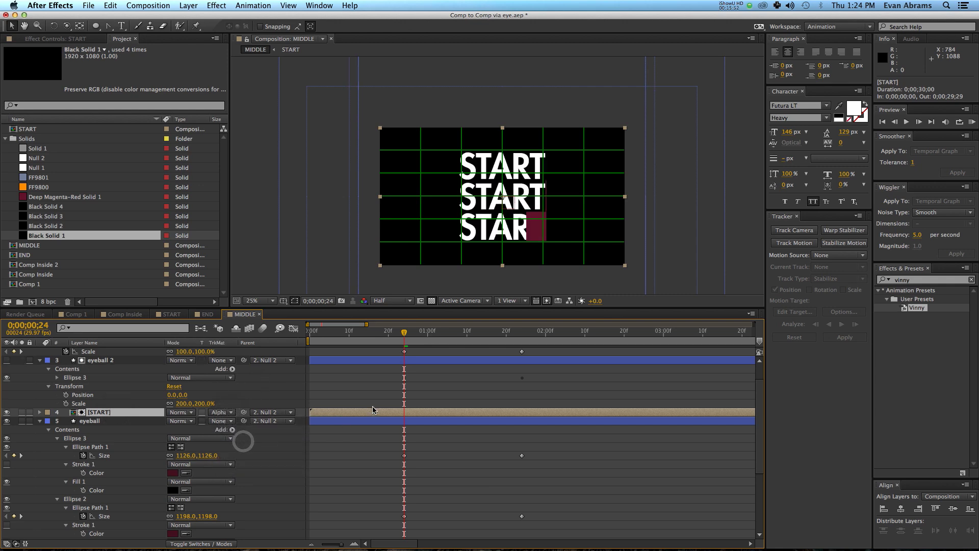
click(467, 385)
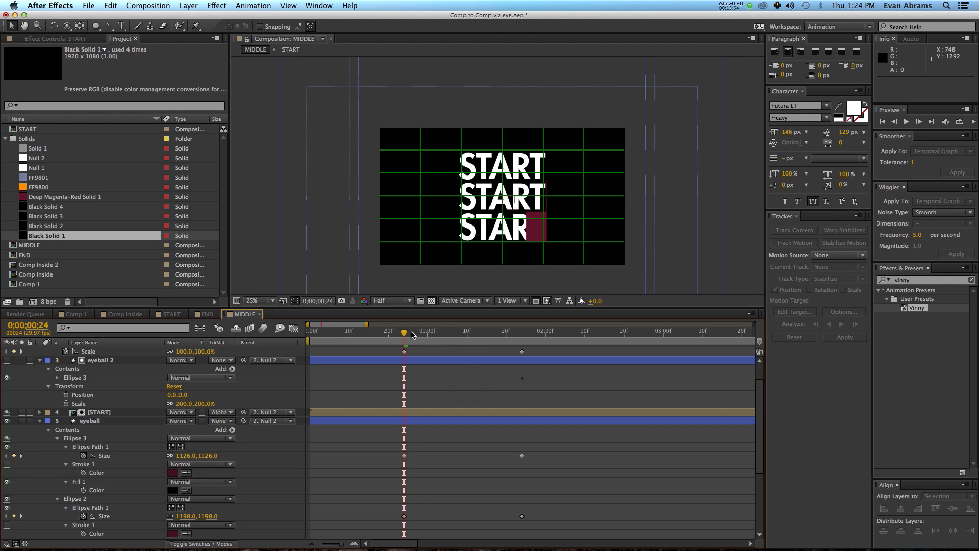
- Scrub and play back the MIDDLE transition to check the START text inside the shrinking pupil and the blink
drag(412, 334, 629, 347)
drag(690, 348, 691, 347)
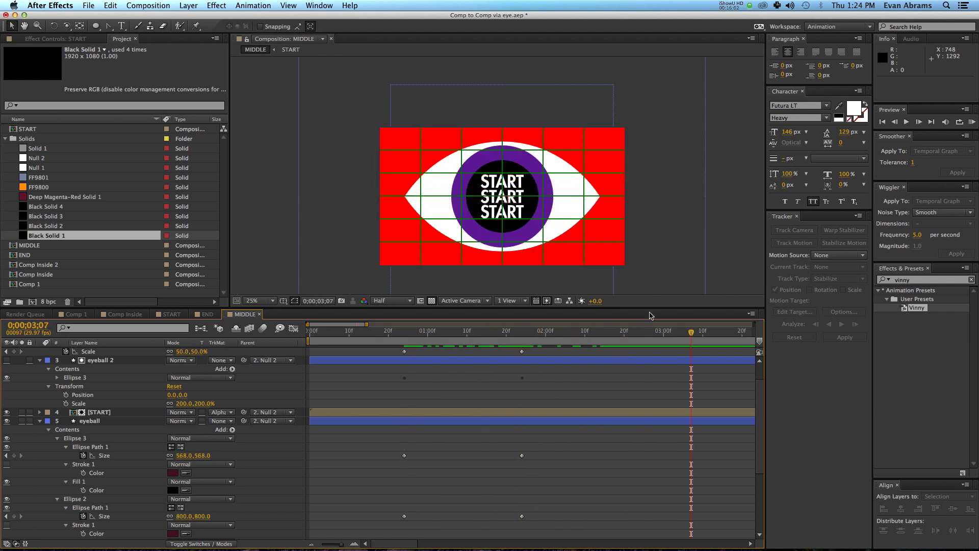
click(427, 332)
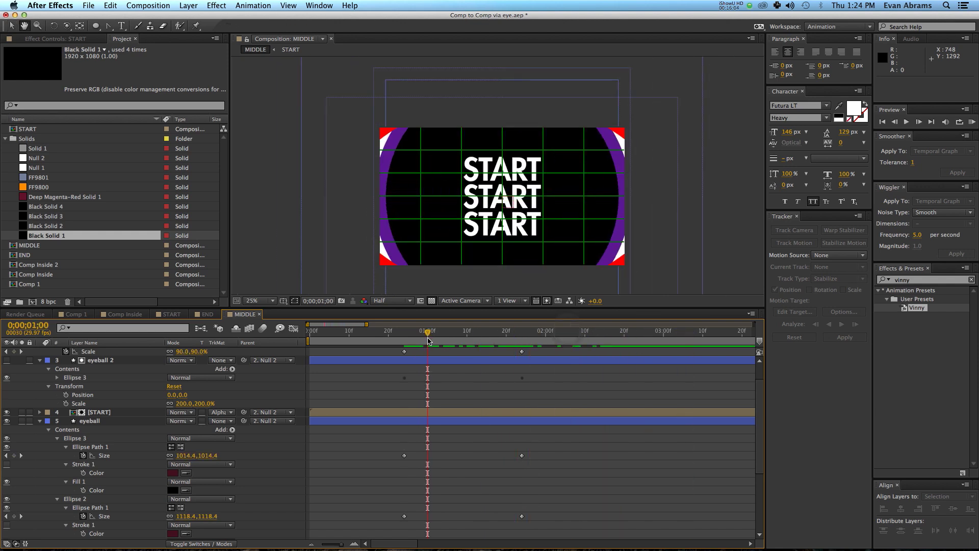
key(space)
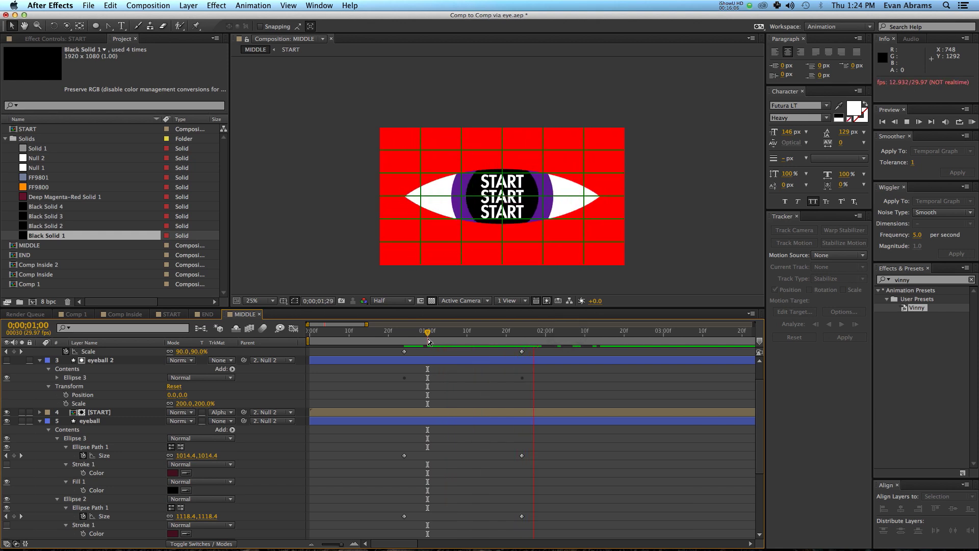
key(space)
- Collapse the expanded properties of all layers in the MIDDLE composition and deselect everything
key(super+a)
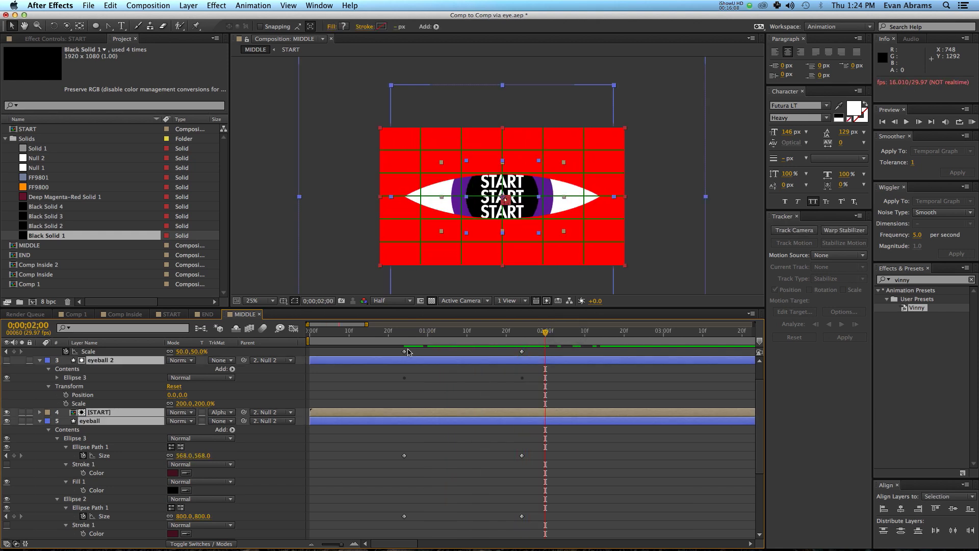
key(u)
click(527, 427)
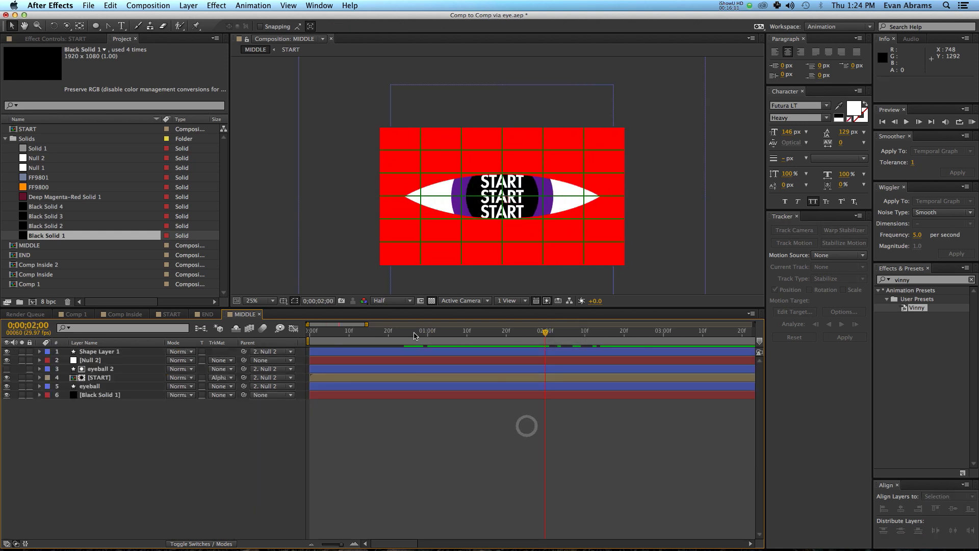
- Change Shape Layer 1's fill from red to green 0FCA80 and preview the blink with the new eyelid color
drag(401, 335, 549, 331)
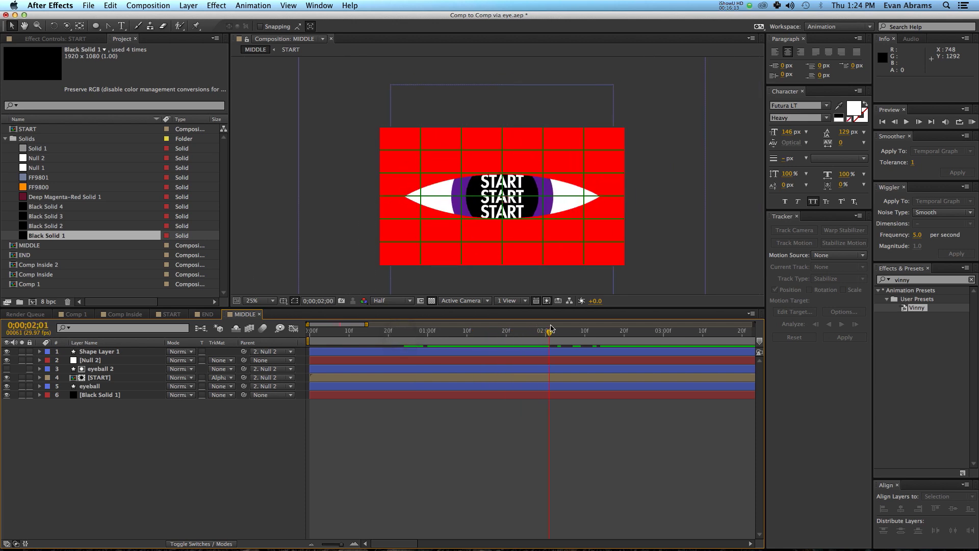
click(122, 352)
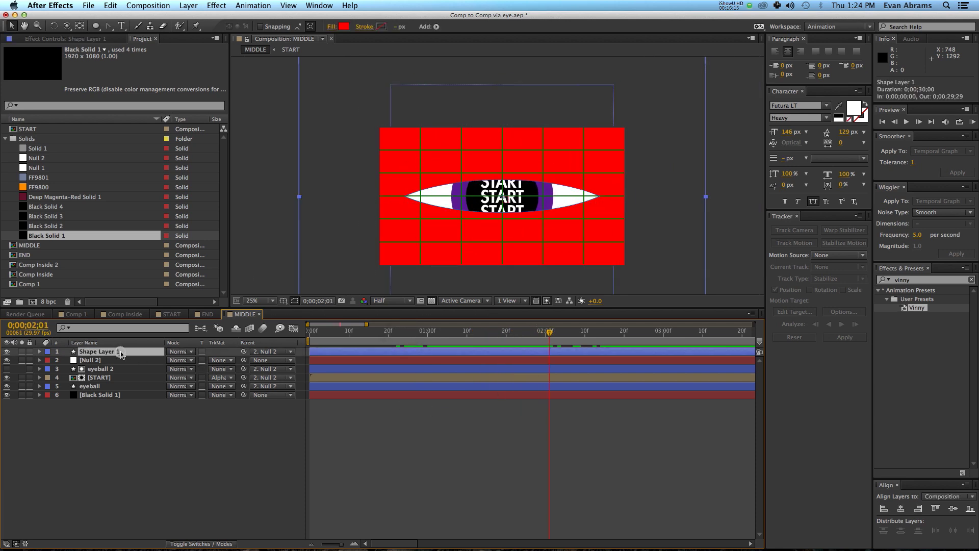
click(343, 28)
click(251, 269)
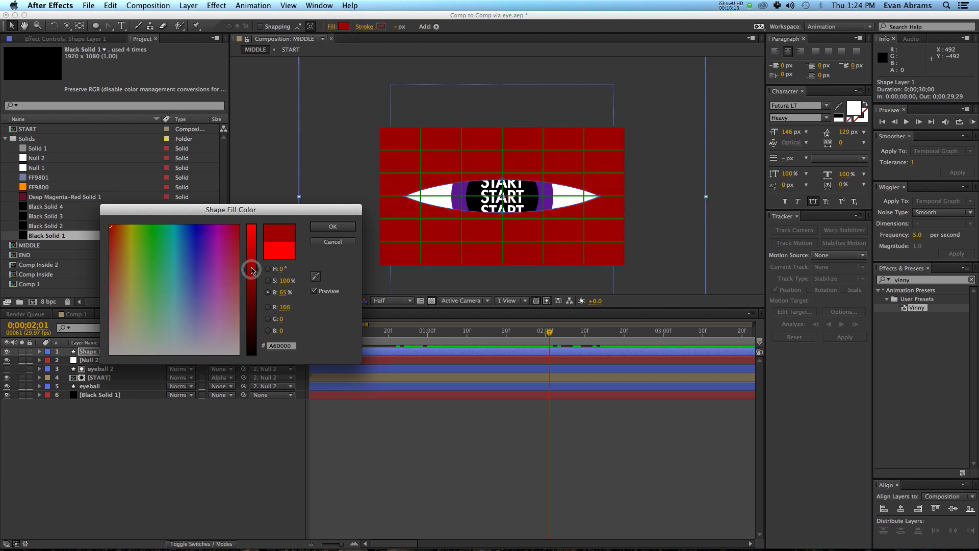
click(248, 244)
drag(205, 249, 165, 234)
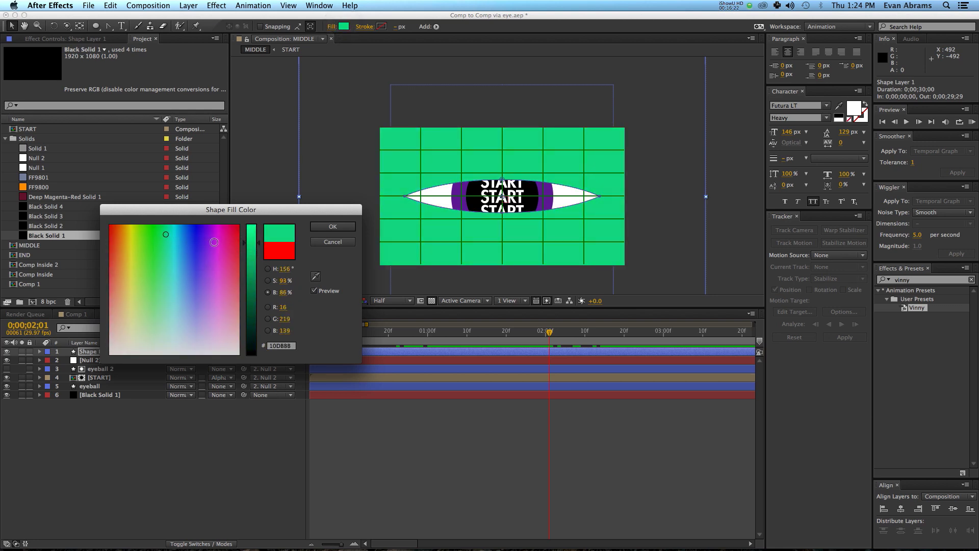
click(257, 250)
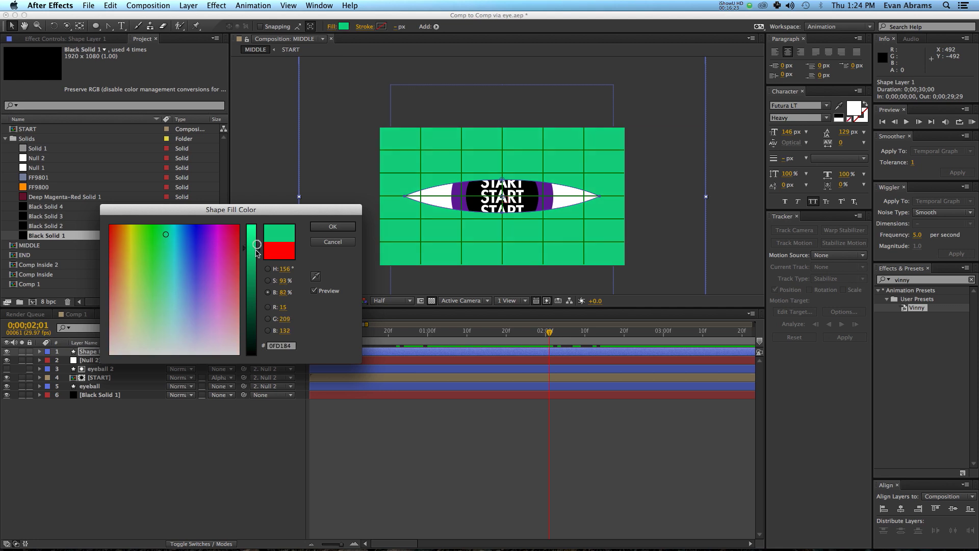
click(342, 227)
click(415, 457)
key(space)
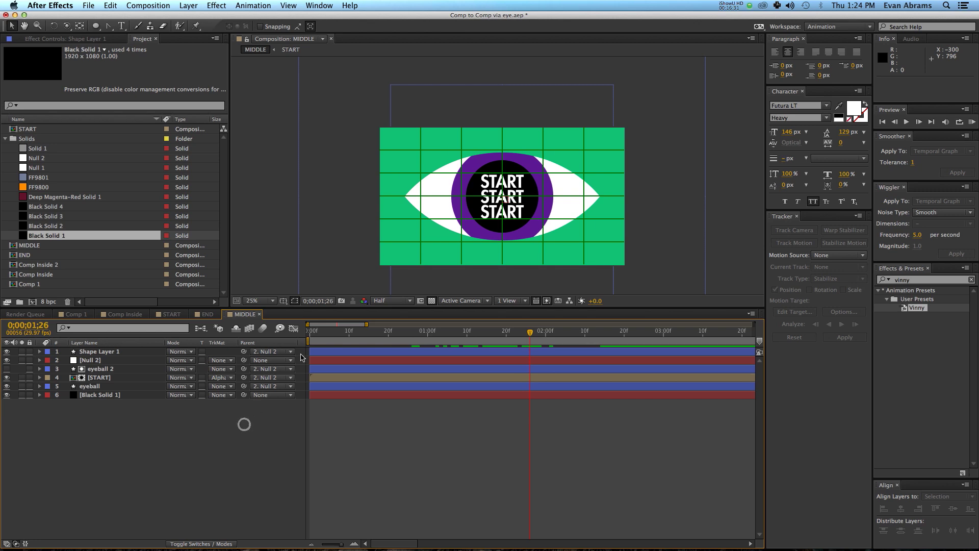
- Duplicate the Shape 1 group within the contents of Shape Layer 1
click(127, 350)
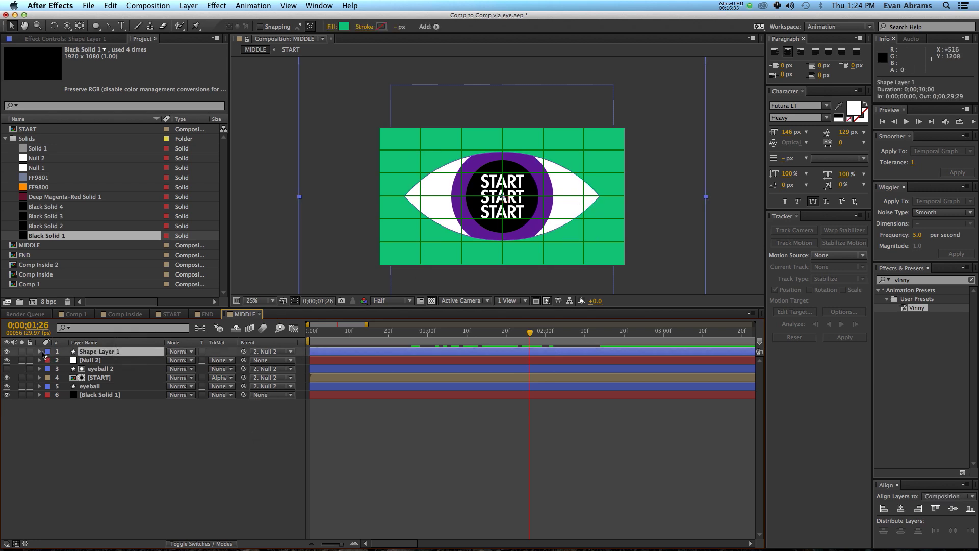
click(40, 351)
click(48, 360)
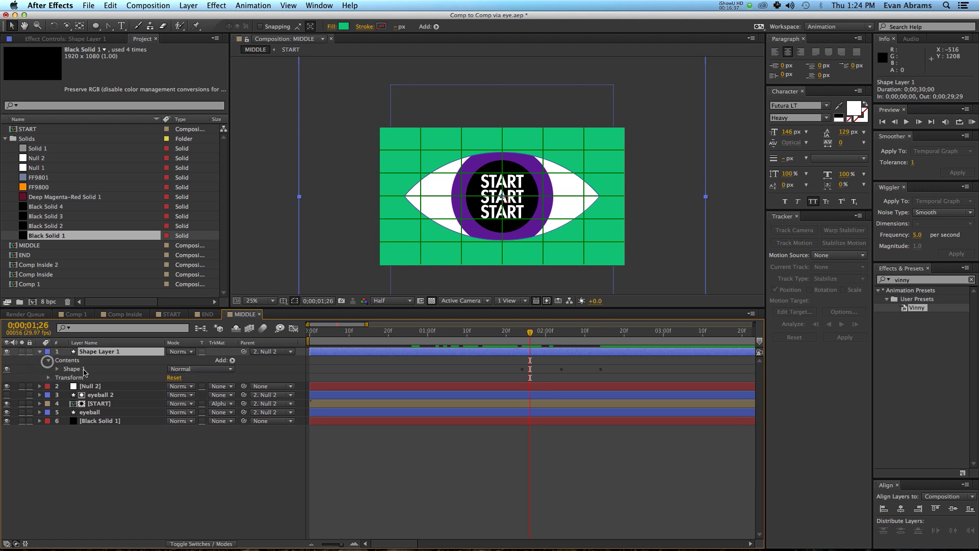
click(76, 369)
key(super+d)
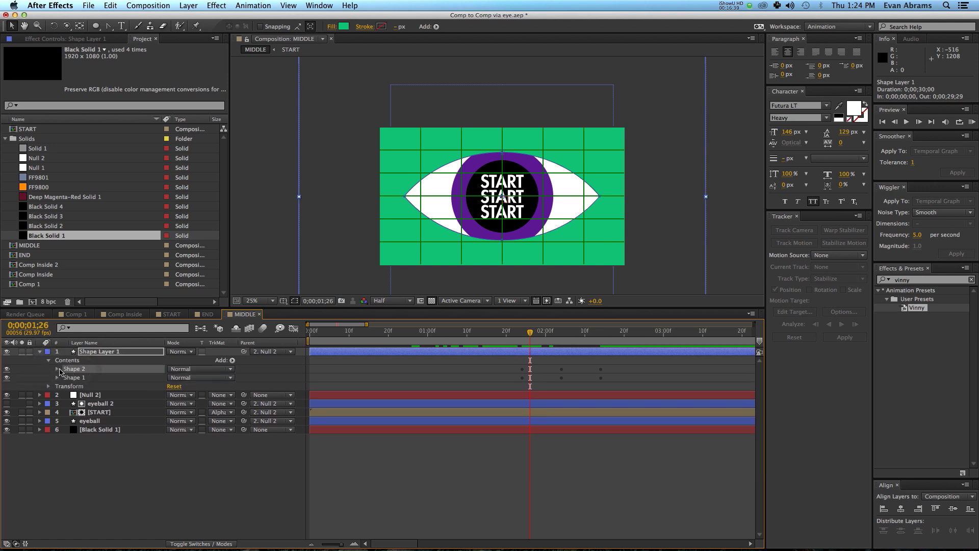
- Delete Rectangle Path 1 and Merge Paths 1 from Shape 2, and make its stroke visible instead of its fill
click(57, 369)
click(81, 386)
shift+click(82, 395)
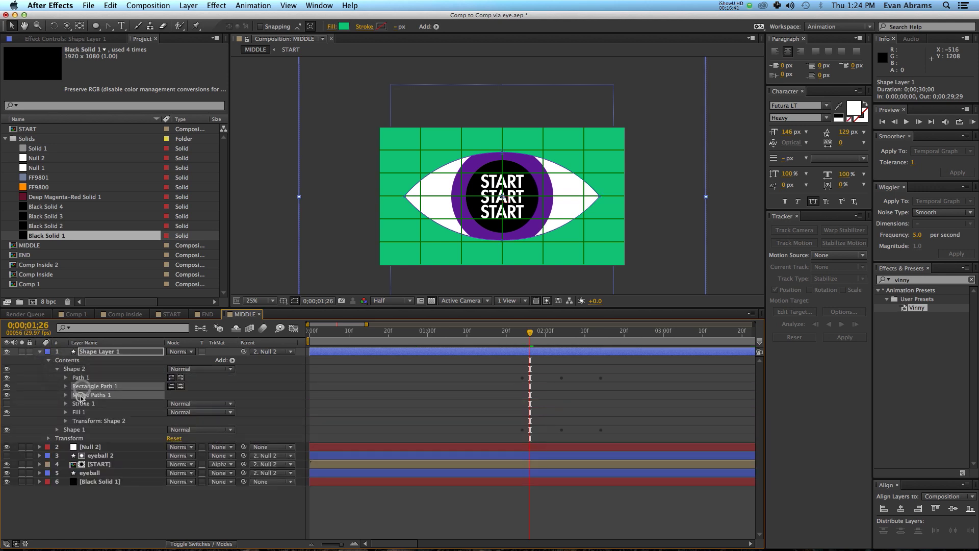
key(Delete)
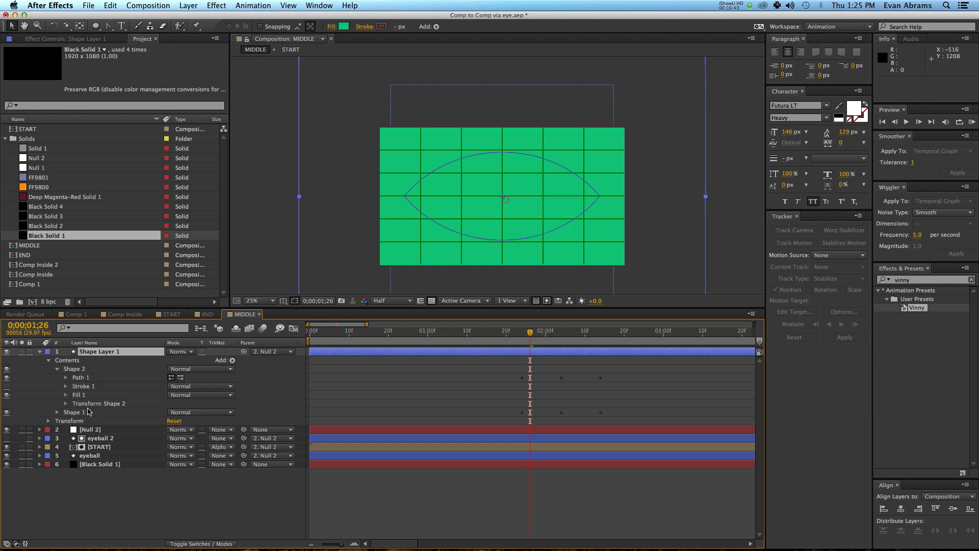
click(8, 395)
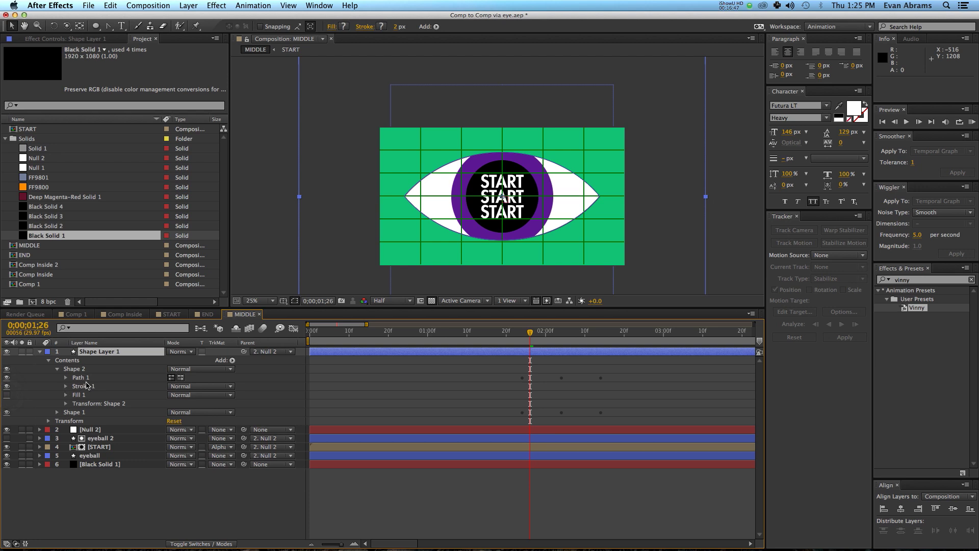
- Color Shape 2's stroke a darker shade of the eyelid green, 0B8F5B, and set its width to 15 px
click(88, 386)
click(382, 26)
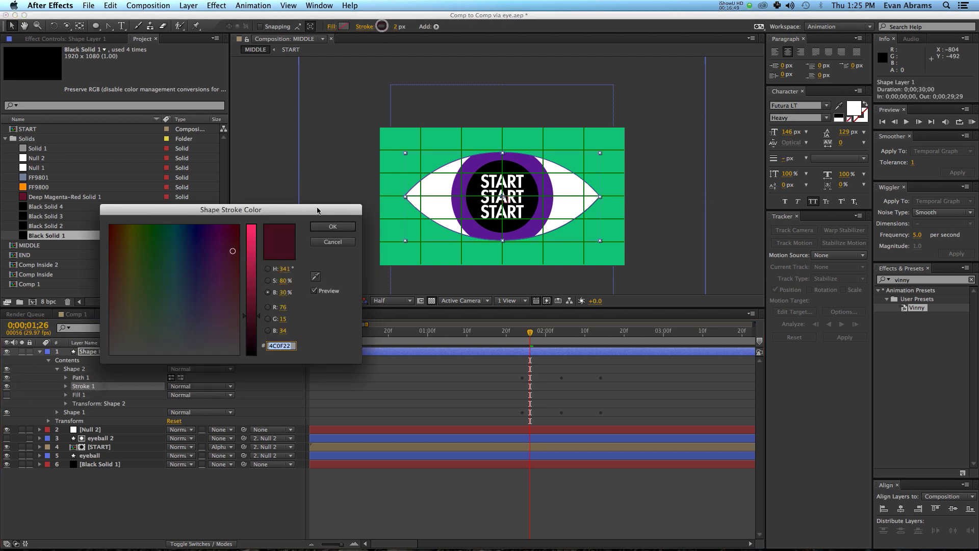
click(316, 277)
click(396, 215)
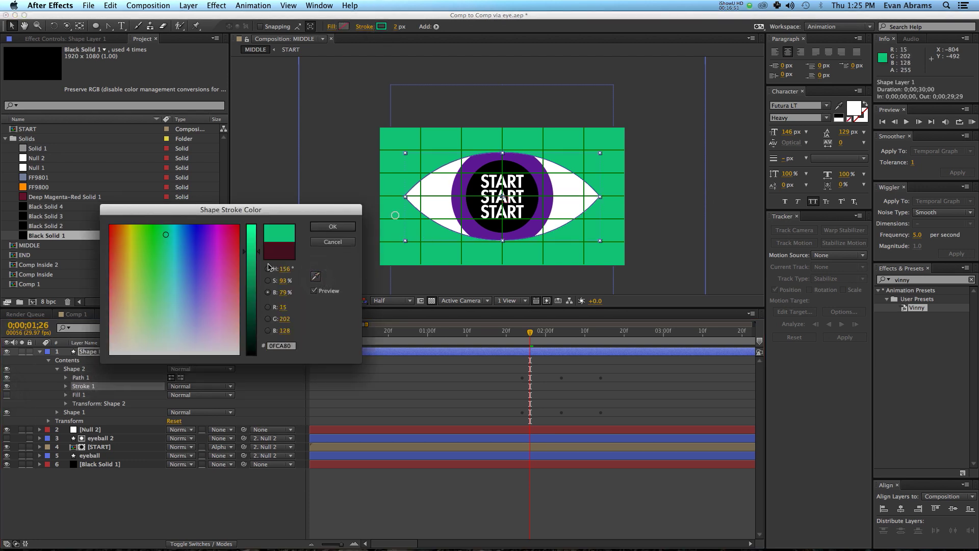
drag(252, 253, 252, 280)
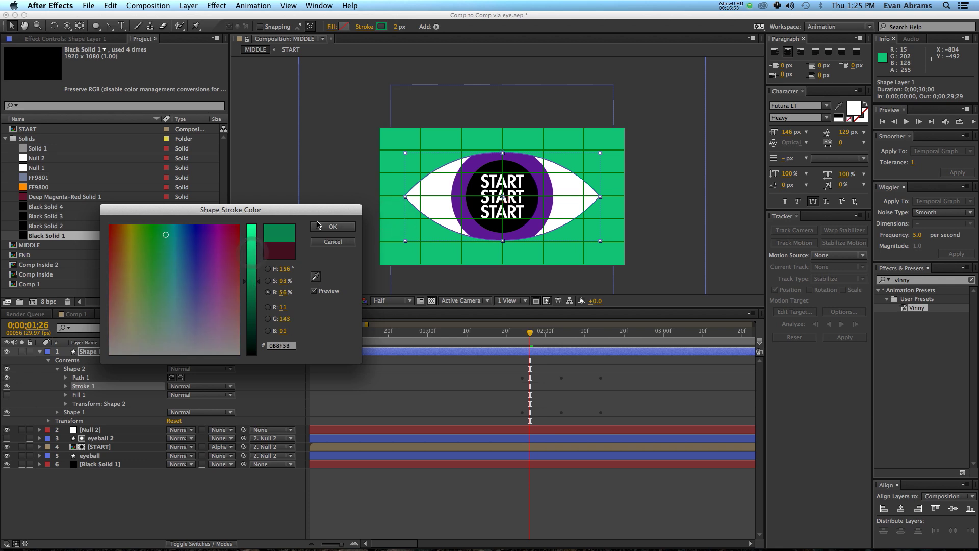
click(317, 225)
drag(395, 26, 402, 26)
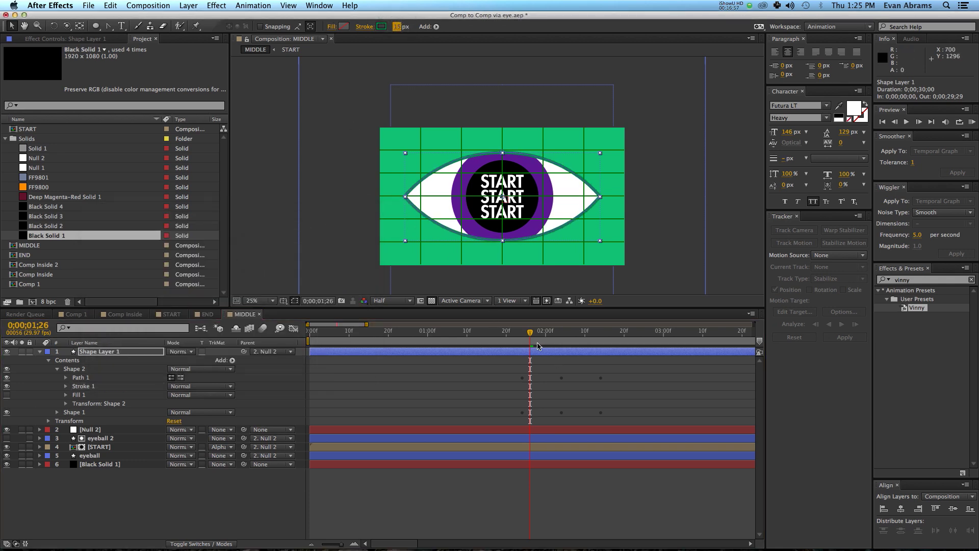
- With the time at 0;00;01;24, set Shape 2's stroke to Round Cap and Round Join
drag(536, 332, 523, 334)
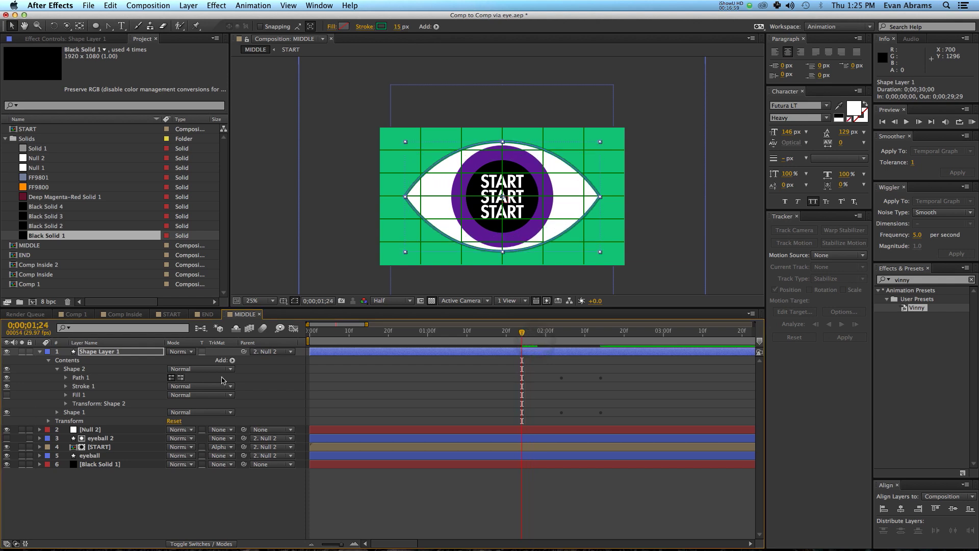
click(67, 386)
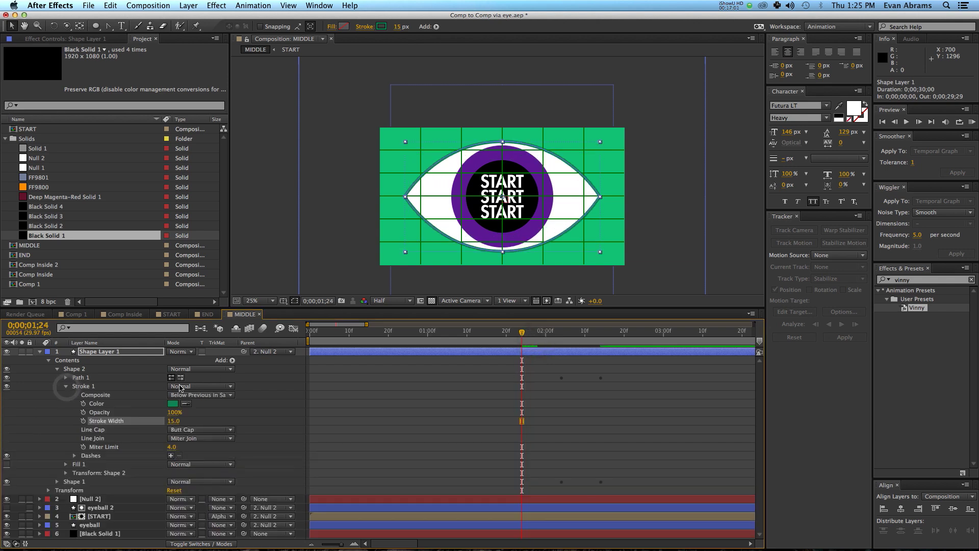
click(176, 429)
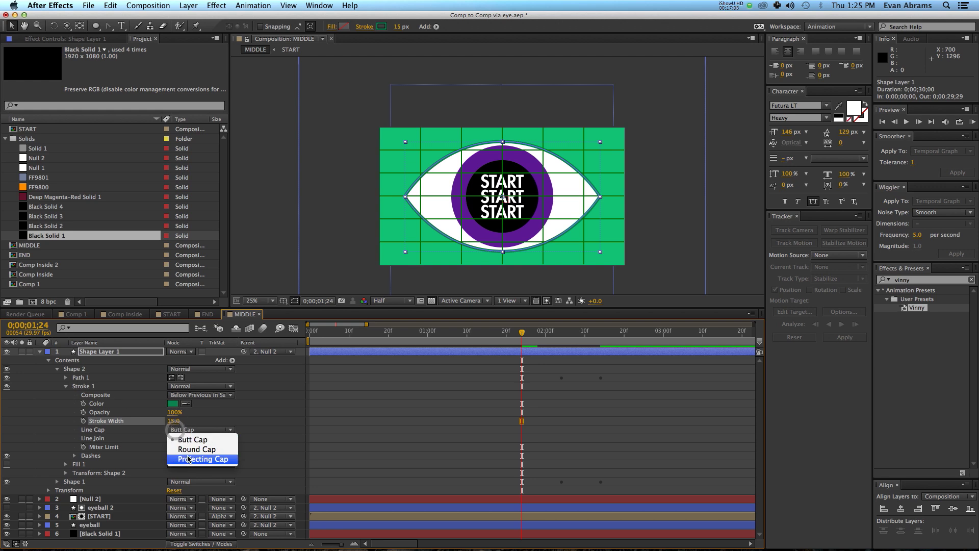
click(187, 449)
click(188, 438)
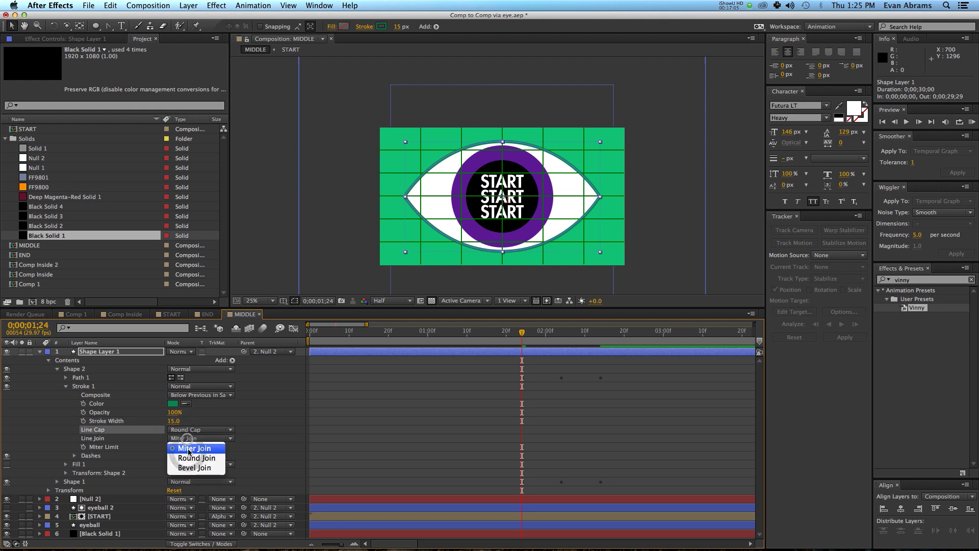
click(188, 455)
click(272, 410)
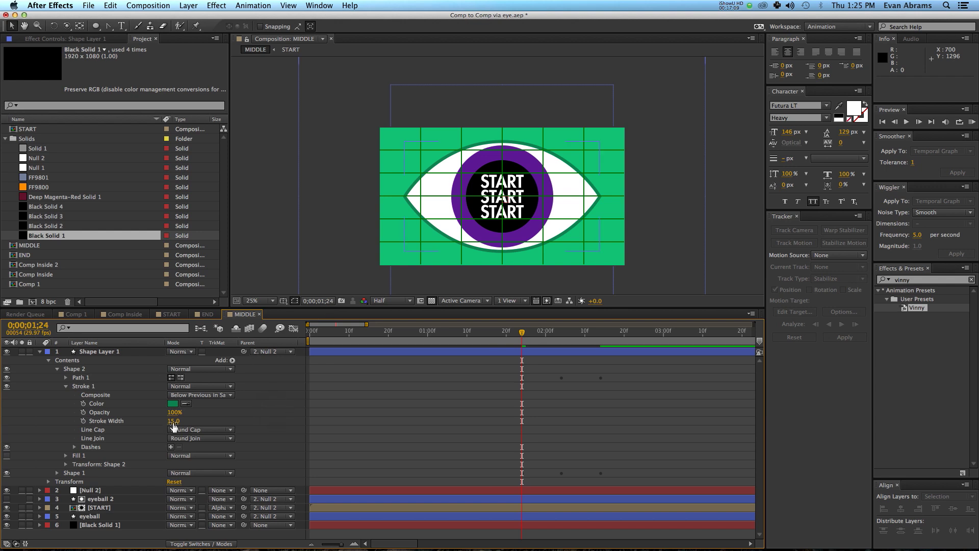
- Keyframe Shape 2's stroke width at 15 at 0;00;01;24, a changed width at the closed-eye keyframe, and 15 at 0;00;02;14
click(83, 421)
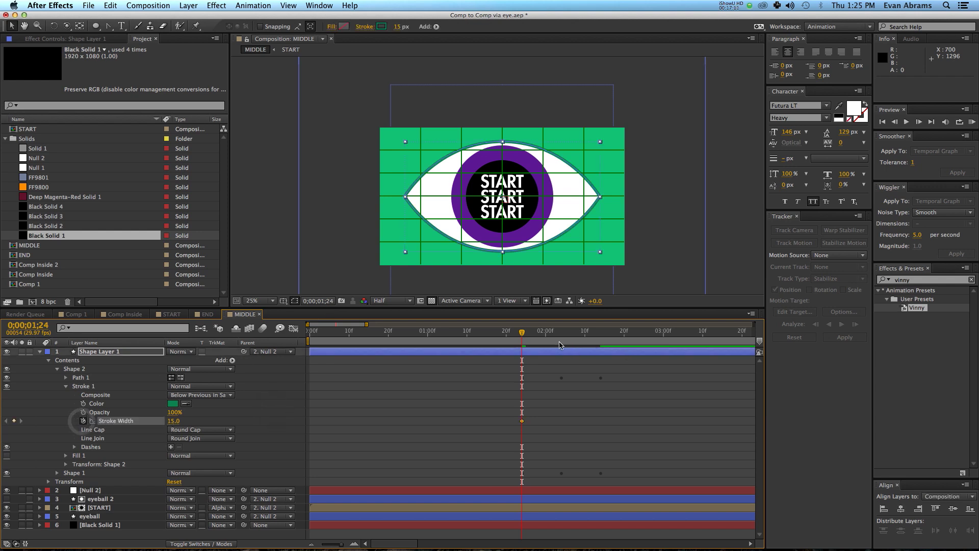
click(561, 334)
drag(171, 421, 170, 426)
click(601, 338)
click(171, 422)
text(15)
key(Return)
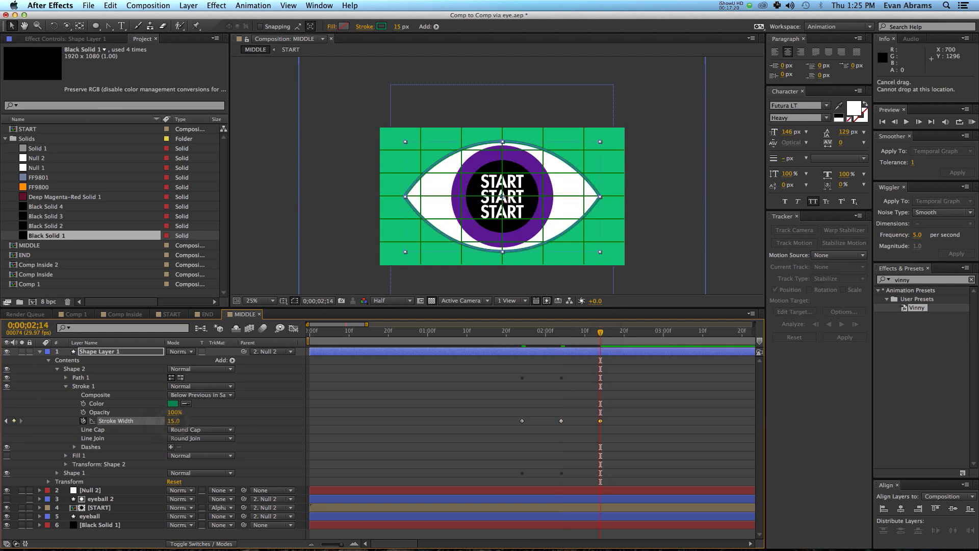
- Reveal the animated properties of every layer and apply Easy Ease to all their keyframes
drag(644, 411, 499, 425)
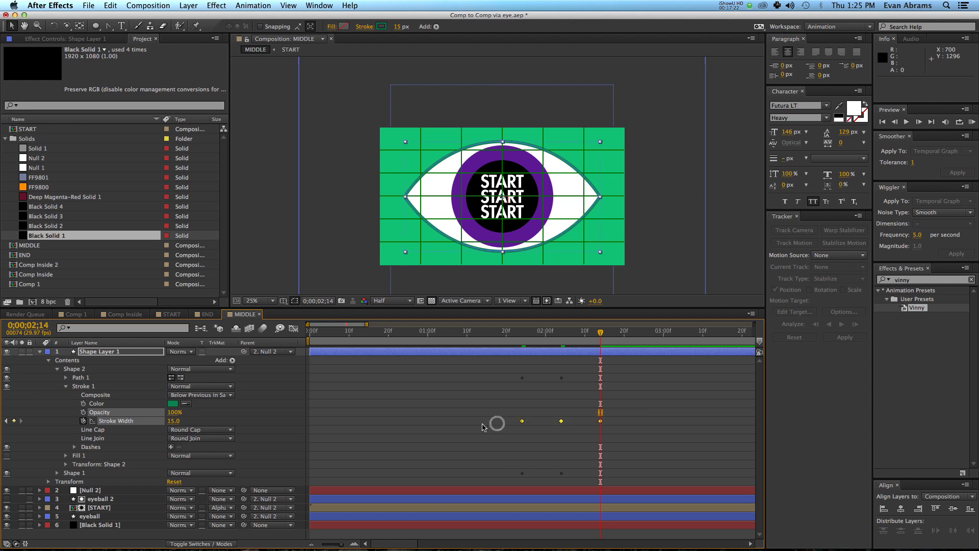
click(607, 352)
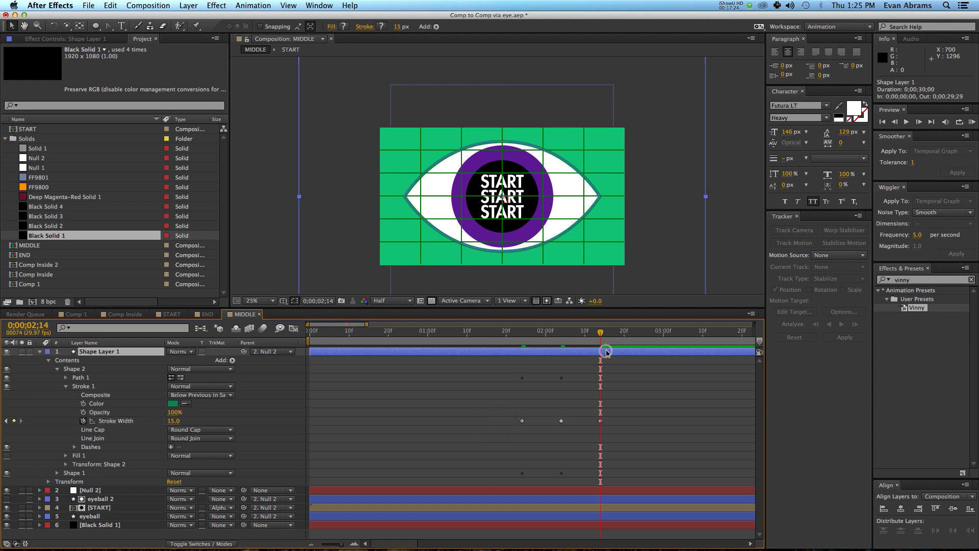
key(super+a)
key(u)
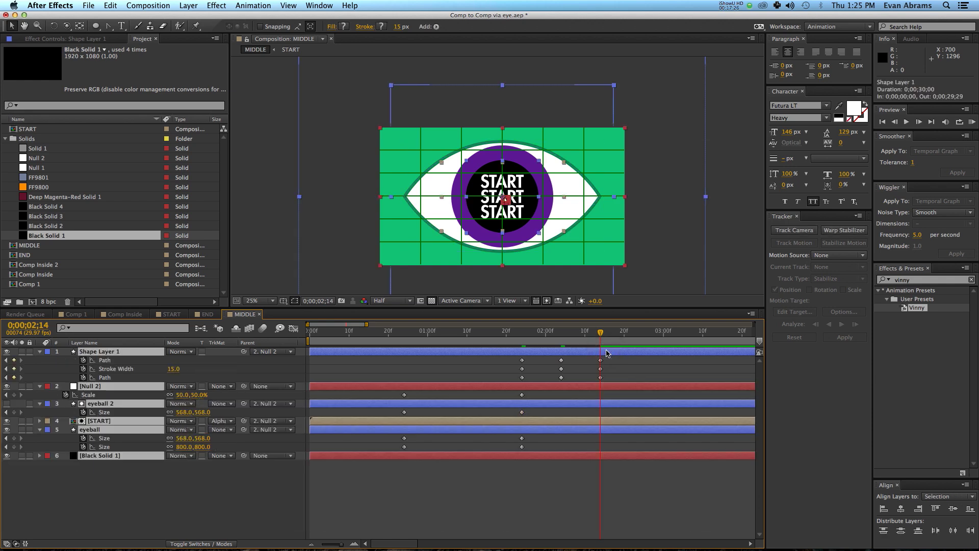
drag(619, 363, 395, 453)
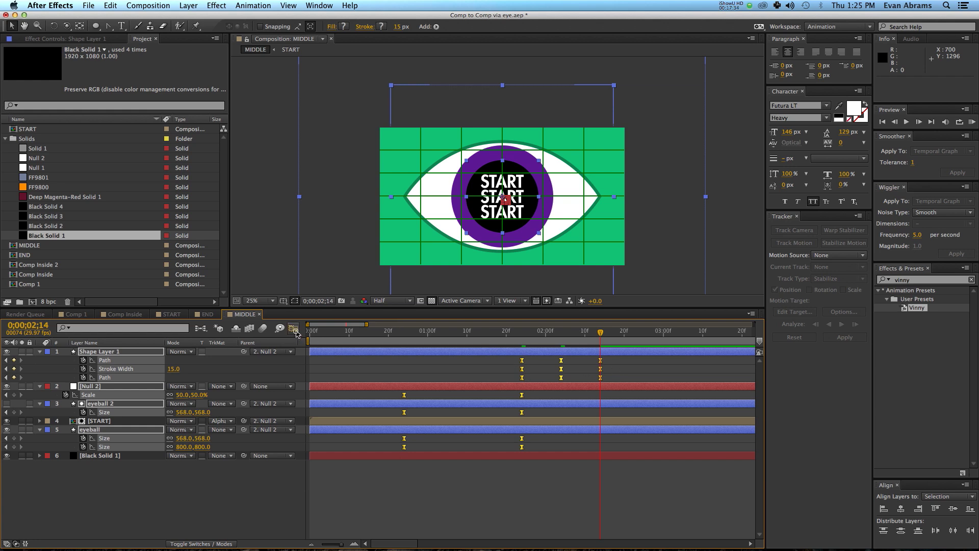
- Open the Graph Editor and show only the speed curves of Shape Layer 1's two Path properties
click(295, 331)
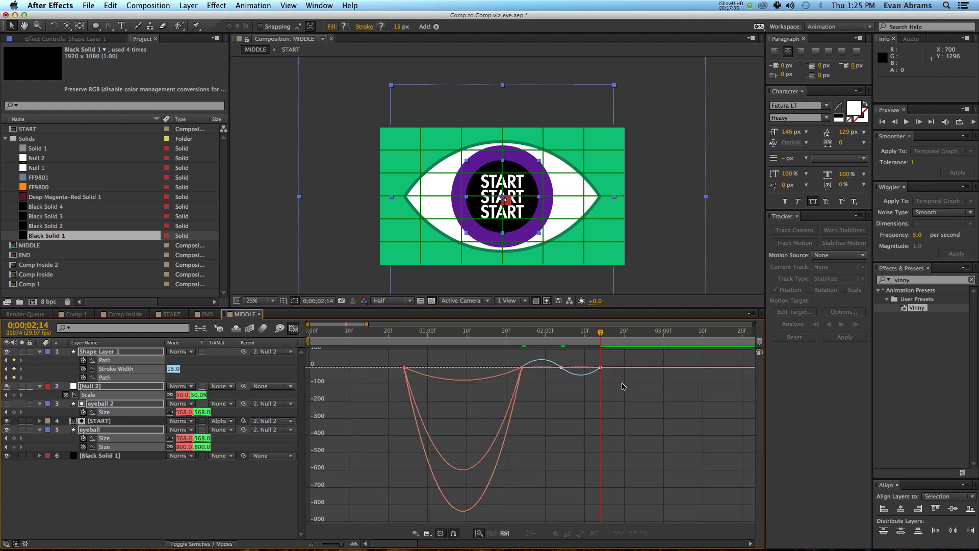
click(599, 367)
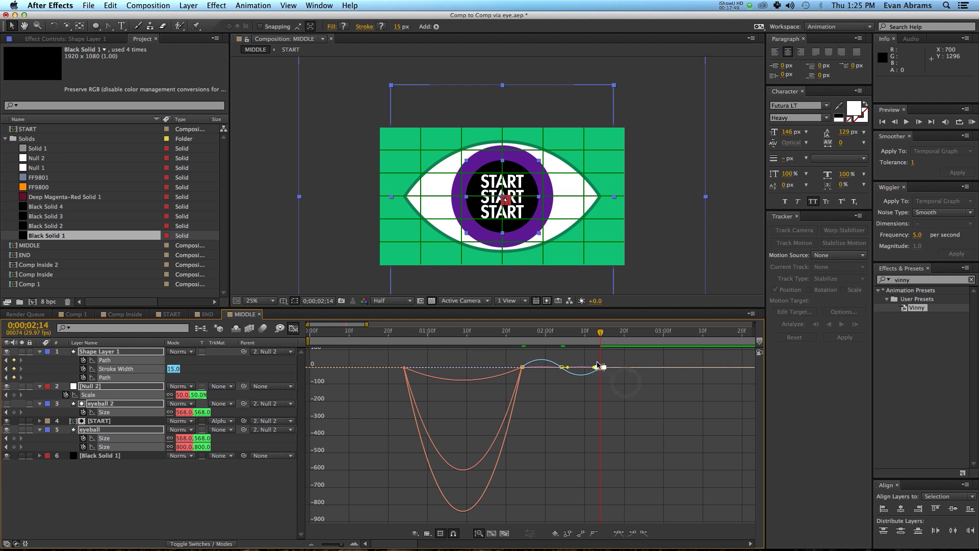
click(181, 482)
click(104, 362)
shift+click(104, 377)
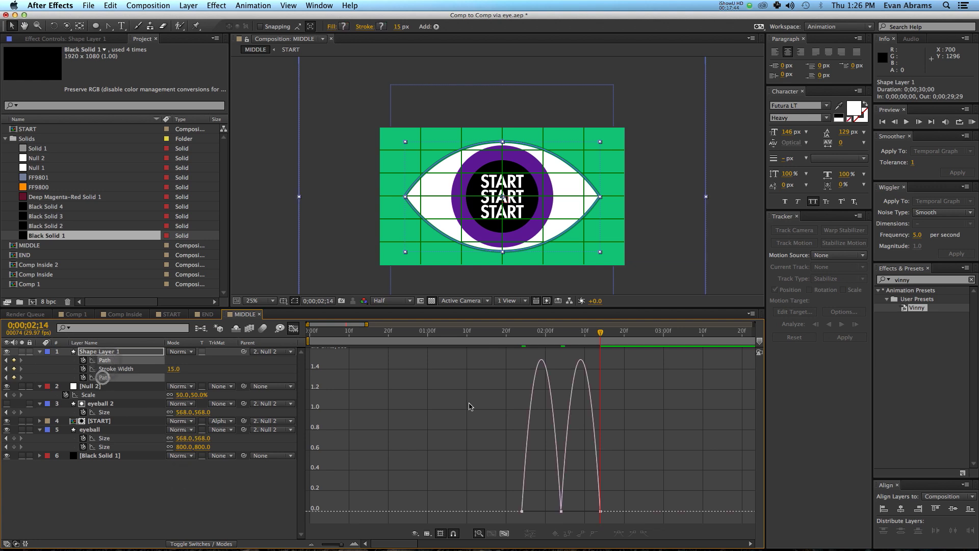
- Lengthen the easing at the first and last Path keyframes so the eyelid's speed peaks just before and just after the closed-eye keyframe
drag(630, 468, 470, 524)
drag(630, 492, 568, 509)
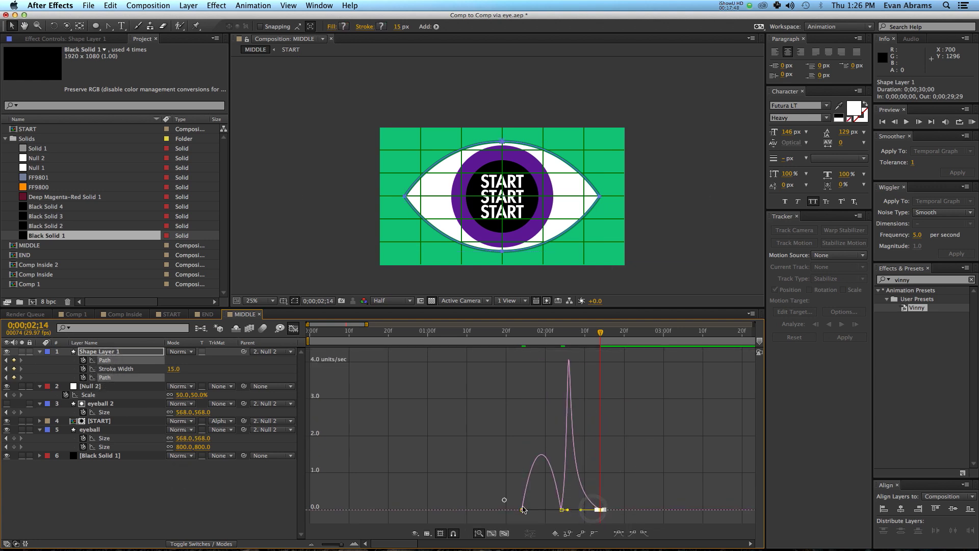
drag(504, 500, 535, 516)
drag(485, 494, 647, 510)
scroll(528, 510, up, 1)
scroll(528, 510, up, 1)
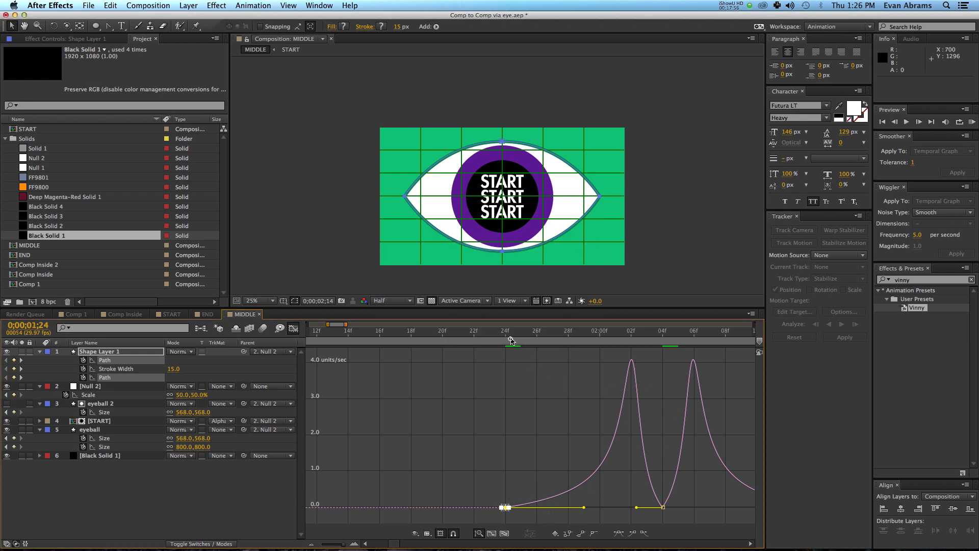
- Preview the blink from 0;00;01;24, keep the speed graph type and return to the keyframe view
key(space)
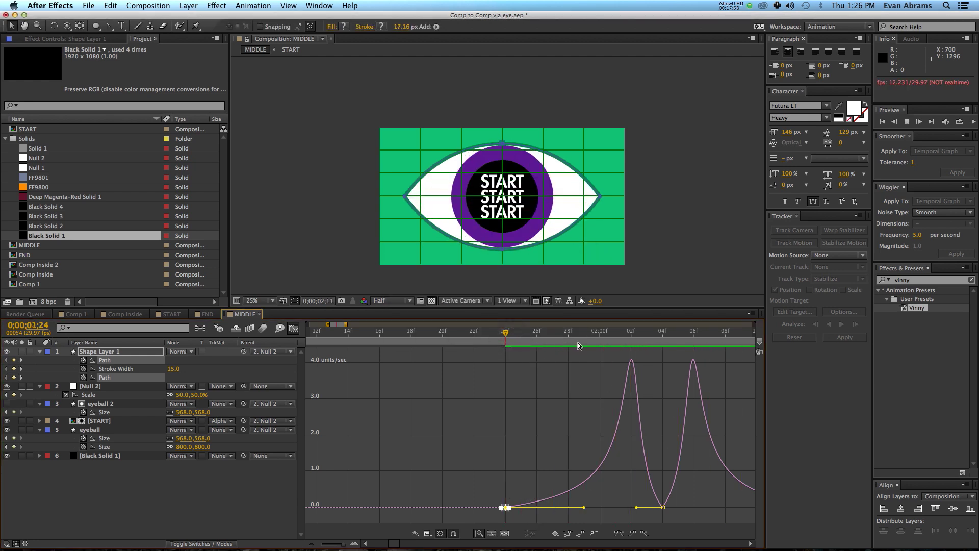
key(space)
scroll(410, 415, down, 3)
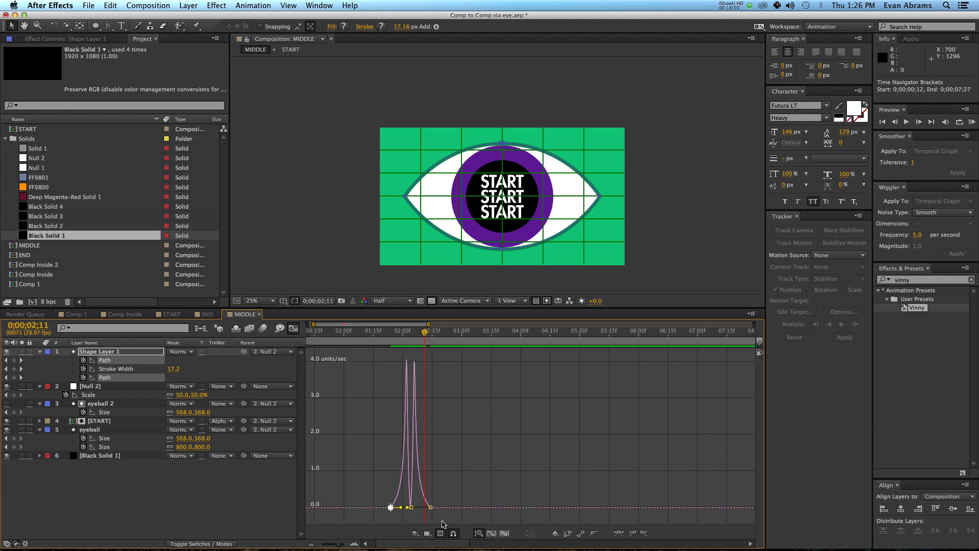
click(415, 533)
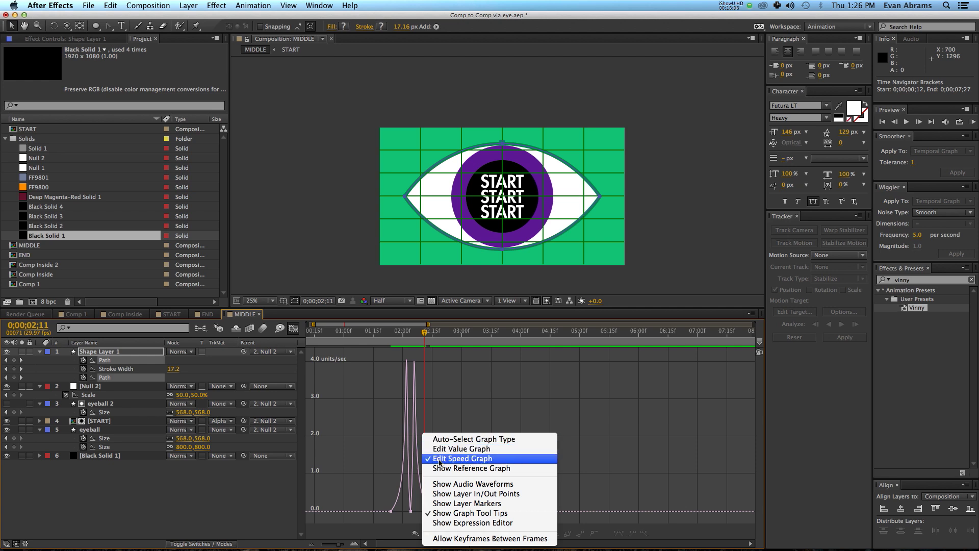
click(469, 462)
click(293, 328)
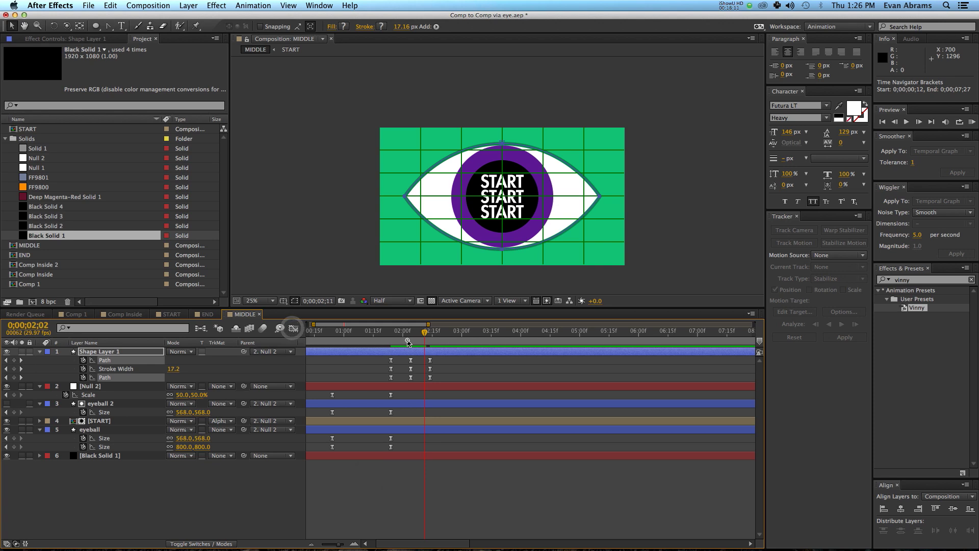
click(388, 341)
key(space)
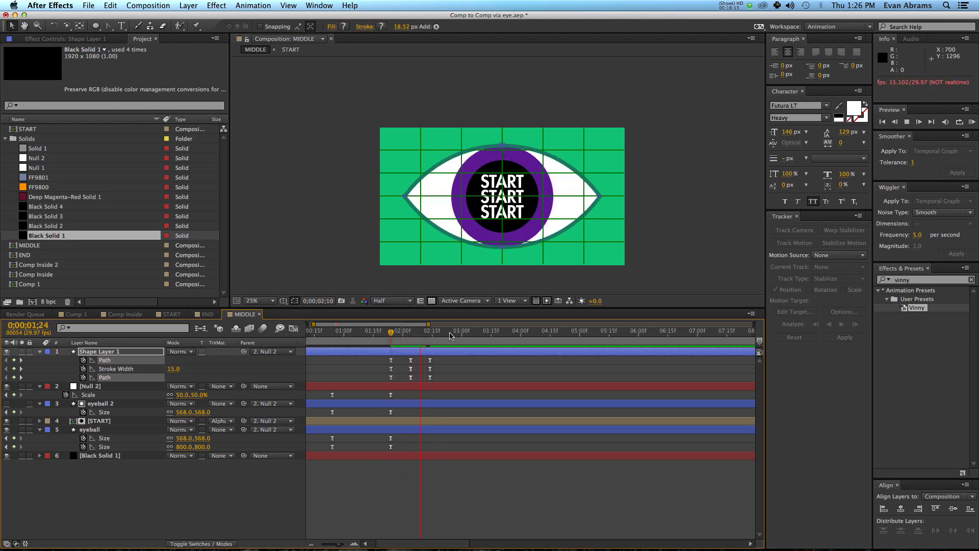
- Lengthen the easing into the 0;00;01;24 keyframes of Null 2's Scale and of the Size properties of eyeball and eyeball 2
drag(388, 339, 328, 343)
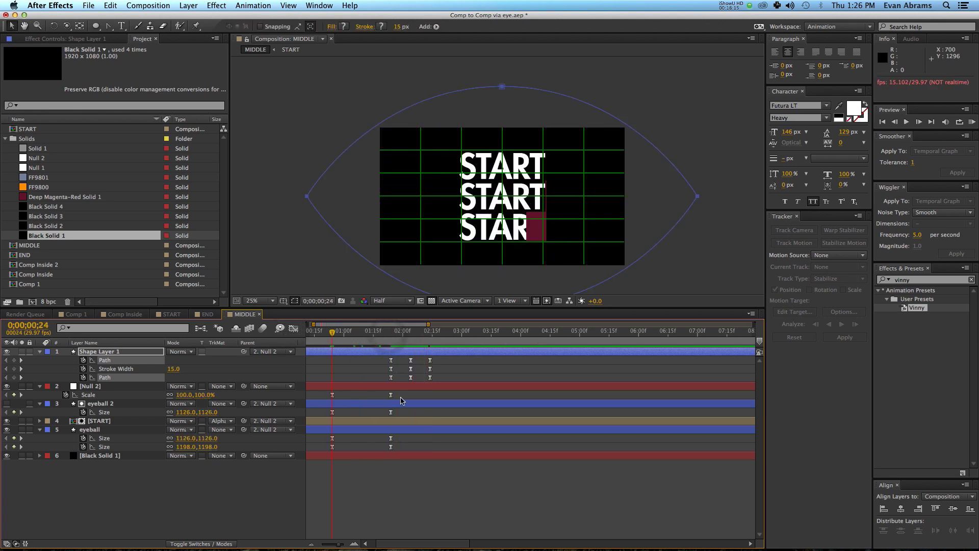
drag(401, 401, 327, 449)
key(shift+F3)
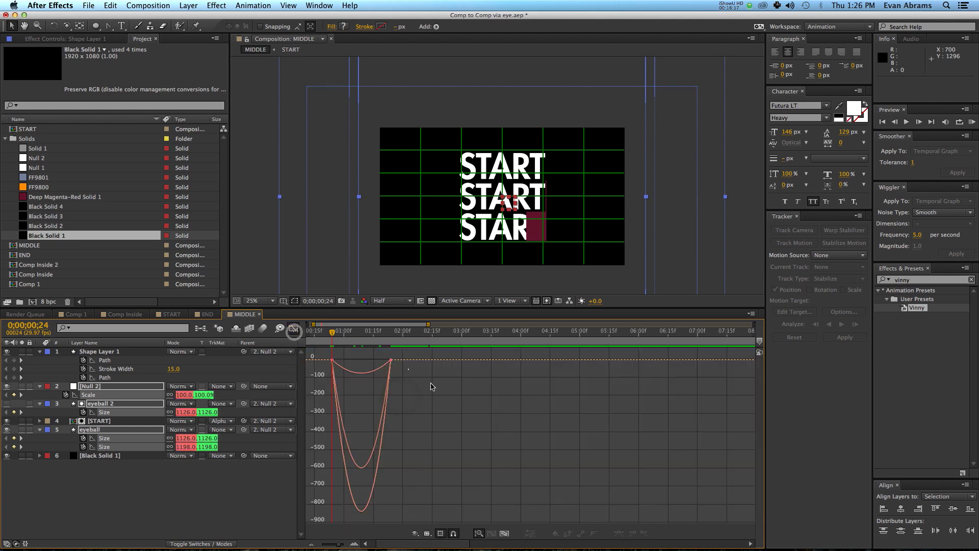
drag(429, 383, 335, 364)
click(292, 327)
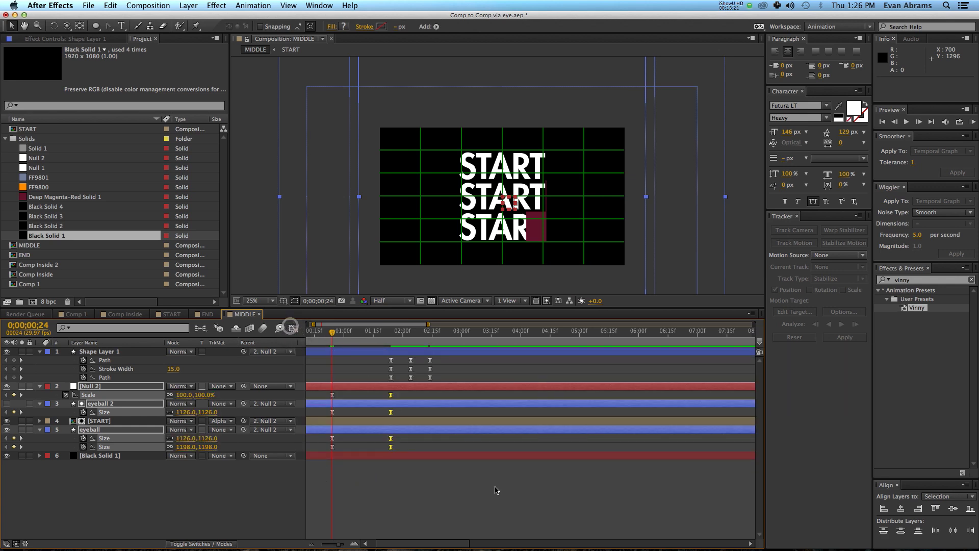
- Preview the scale transition and blink from 0;00;00;24, and hide the proportional grid in the composition view
click(499, 487)
key(space)
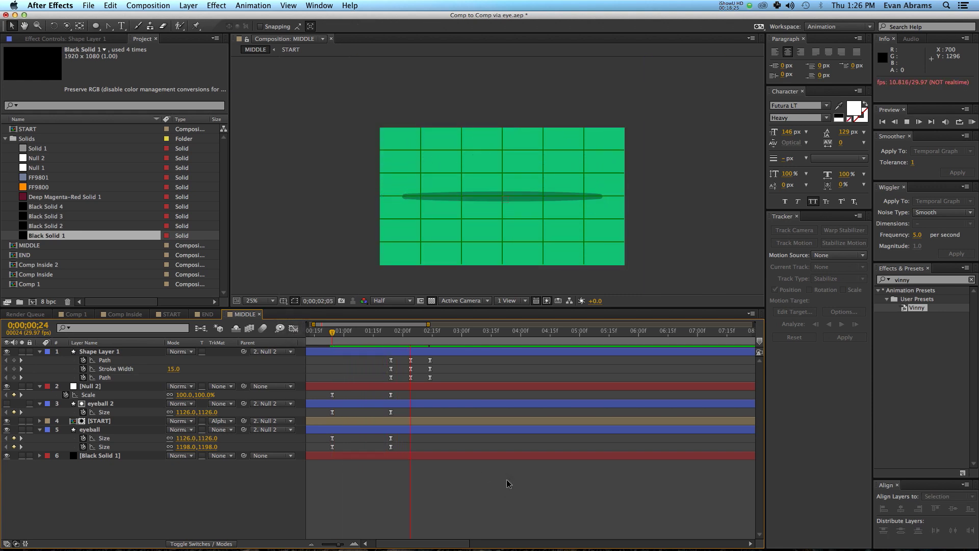
click(496, 495)
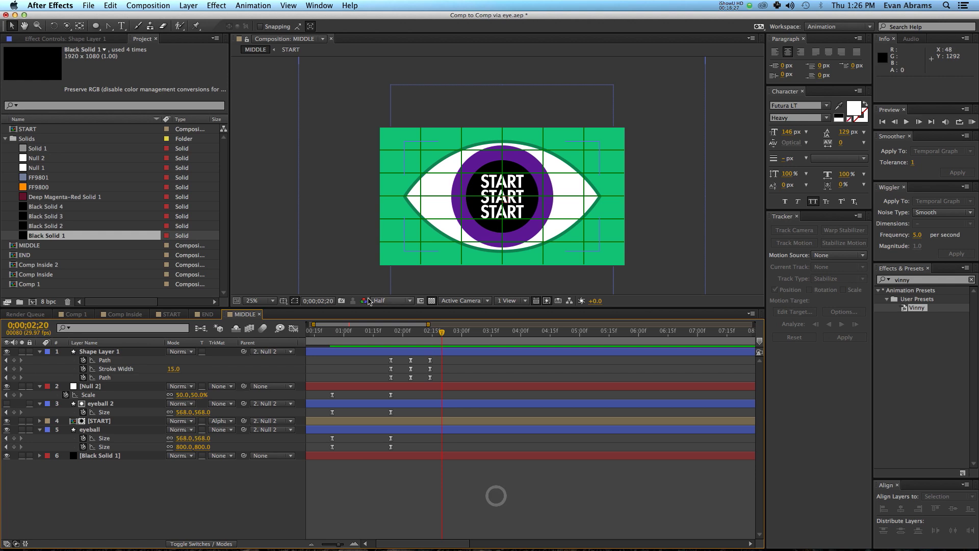
click(283, 300)
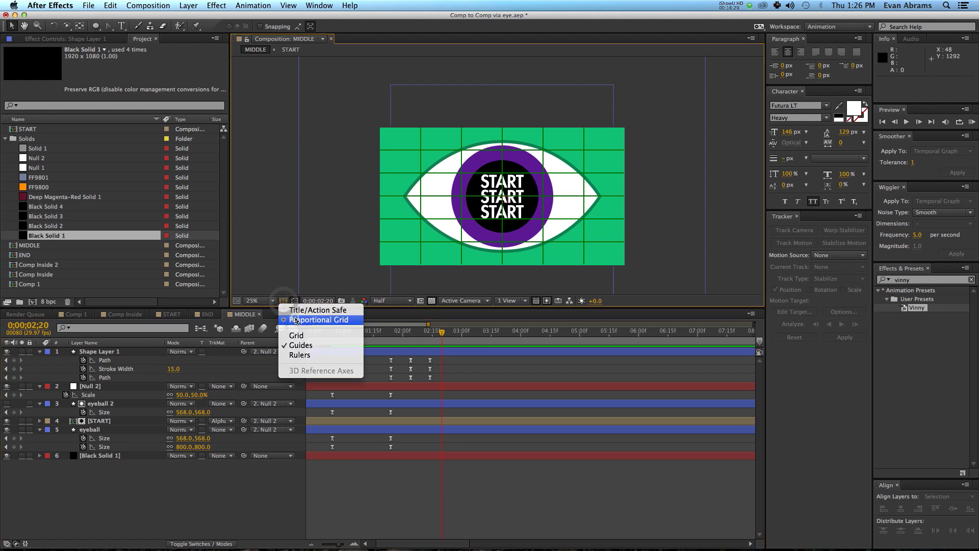
click(295, 320)
key(space)
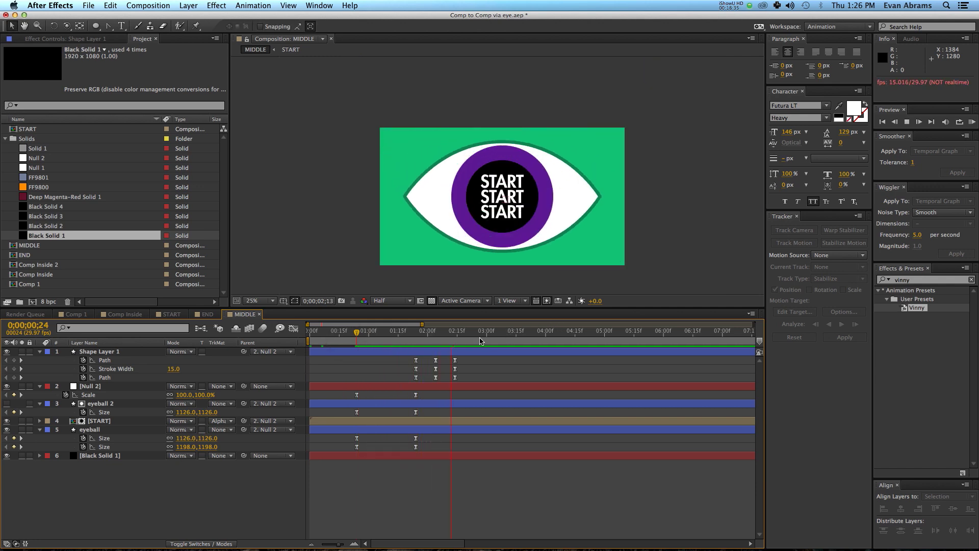
- Copy the blink's Path and Stroke Width keyframes on Shape Layer 1, paste them at 0;00;03;04 and preview them
click(459, 339)
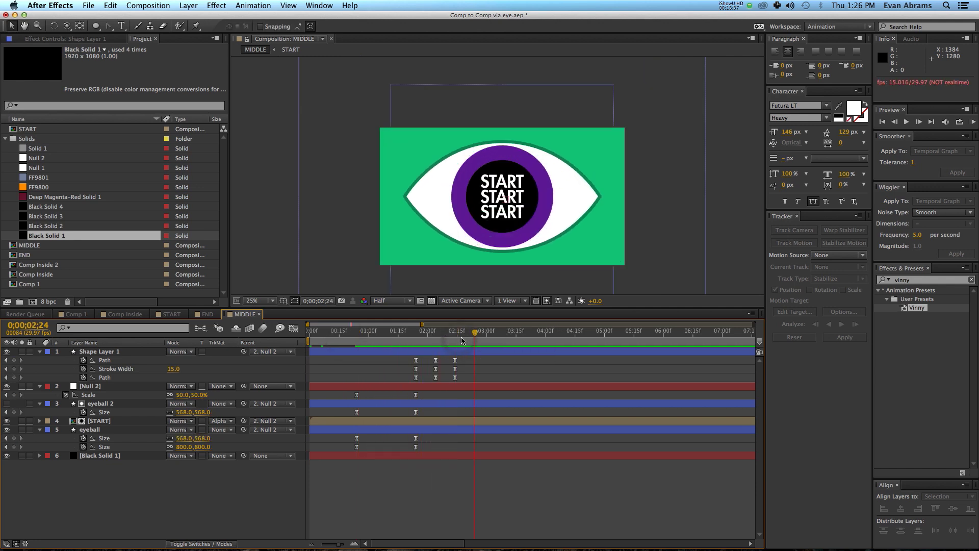
drag(479, 355, 410, 382)
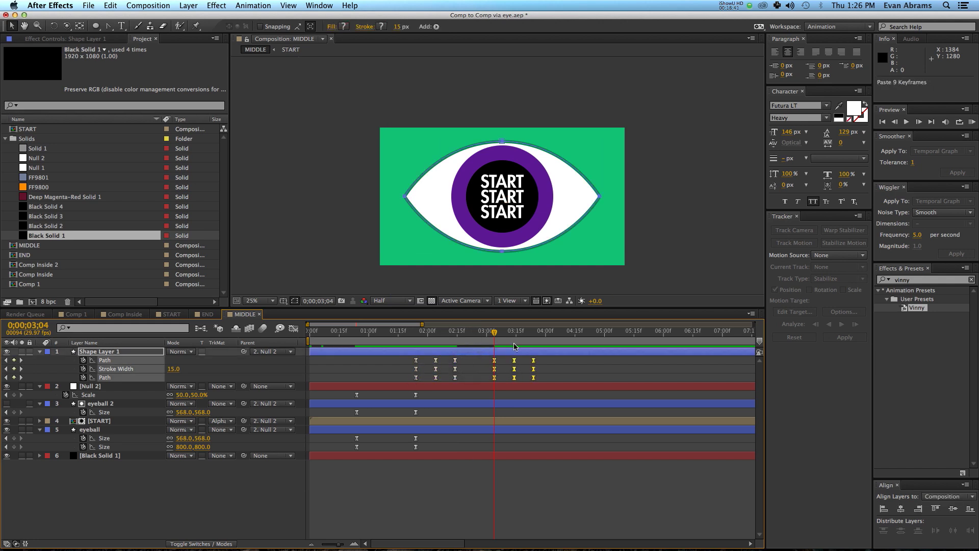
key(space)
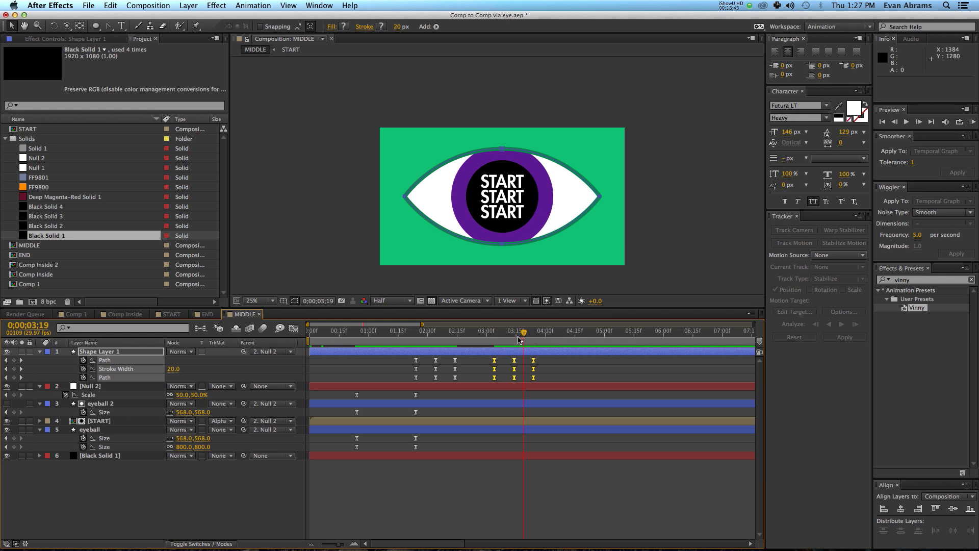
- Trim the START layer's out point to the closed-eye keyframe at 0;00;03;14
drag(519, 339, 515, 341)
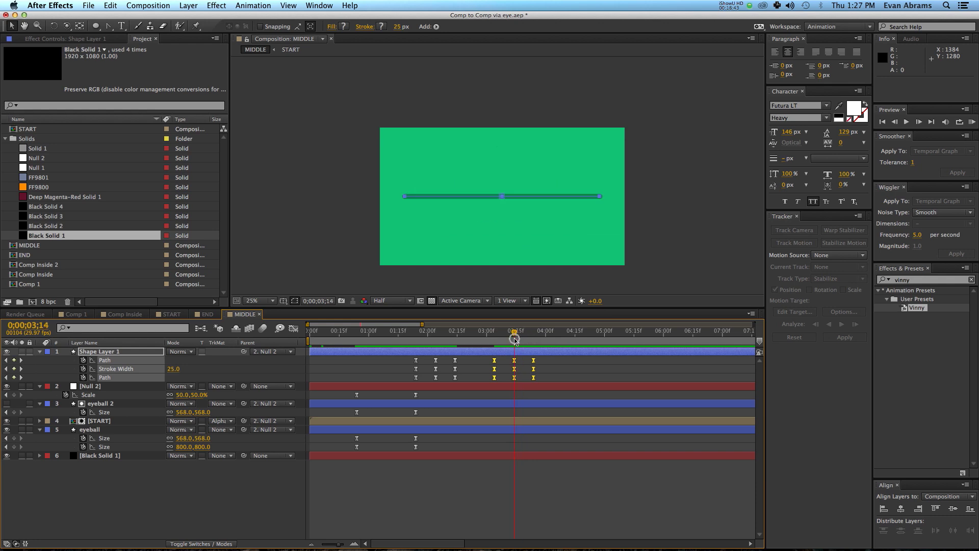
click(516, 423)
key(alt+apostrophe)
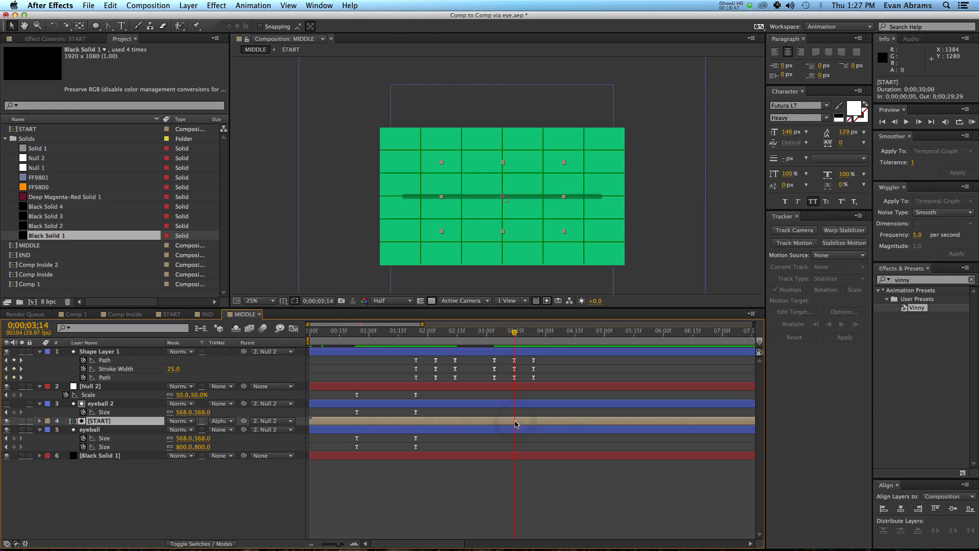
key(alt+bracketright)
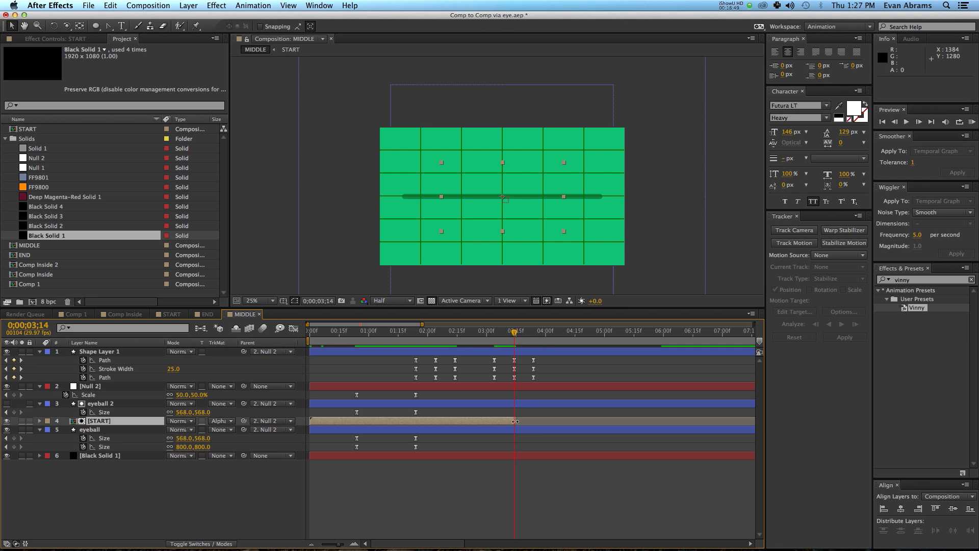
- At 0;00;04;04, add Position keyframes to the ellipse paths of Ellipse 3 and Ellipse 2 on the eyeball layer
drag(515, 333, 535, 345)
click(550, 485)
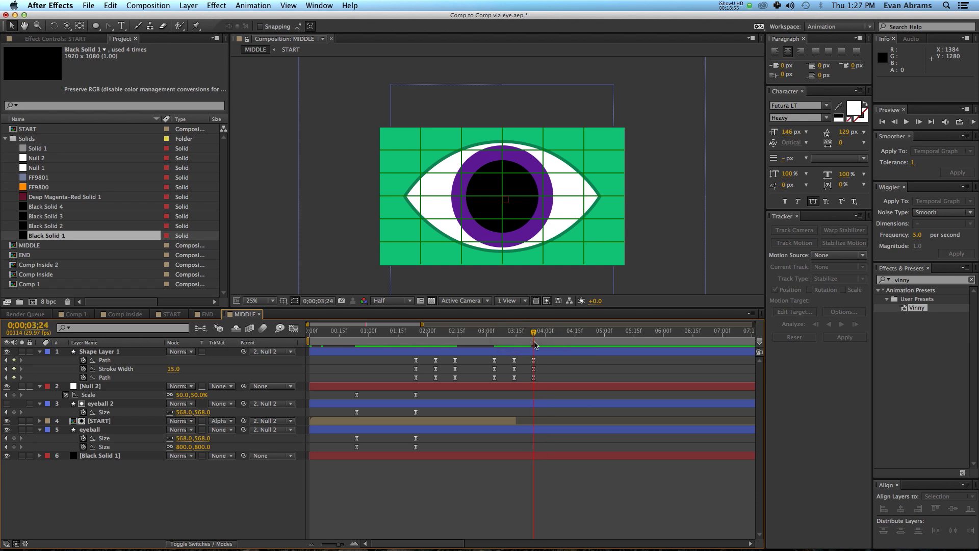
key(shift+Page_Down)
click(101, 431)
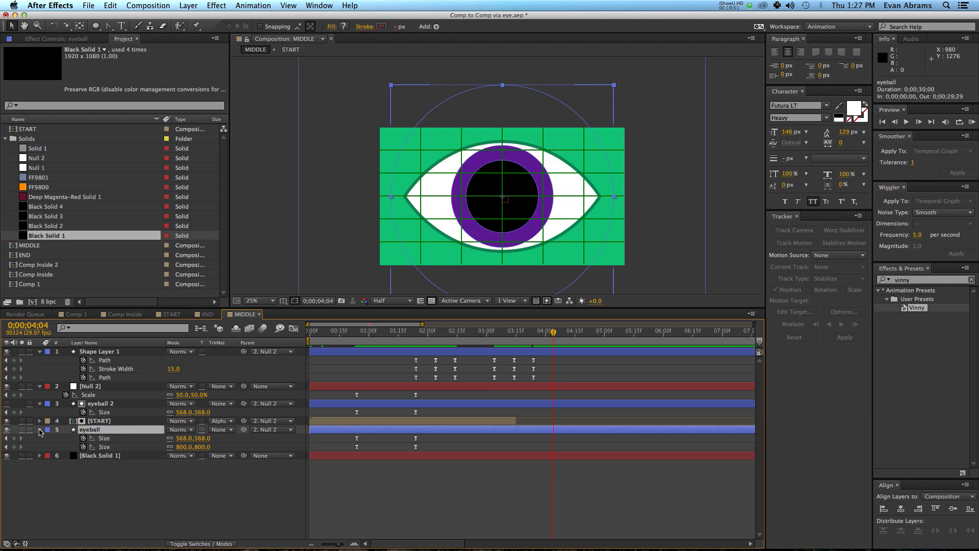
click(40, 430)
scroll(36, 431, down, 2)
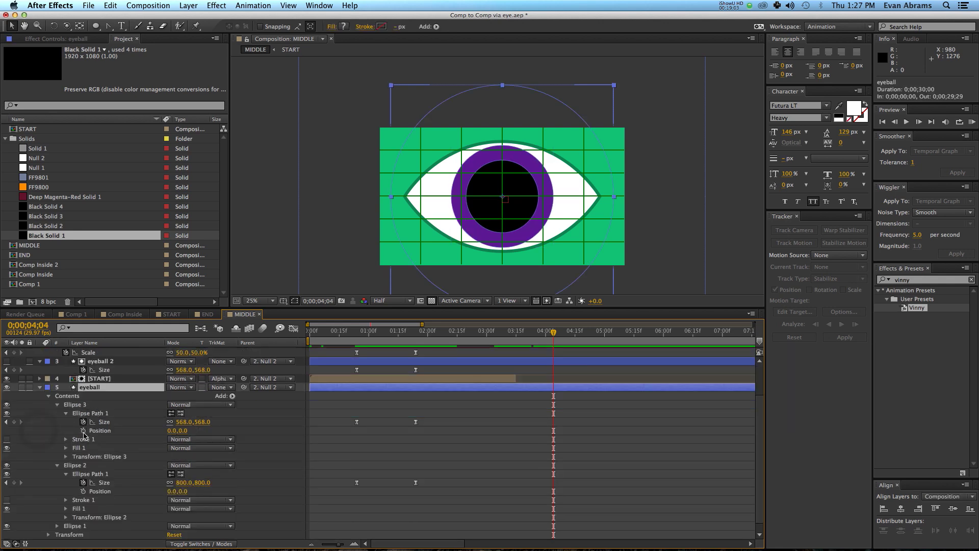
click(83, 431)
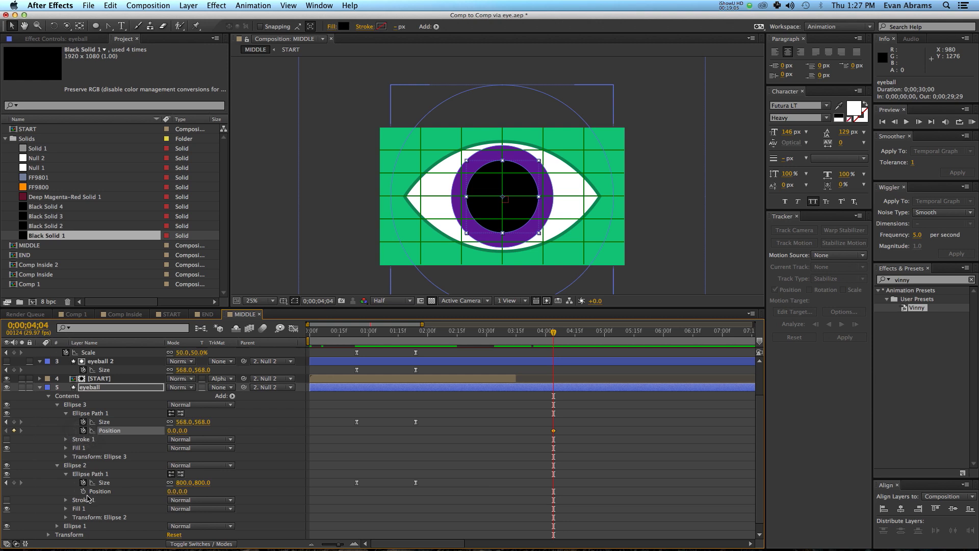
click(83, 491)
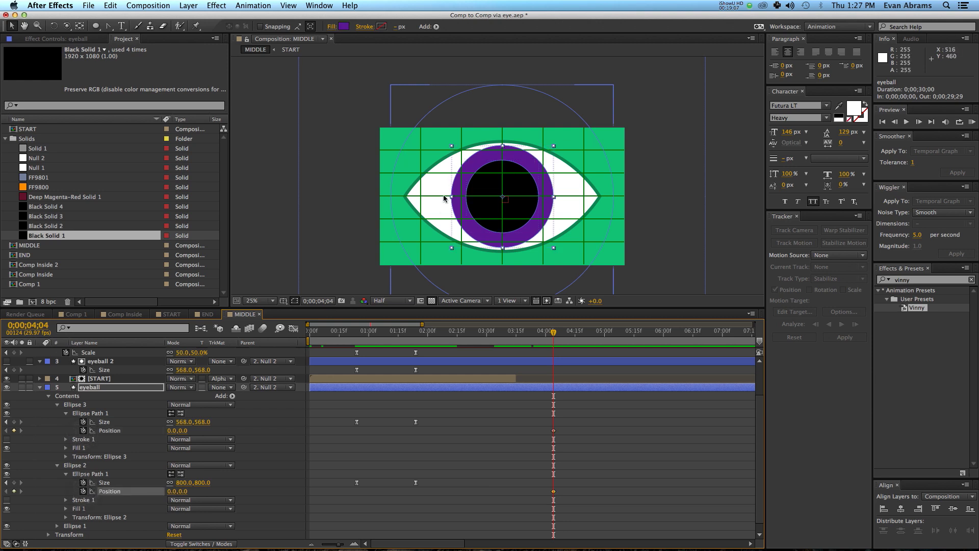
- At 0;00;04;24, set the Position of Ellipse 2's path to 100, 0
key(shift+Page_Down)
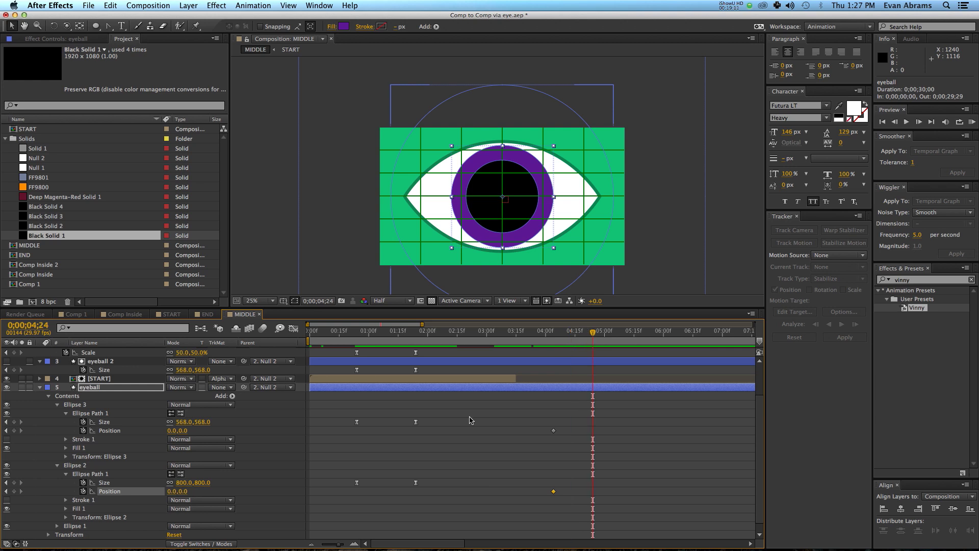
drag(185, 435, 191, 434)
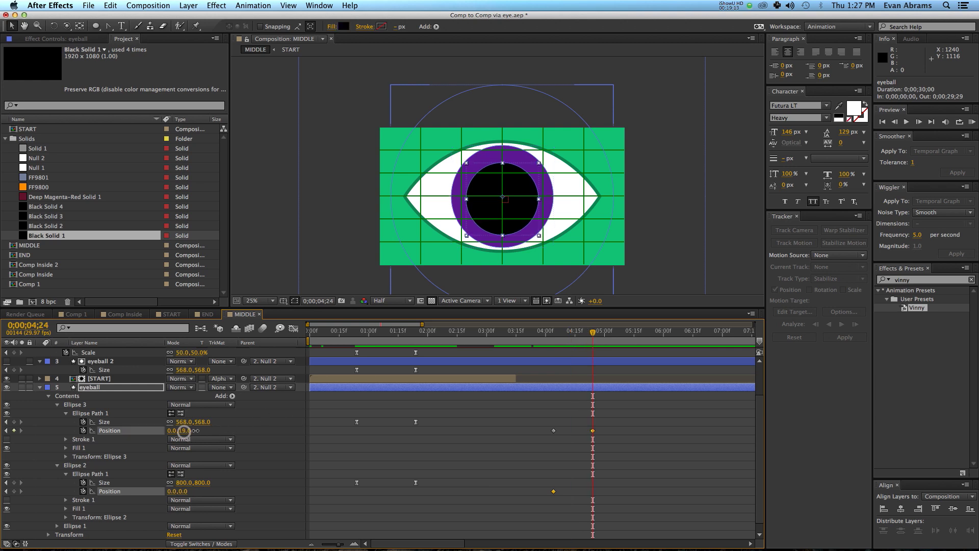
key(ctrl+z)
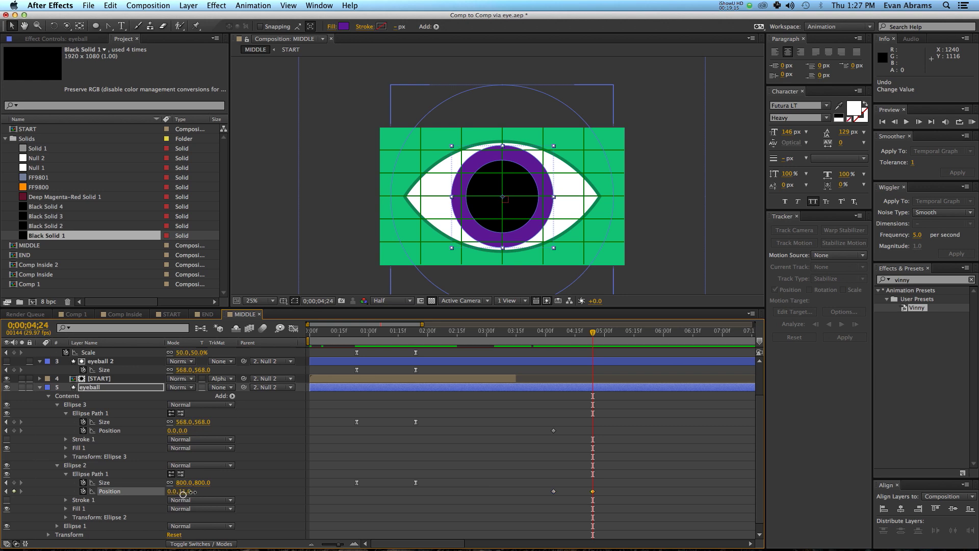
drag(183, 493, 173, 492)
text(100)
key(Return)
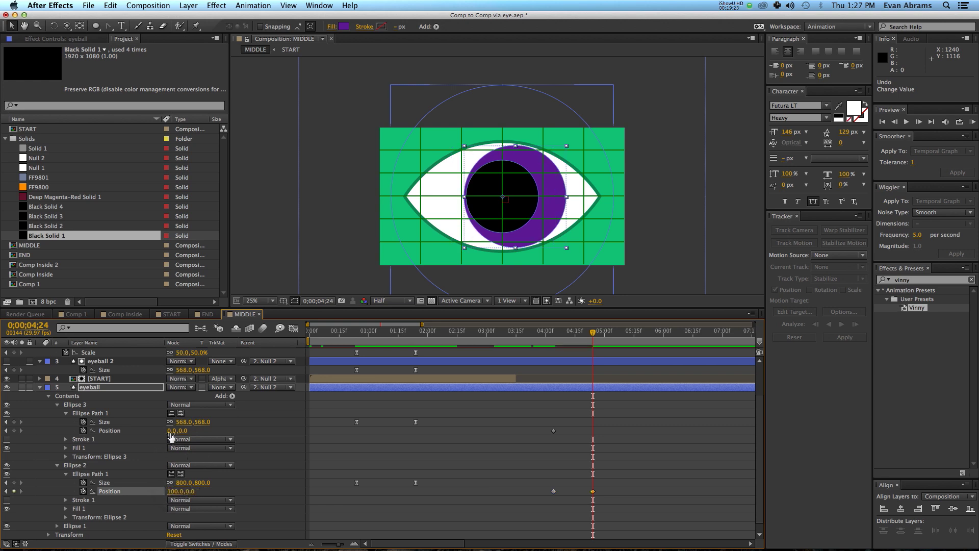
- Set the Position of Ellipse 3's path to 150, 0 at 0;00;04;24 and preview the eye's sideways look
drag(171, 436, 202, 435)
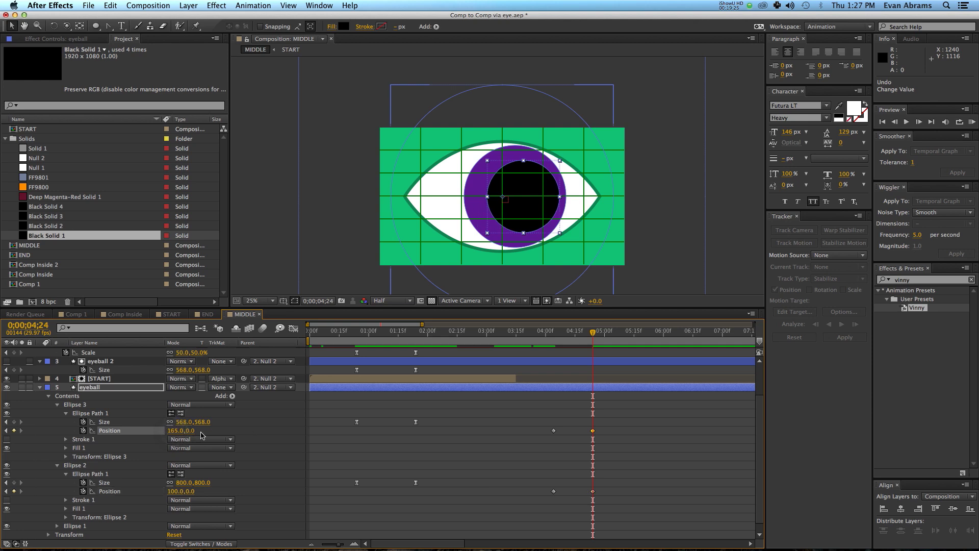
text(150)
key(Return)
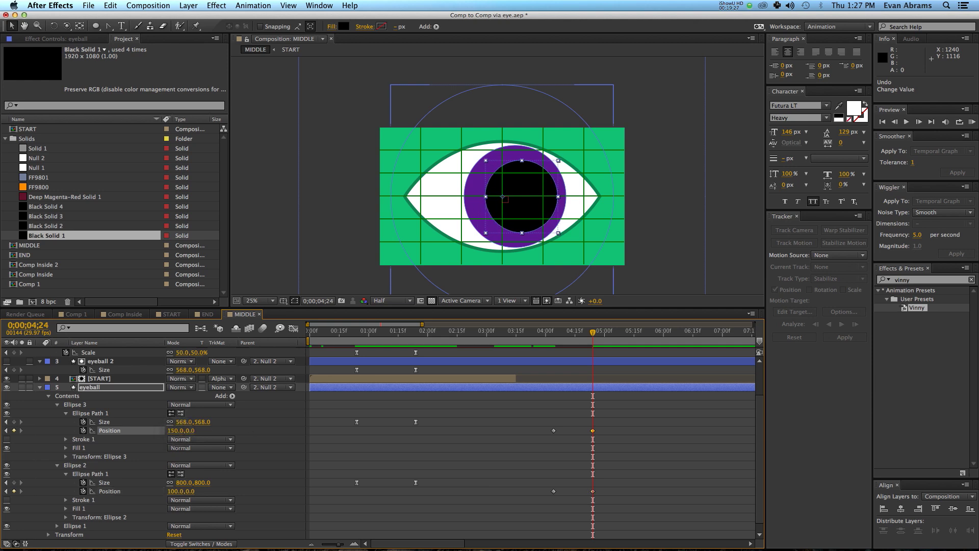
drag(593, 342, 565, 344)
key(space)
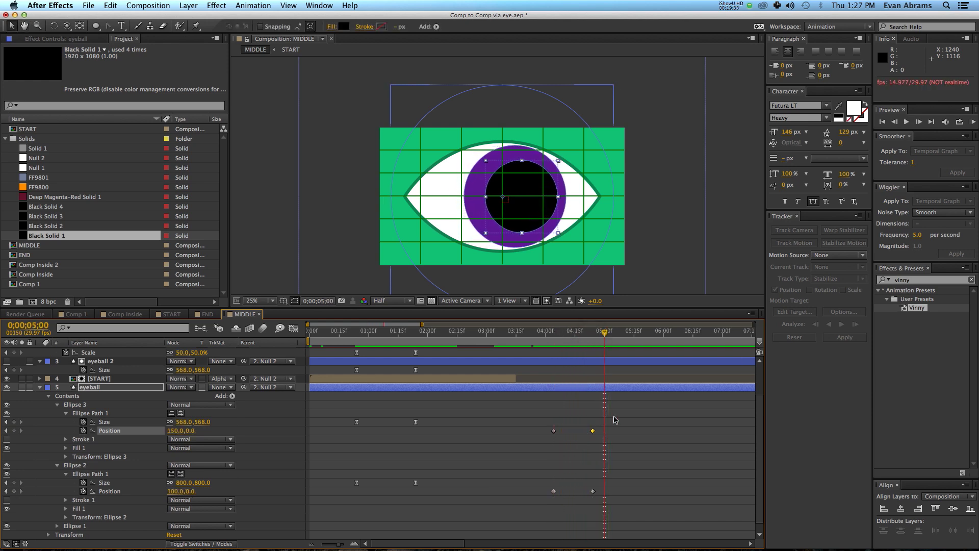
- Easy-ease the Position keyframes of Ellipse 3 and Ellipse 2 on the eyeball layer and preview the sideways look
drag(638, 429, 513, 506)
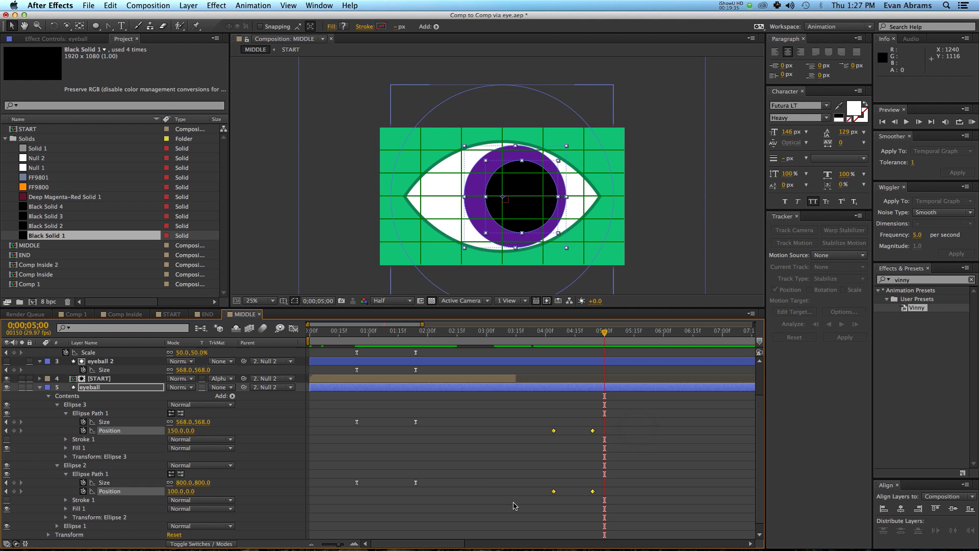
click(555, 335)
key(space)
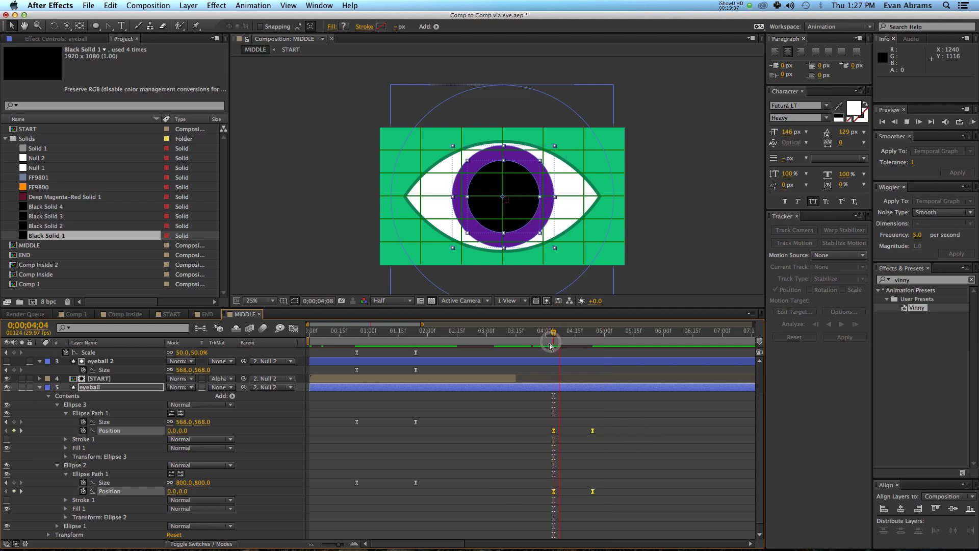
click(591, 343)
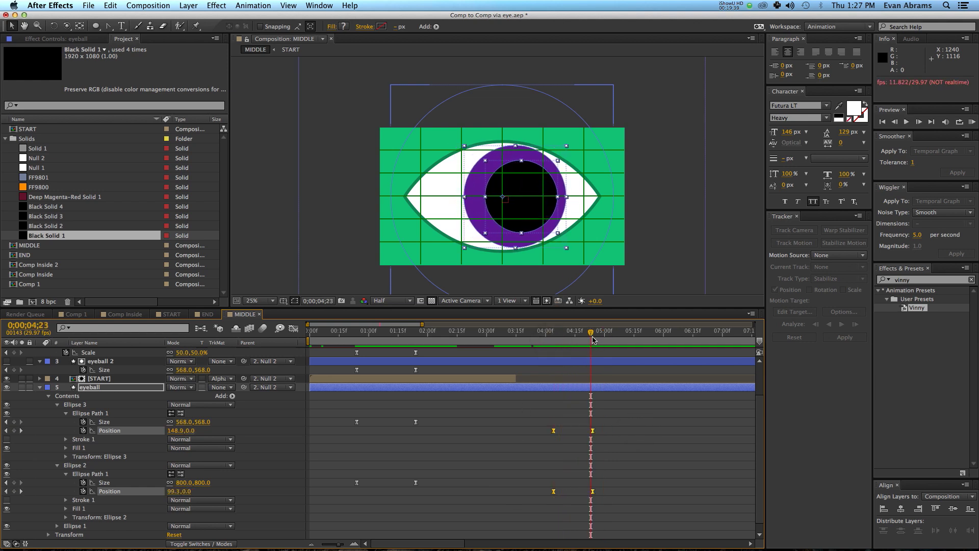
click(560, 343)
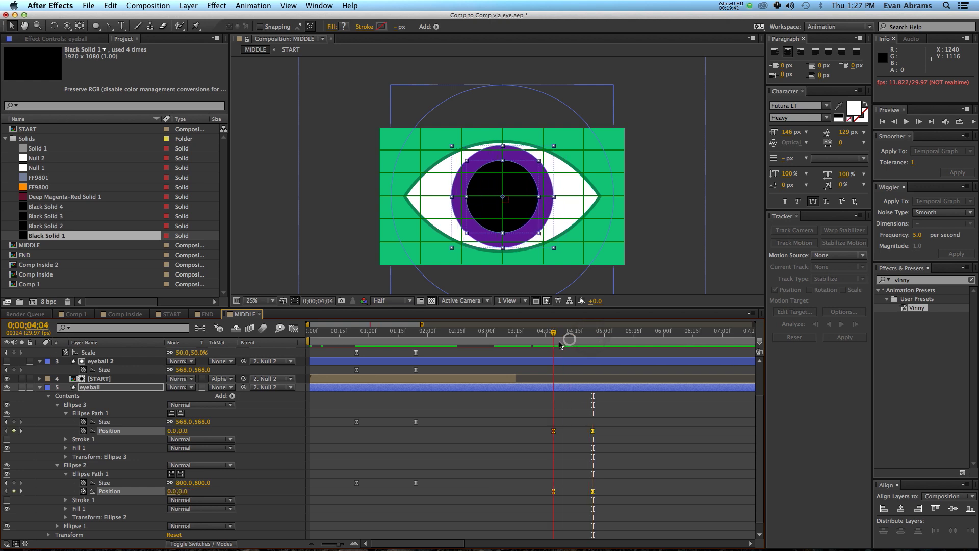
- Move the two sideways-look Position keyframes to 0;00;04;14, paste the centred Position keyframes at 0;00;04;24, and preview the movement
key(shift+Page_Down)
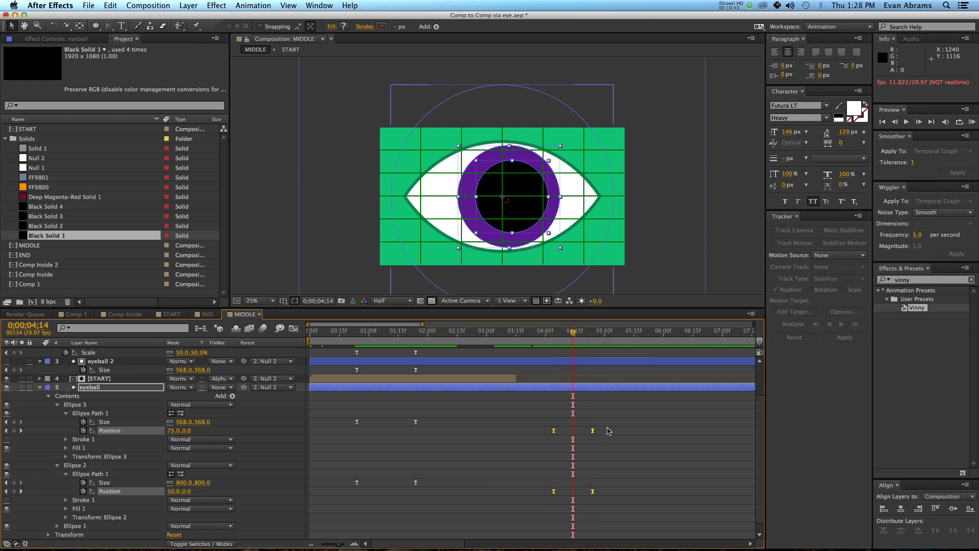
drag(605, 428, 580, 495)
drag(546, 430, 559, 507)
key(super+v)
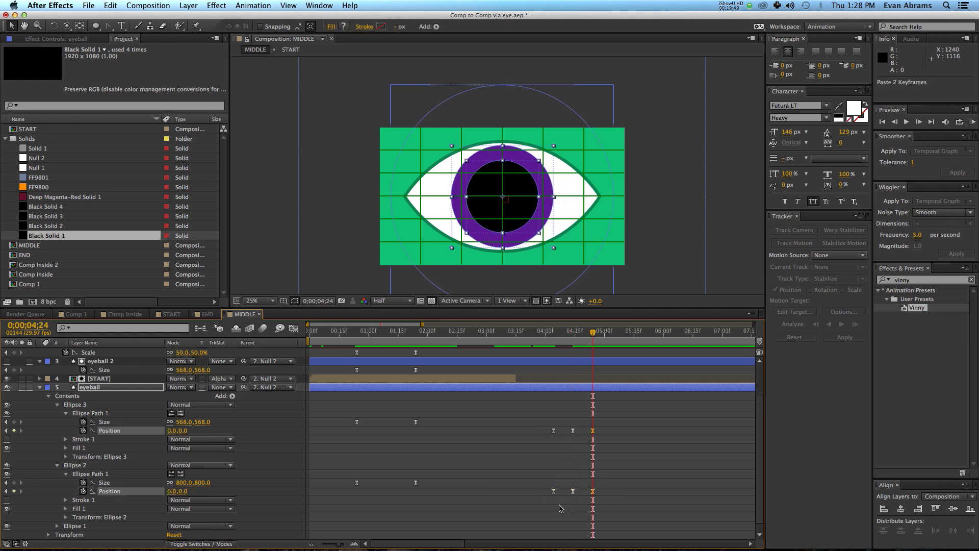
key(space)
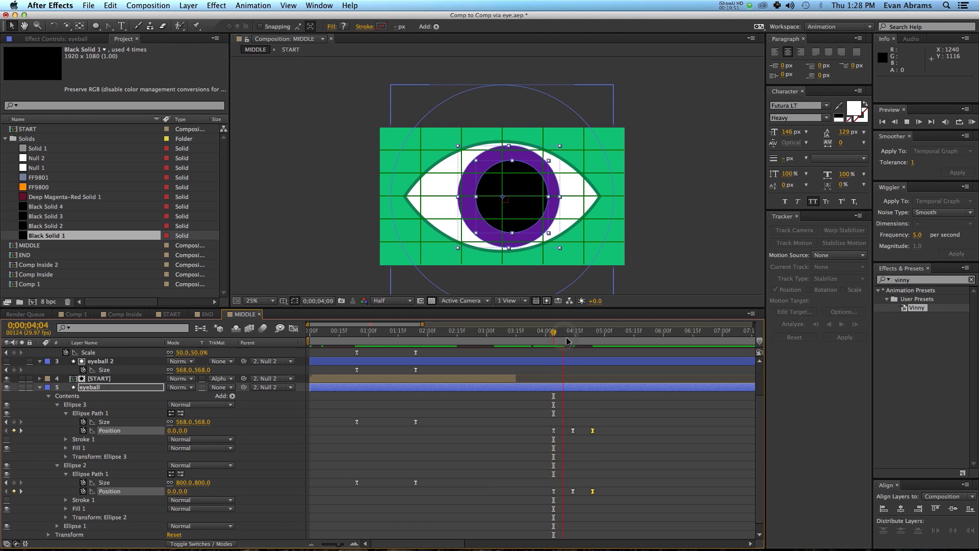
key(space)
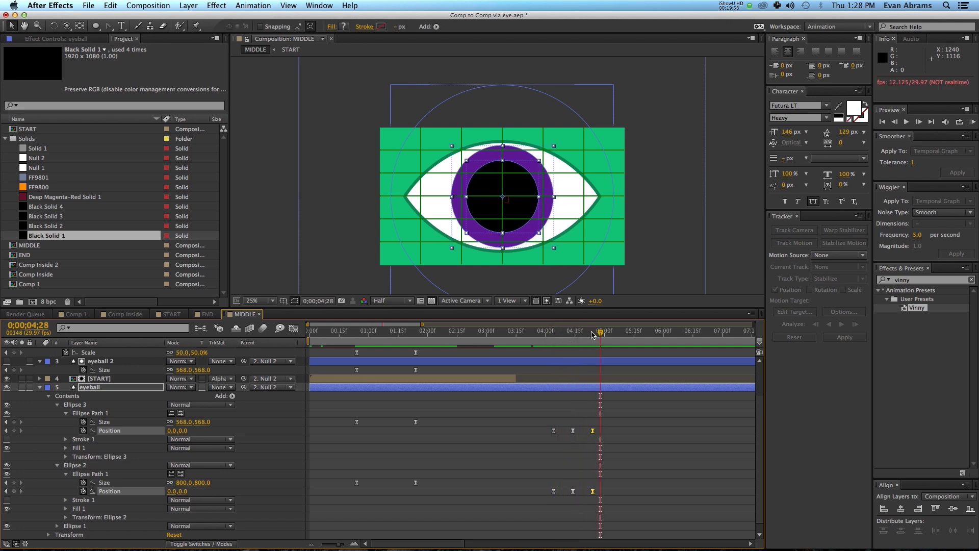
- Duplicate the START layer together with its eyeball 2 matte and move both copies to begin at 0;00;05;14
mouse_move(590, 334)
mouse_down()
mouse_move(564, 340)
mouse_move(593, 337)
mouse_up()
key(u)
click(605, 365)
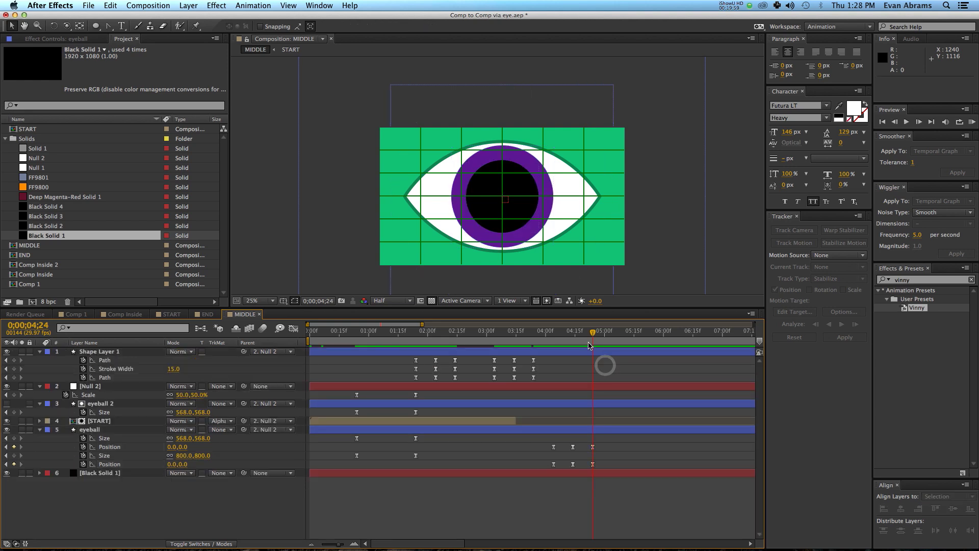
key(shift+Page_Down)
key(shift+Page_Down)
click(483, 420)
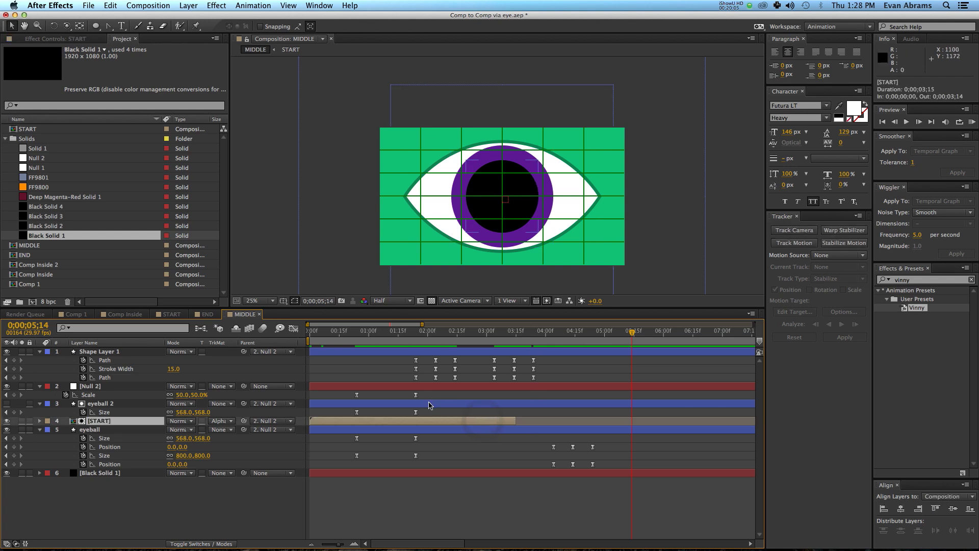
shift+click(429, 403)
key(super+d)
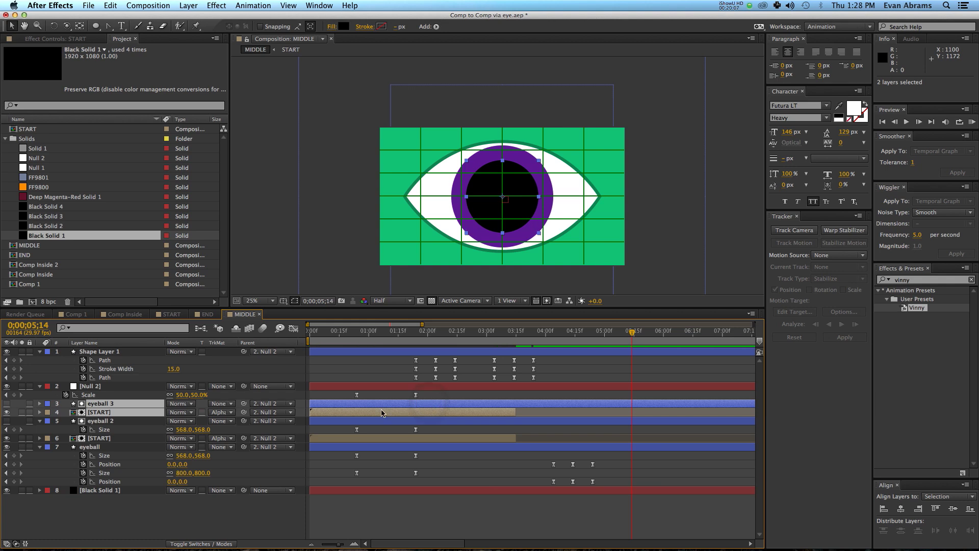
drag(385, 412, 681, 415)
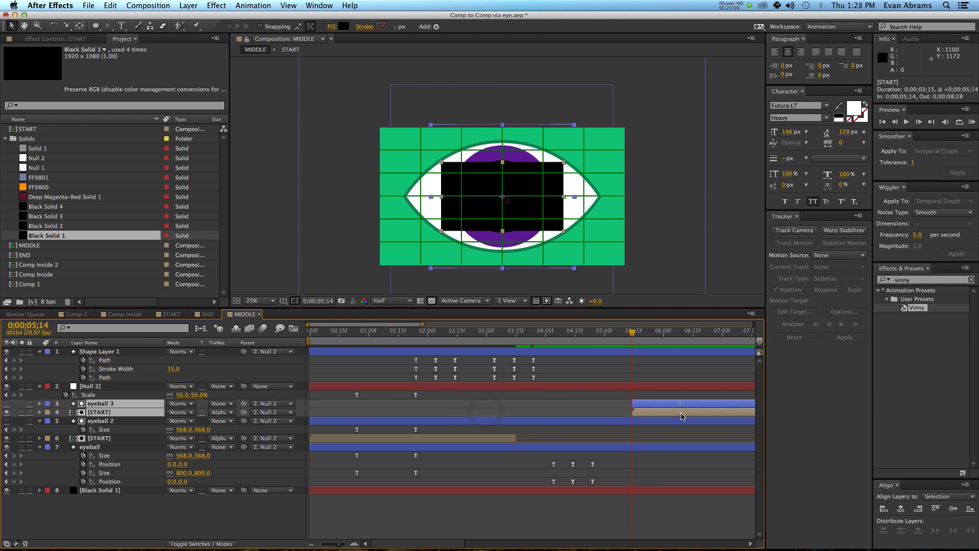
- Shift eyeball 3 so its last Size keyframe sits at 0;00;05;14, trim its in point there, and preview START inside the pupil
click(659, 403)
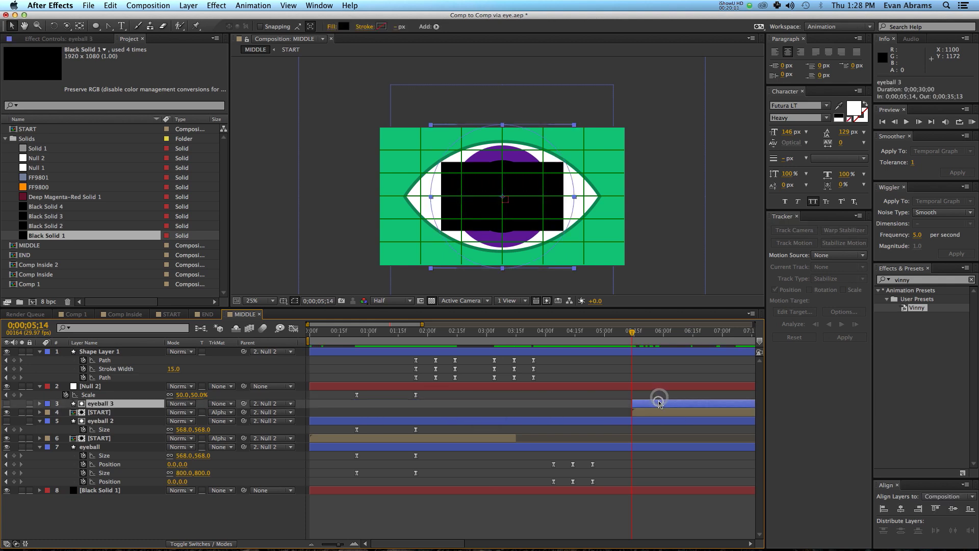
key(u)
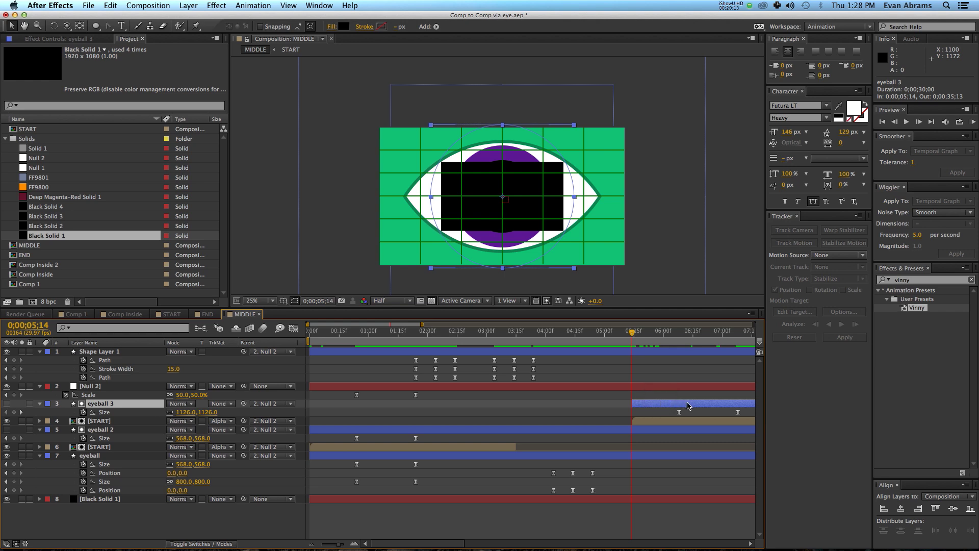
drag(687, 406, 593, 406)
mouse_move(584, 407)
mouse_down()
mouse_move(565, 406)
mouse_move(578, 406)
mouse_up()
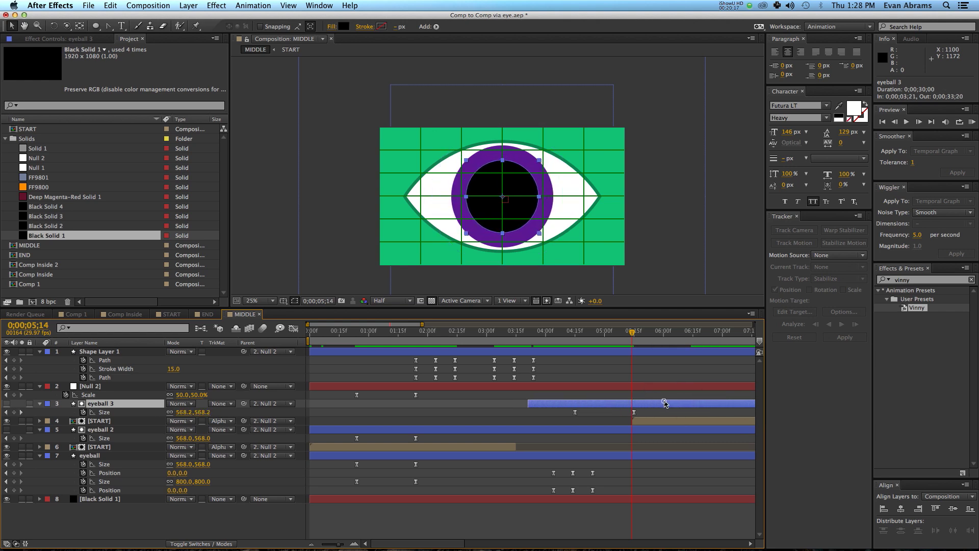
drag(663, 404, 661, 404)
drag(528, 404, 632, 404)
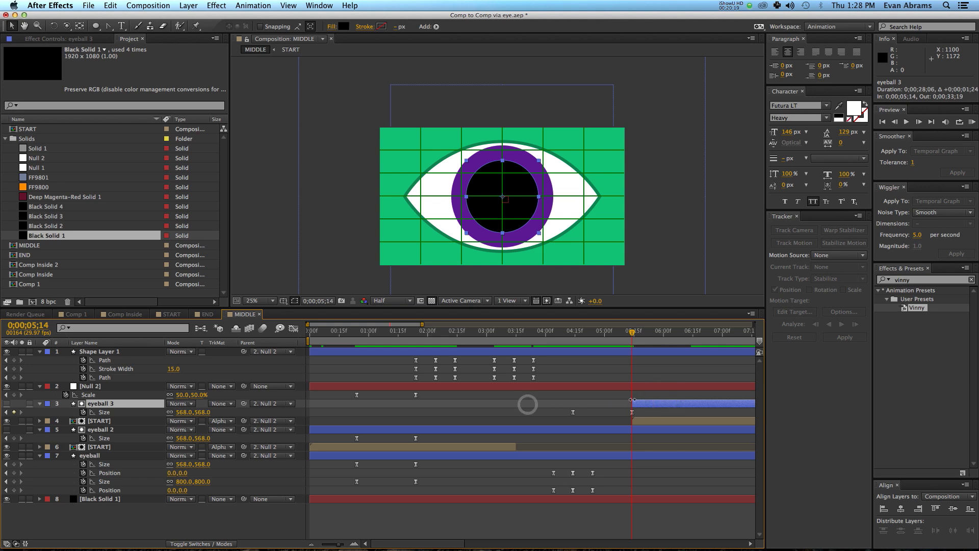
click(639, 395)
key(space)
key(space)
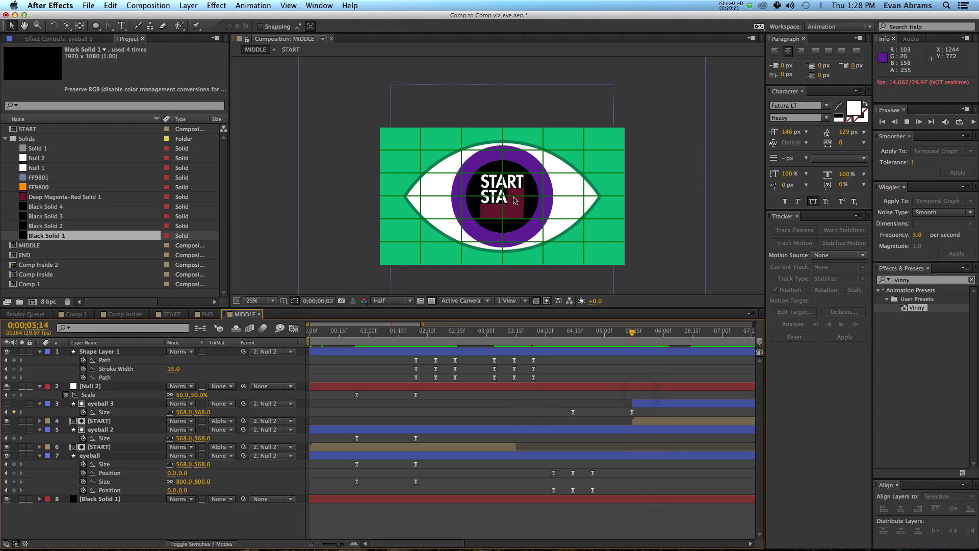
drag(661, 341, 633, 337)
key(space)
key(space)
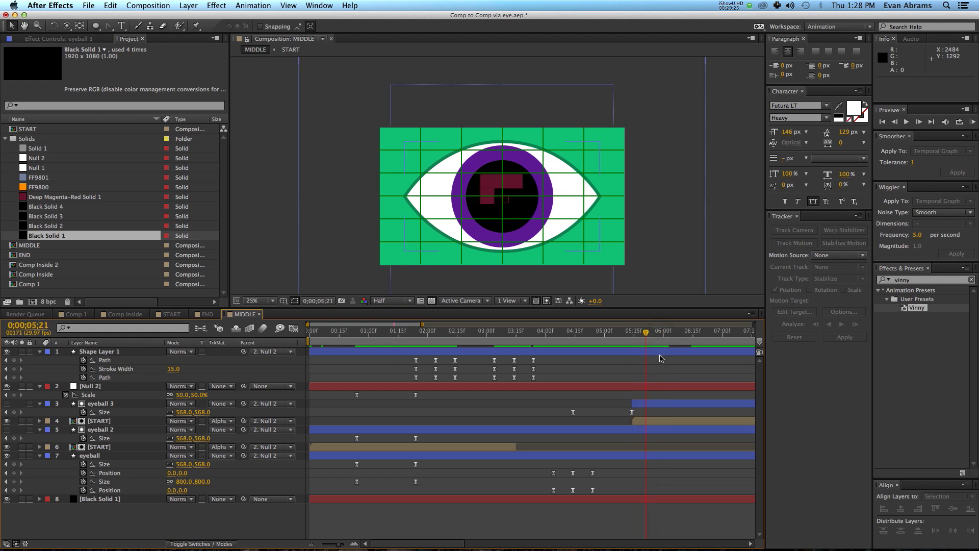
- Add a Scale keyframe to Null 2 at 0;00;05;14 and set its Scale to 100% at 0;00;06;14
click(633, 333)
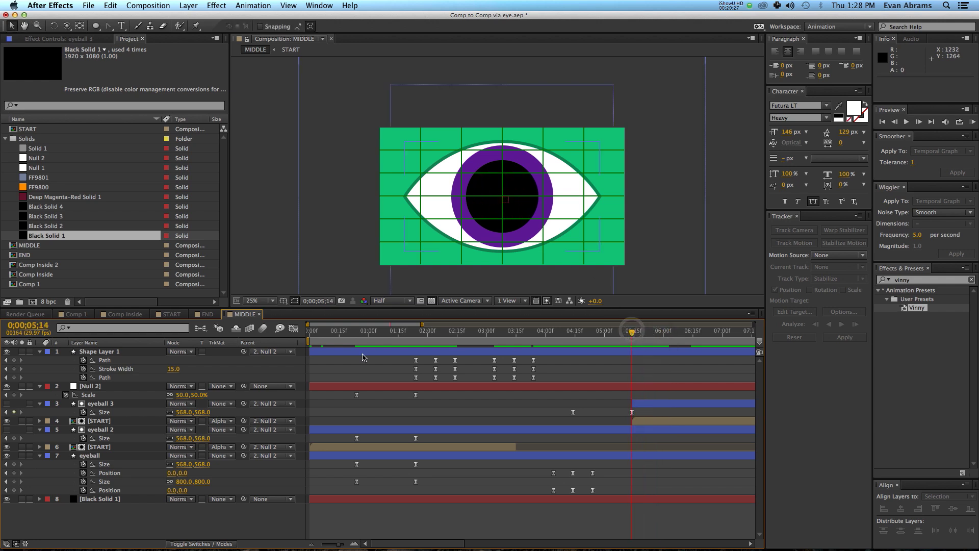
click(14, 394)
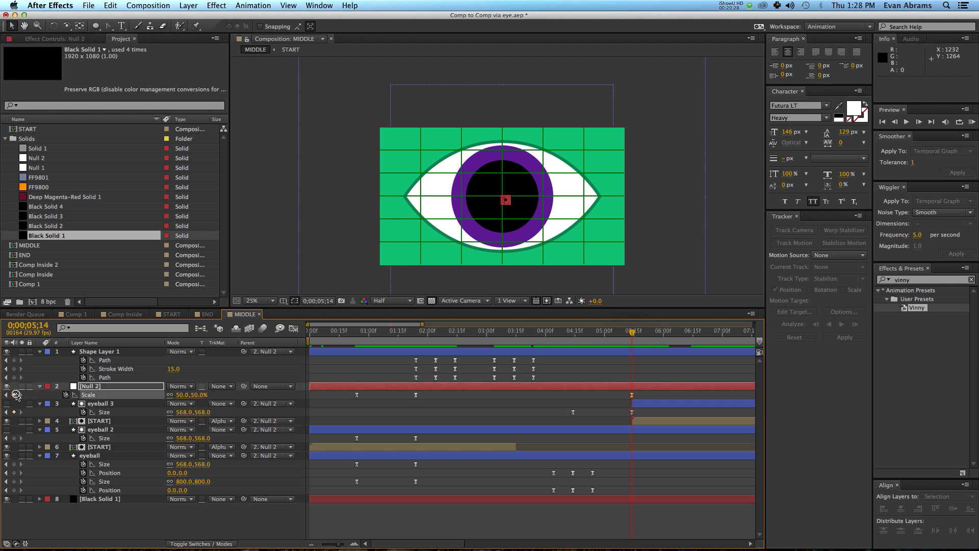
click(632, 455)
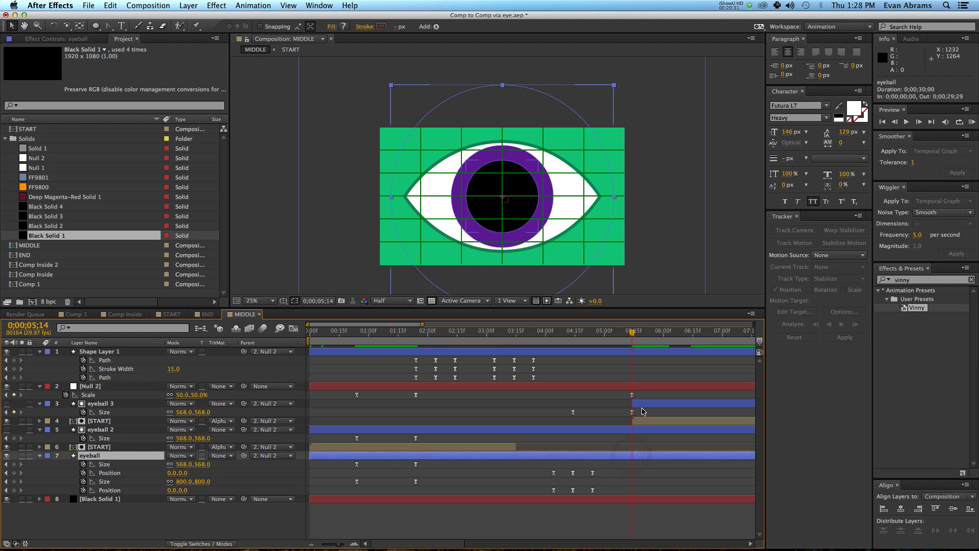
click(644, 387)
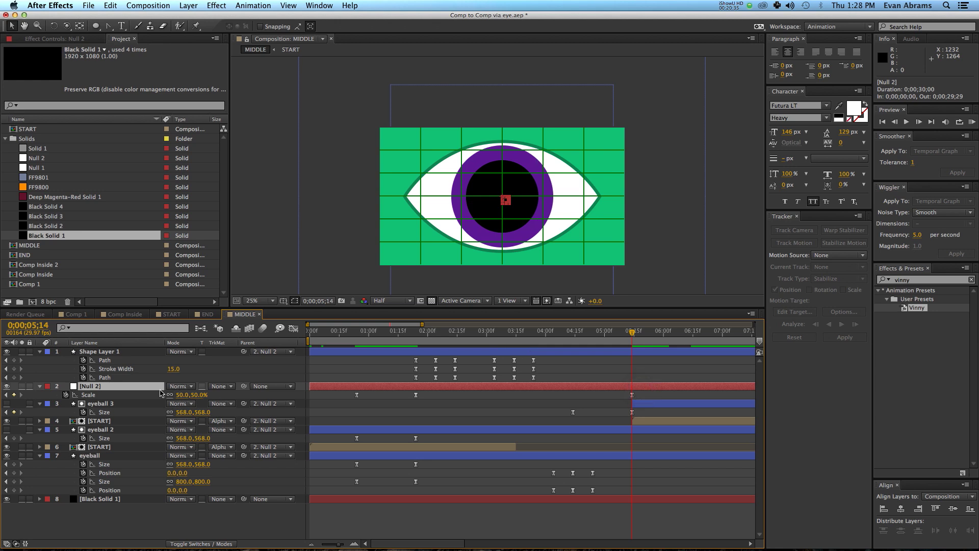
key(space)
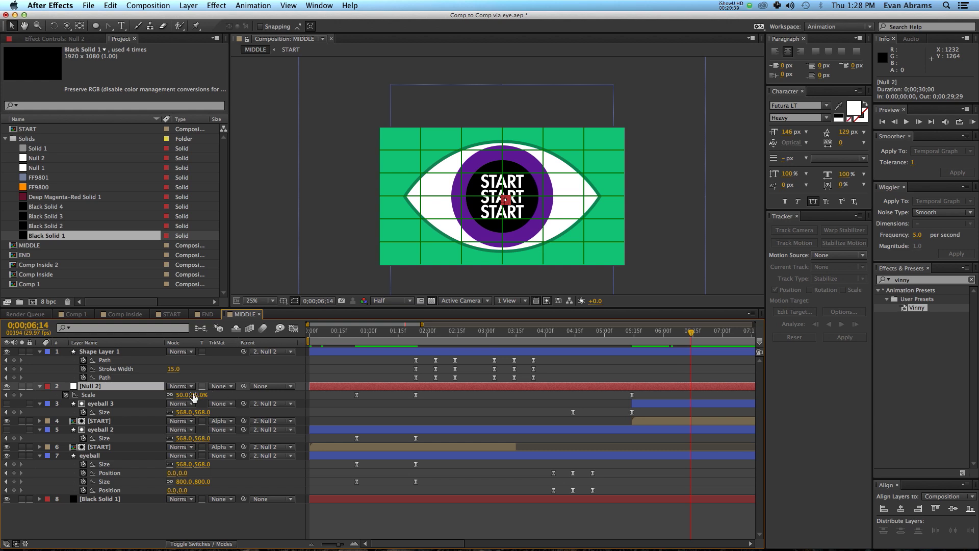
click(182, 395)
text(100)
key(Return)
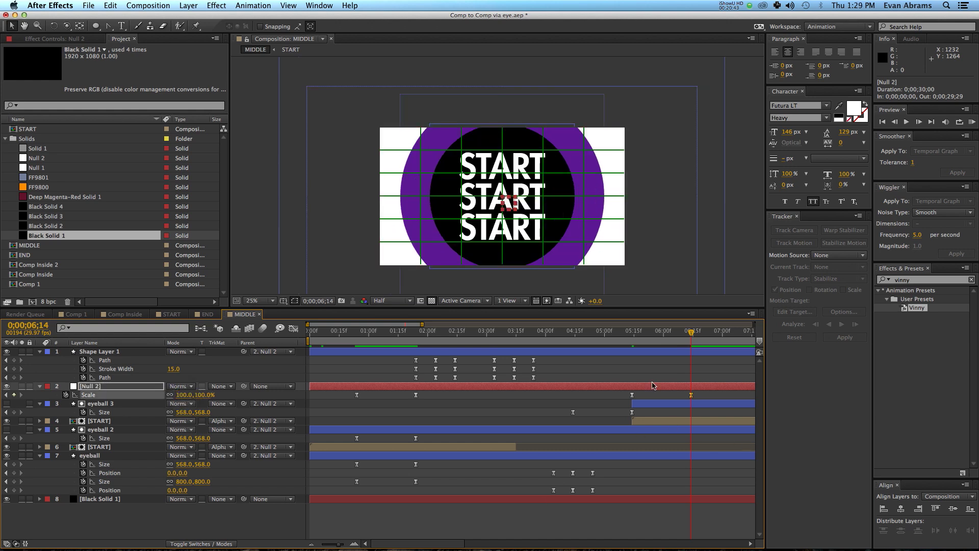
- Move eyeball 3's first Size keyframe to 0;00;06;14 and scrub through the pupil's expansion
click(465, 463)
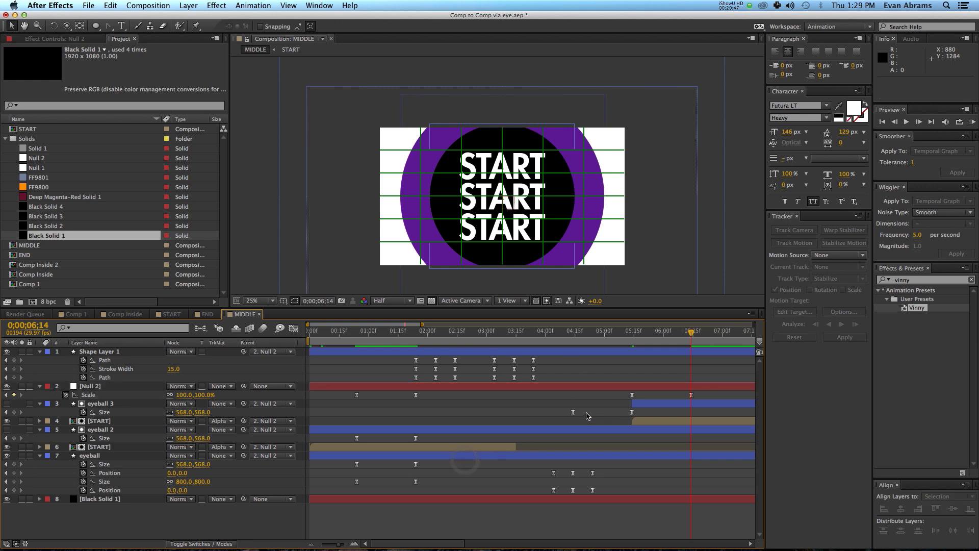
drag(573, 412, 688, 413)
click(663, 336)
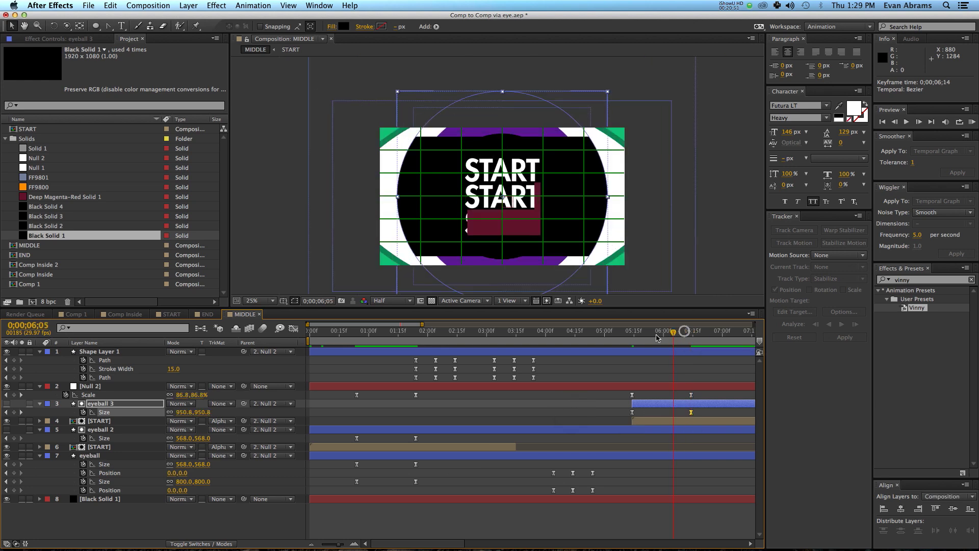
drag(663, 336, 691, 335)
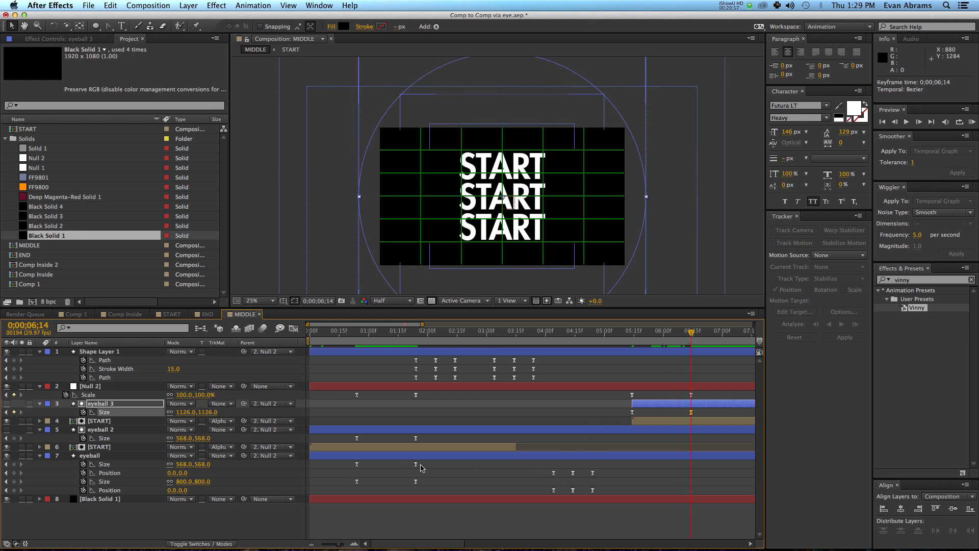
- Copy the eyeball layer's second pair of Size keyframes (568 and 800) to 0;00;05;14
drag(420, 463, 414, 485)
key(ctrl+c)
key(ctrl+v)
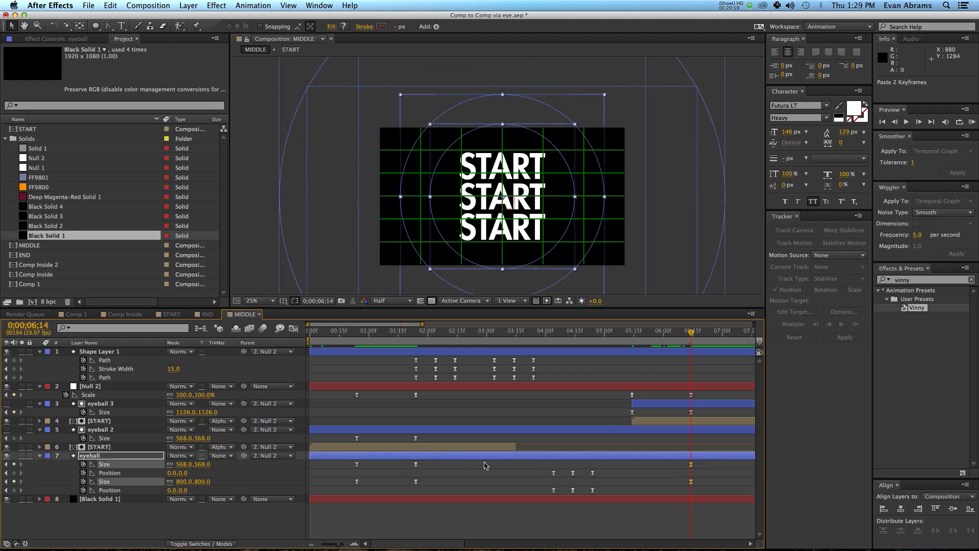
drag(691, 464, 632, 464)
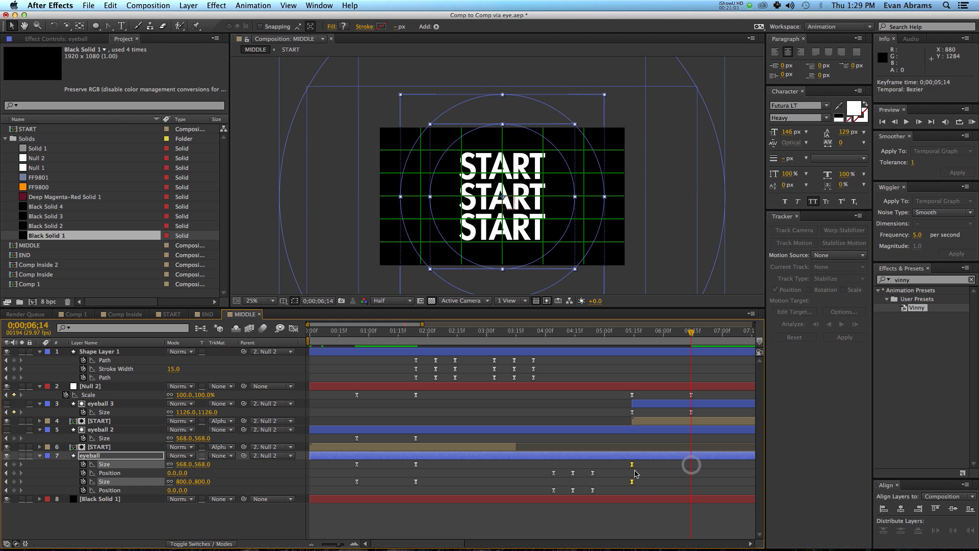
- Paste the eyeball layer's first pair of Size keyframes at 0;00;06;14 and preview the zoom into the pupil
drag(369, 455, 352, 485)
key(super+c)
key(super+v)
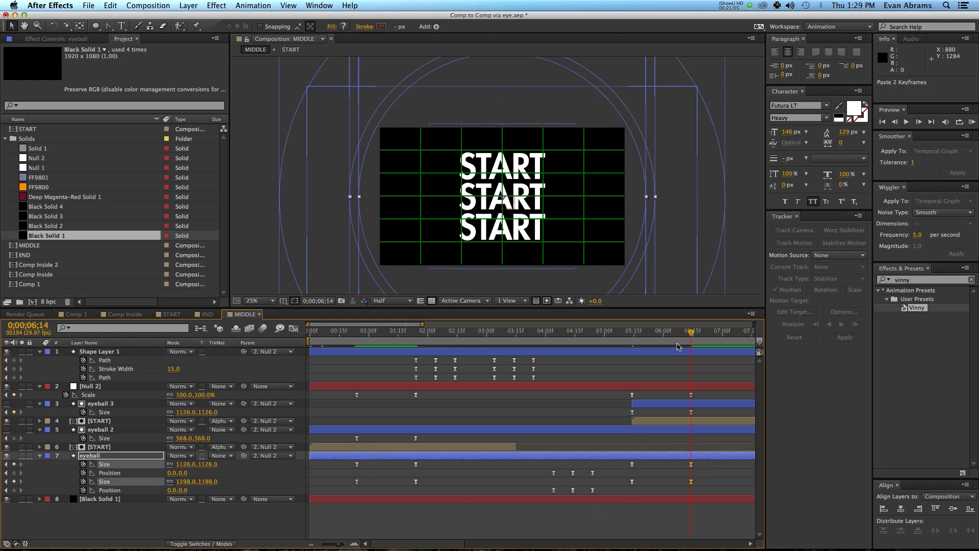
drag(651, 338, 691, 347)
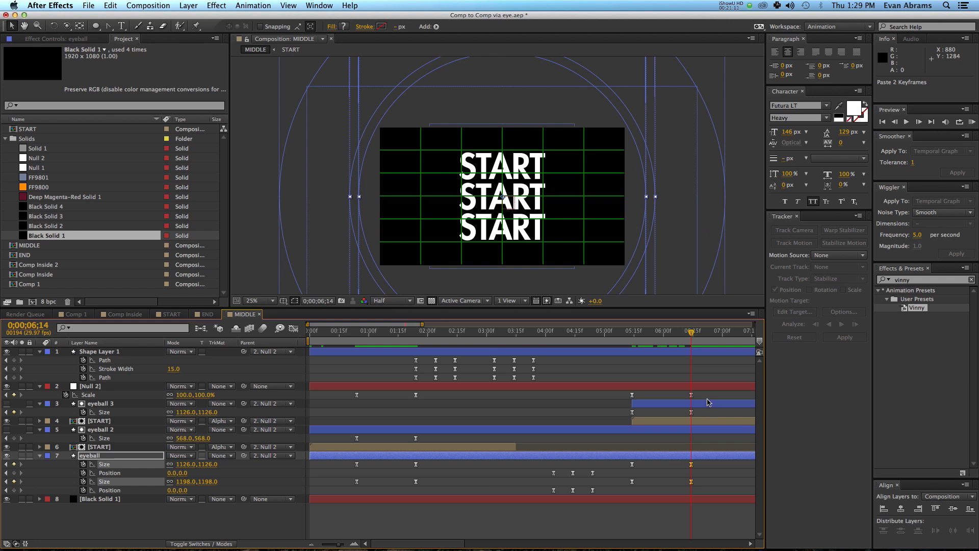
click(703, 393)
click(632, 336)
key(space)
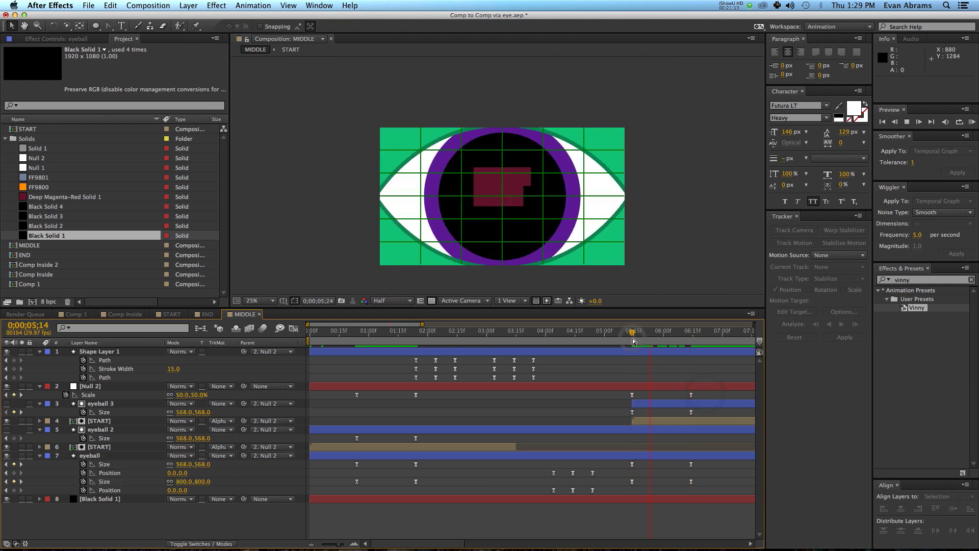
key(space)
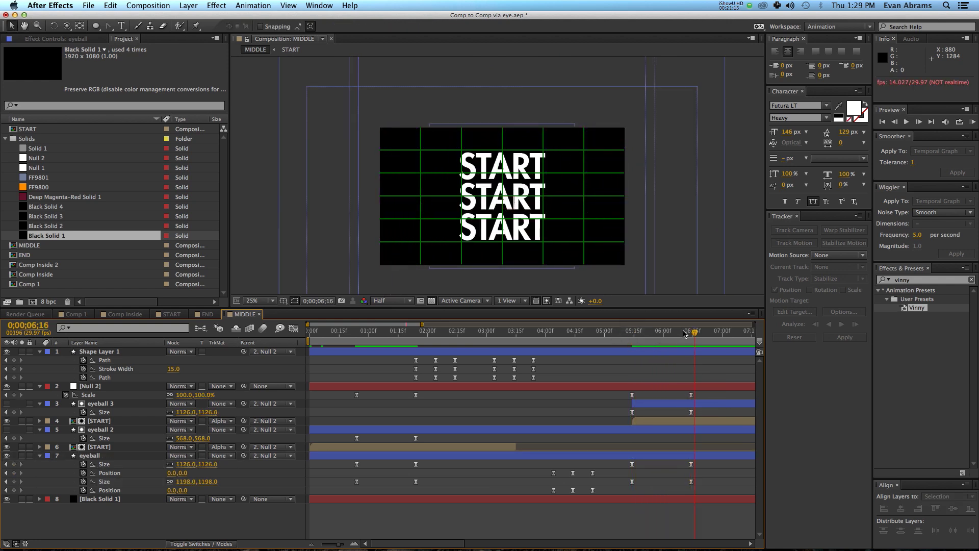
- Replace the START layer matted by eyeball 3 in the MIDDLE timeline with the END composition
click(691, 333)
click(666, 419)
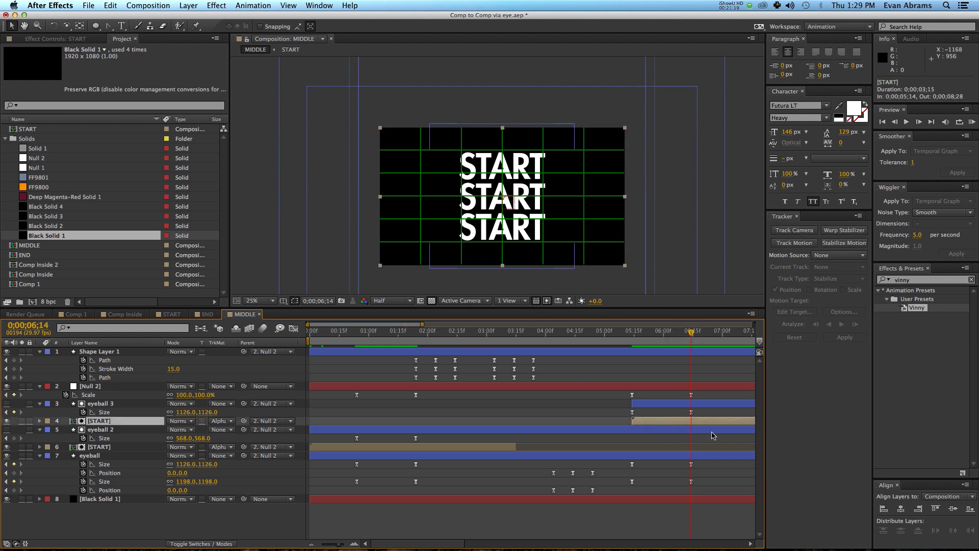
click(21, 255)
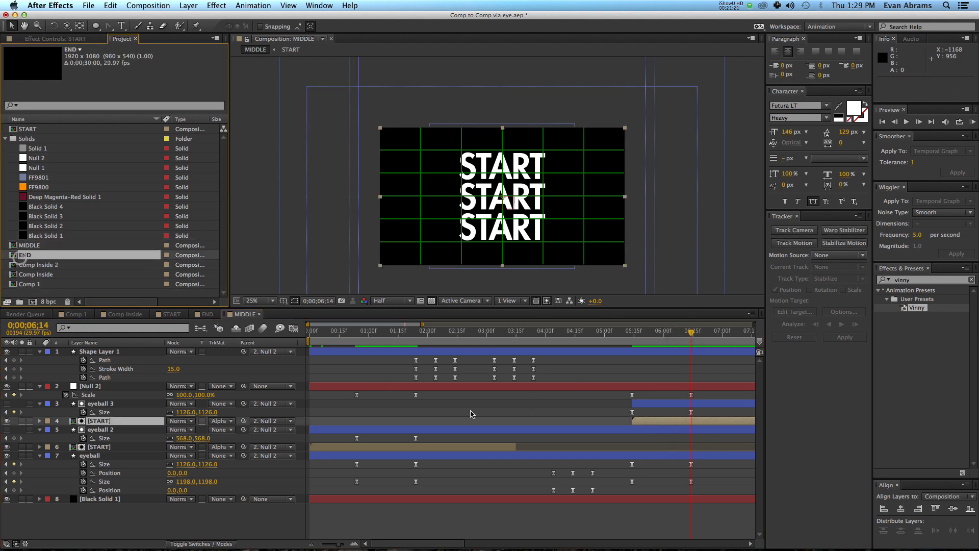
key(super+alt+slash)
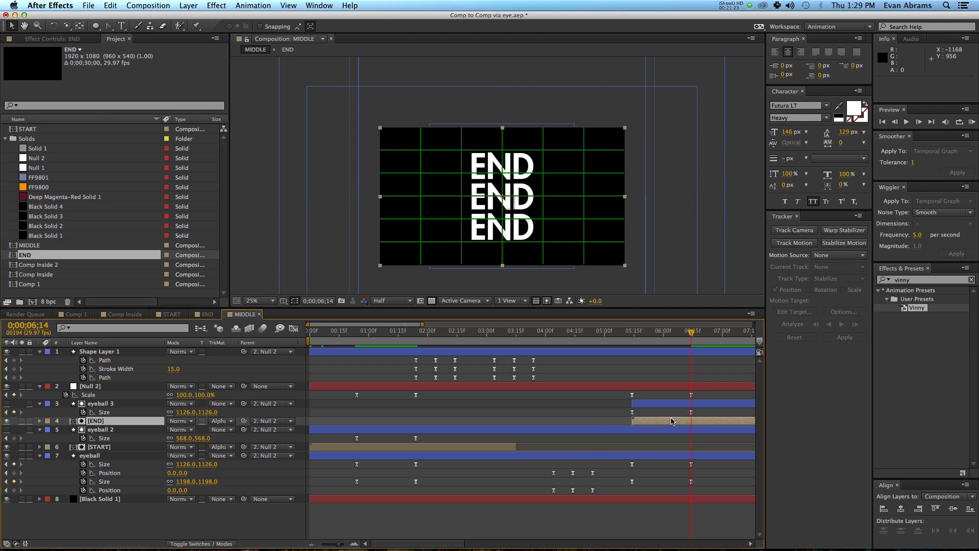
- Preview the zoom into the pupil from 0;00;05;13, then briefly open and close the END composition
click(631, 335)
key(space)
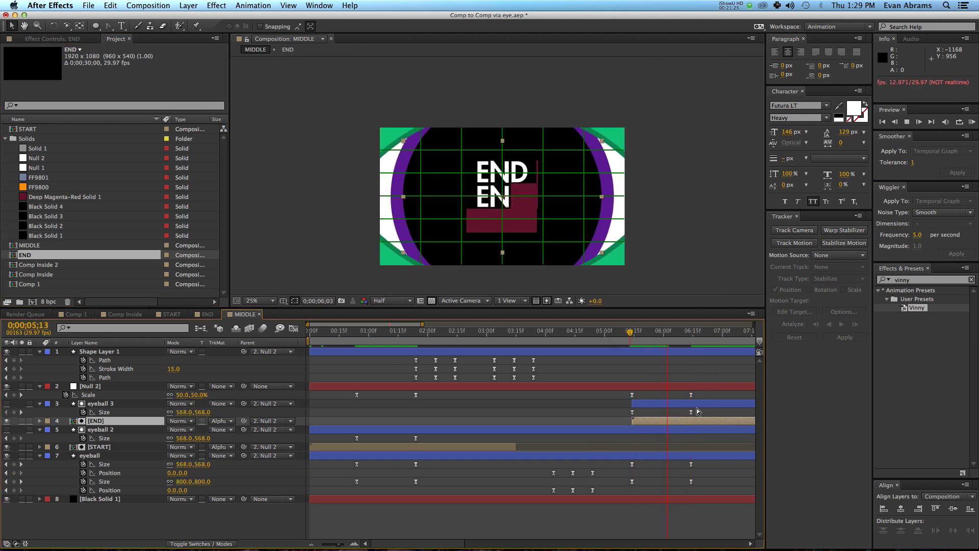
key(space)
key(minus)
key(minus)
key(space)
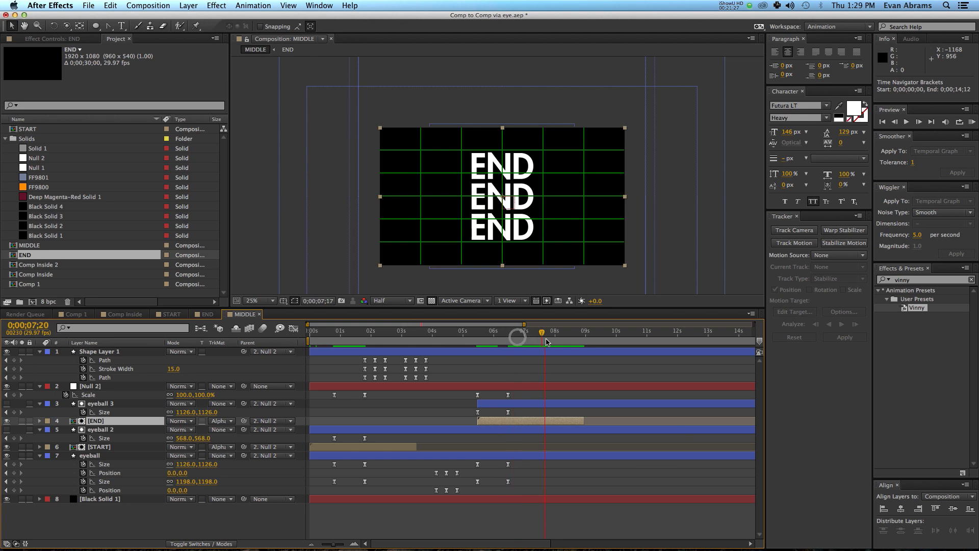
double_click(581, 421)
key(super+w)
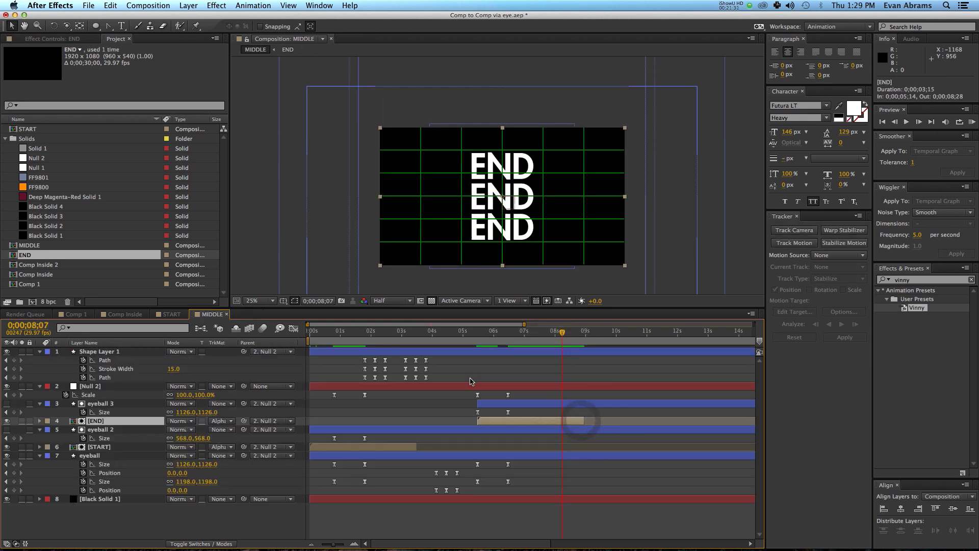
- Copy Shape Layer 1's second set of Path and Stroke Width blink keyframes to 0;00;05;14 and preview the blink during the zoom
mouse_move(516, 340)
mouse_down()
mouse_move(433, 342)
mouse_move(482, 347)
mouse_move(380, 387)
mouse_move(399, 381)
mouse_up()
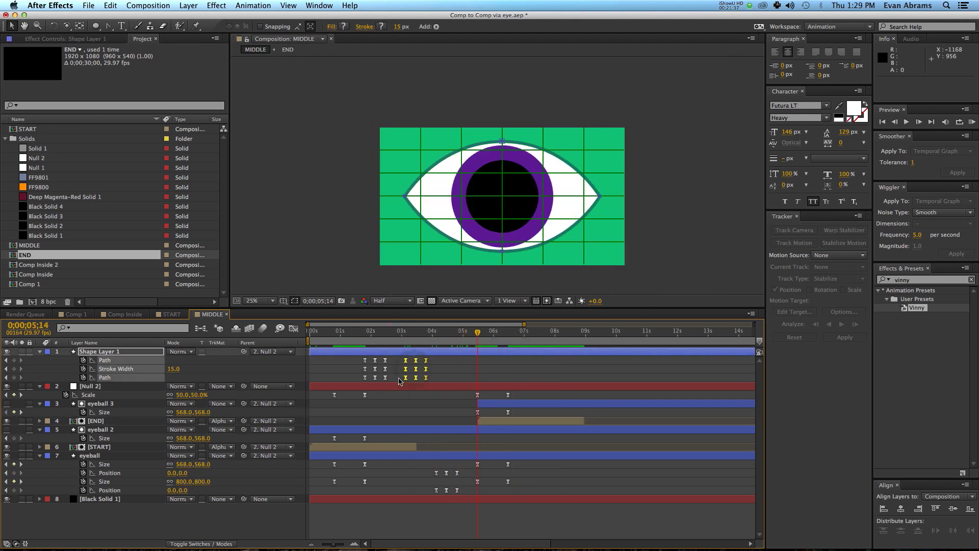
key(super+c)
key(super+v)
key(space)
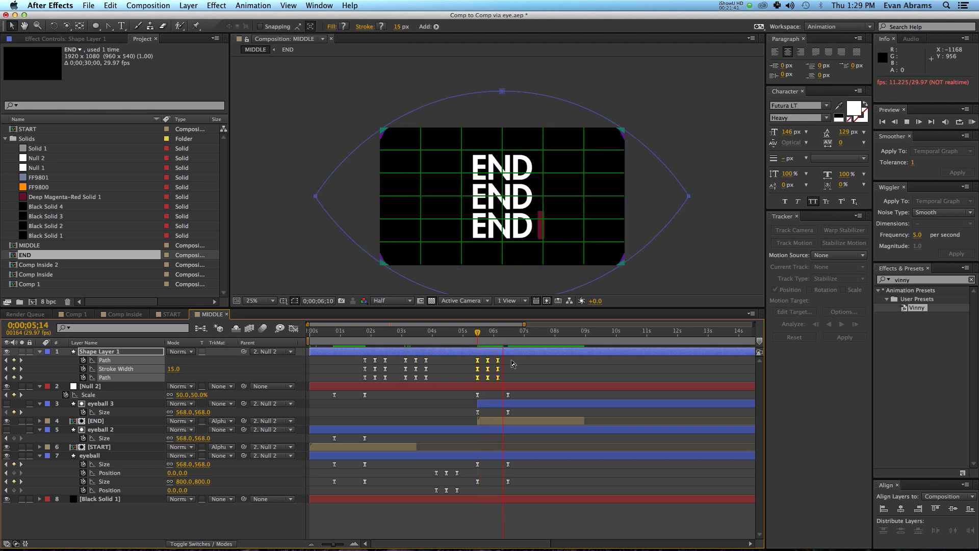
click(512, 363)
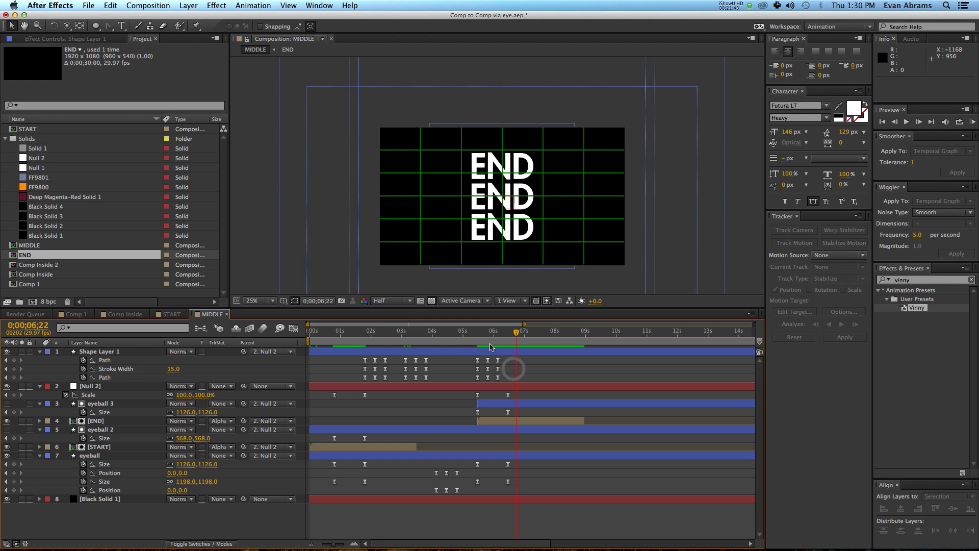
- Play and scrub through the MIDDLE animation from the START zoom-out to the END zoom-in
drag(475, 336, 322, 348)
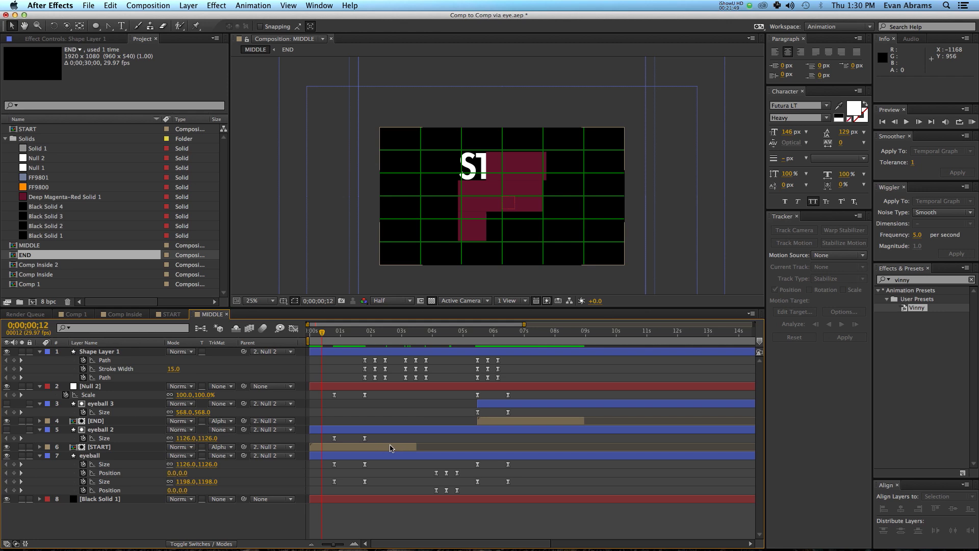
key(space)
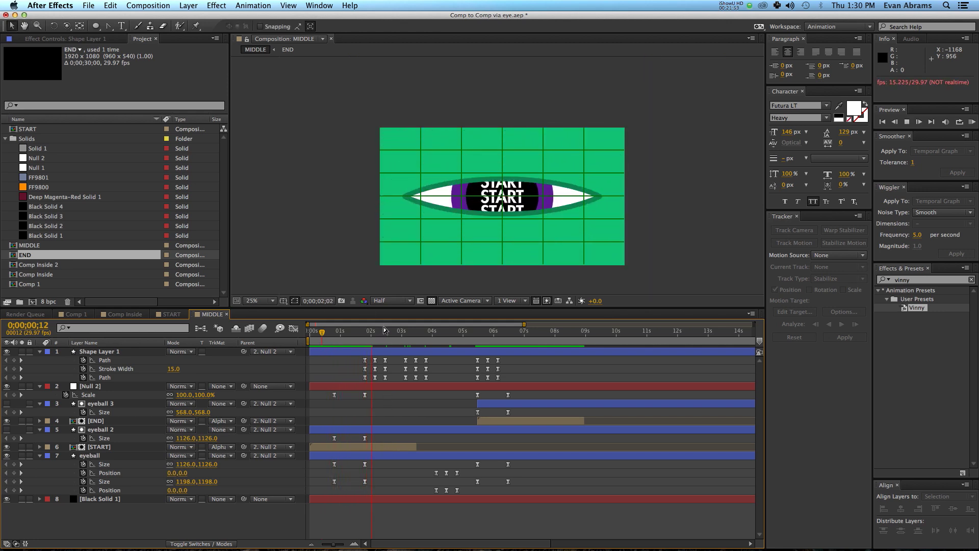
click(403, 333)
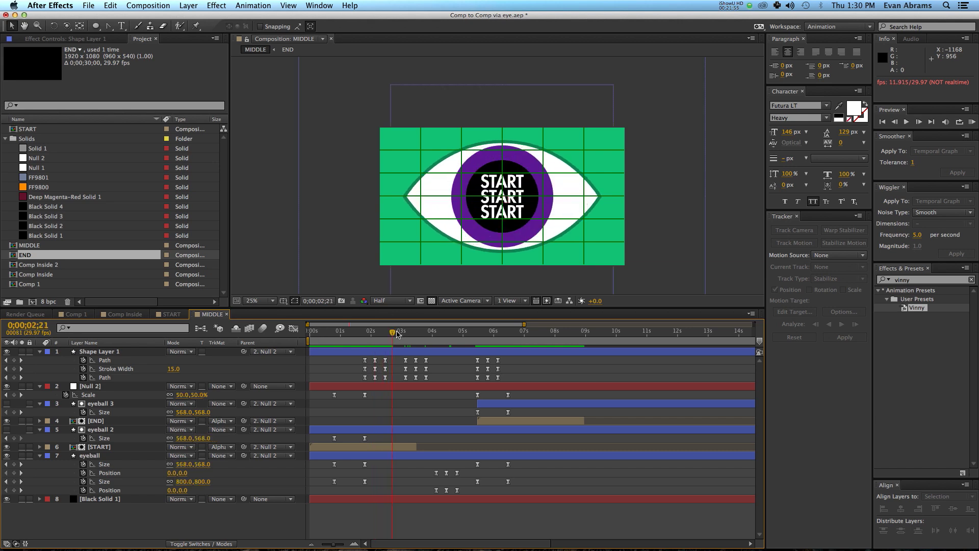
drag(407, 335, 518, 361)
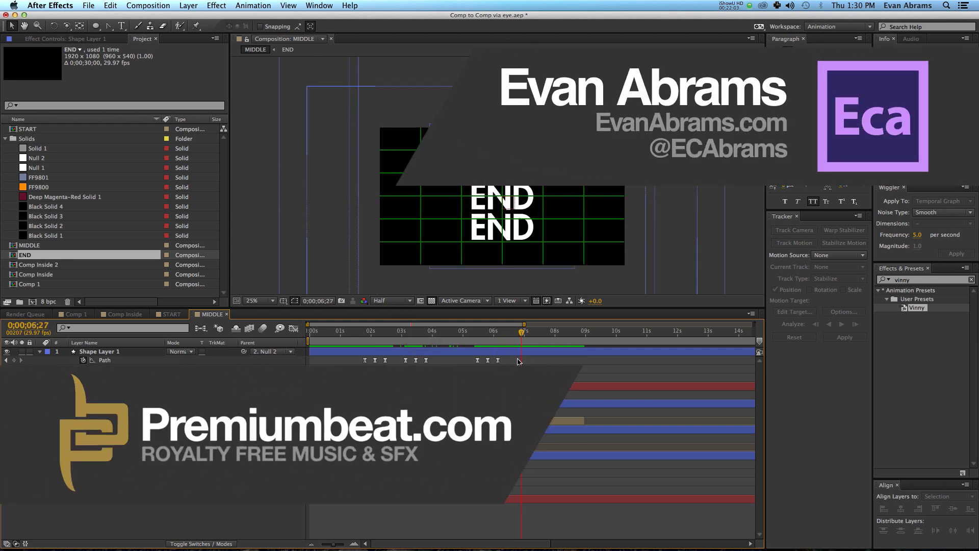